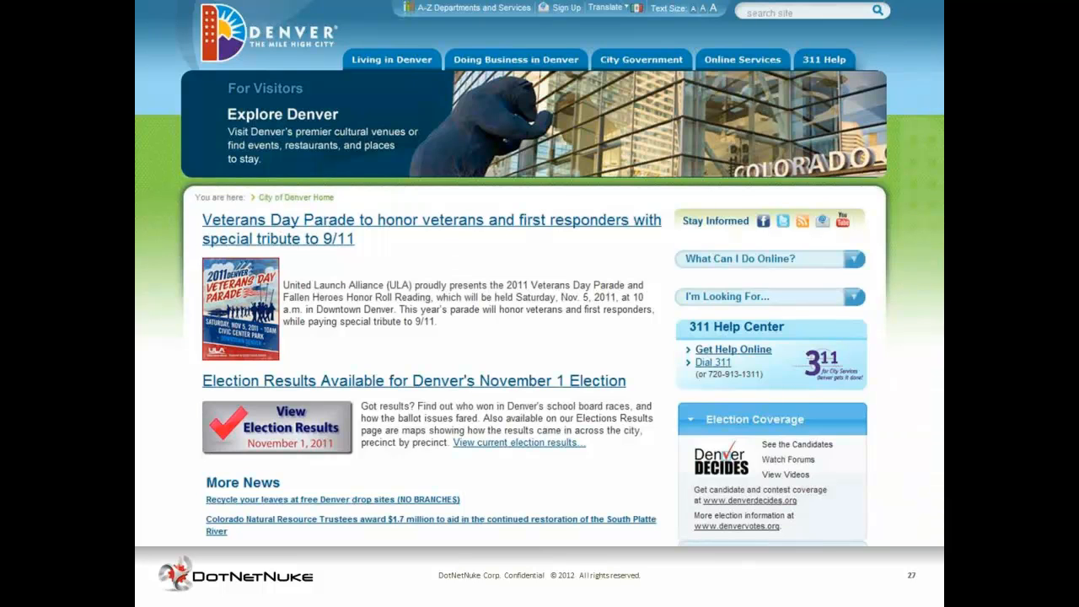
key("Right")
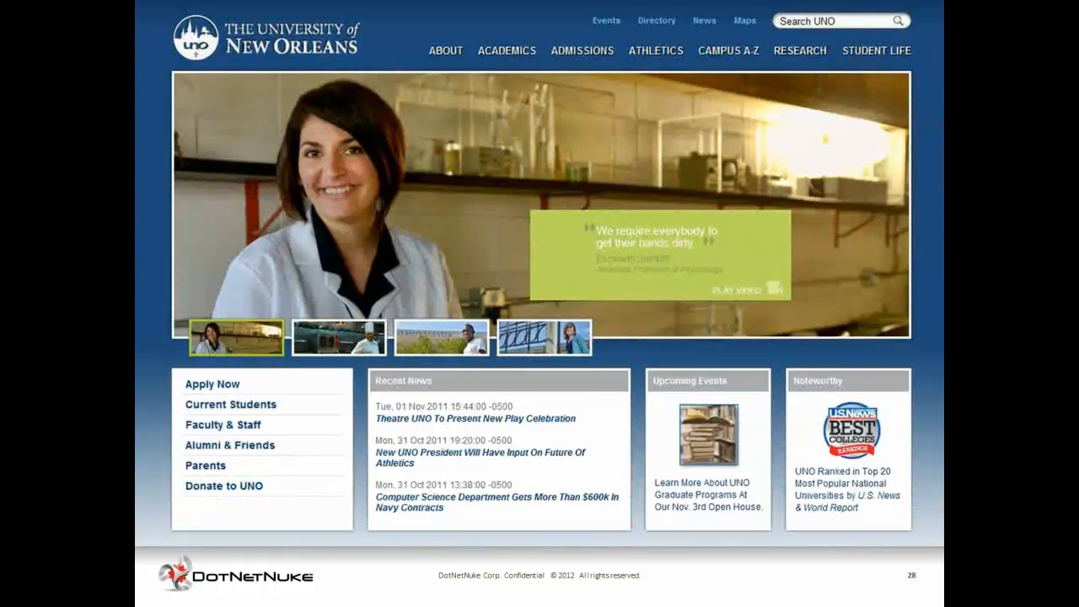
key("Right")
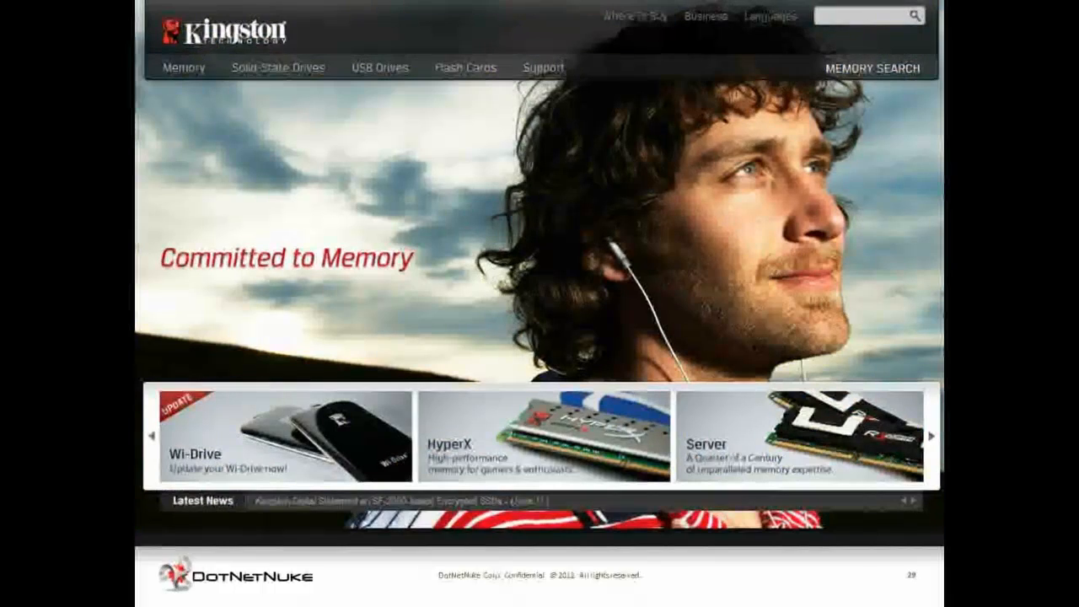
key("Right")
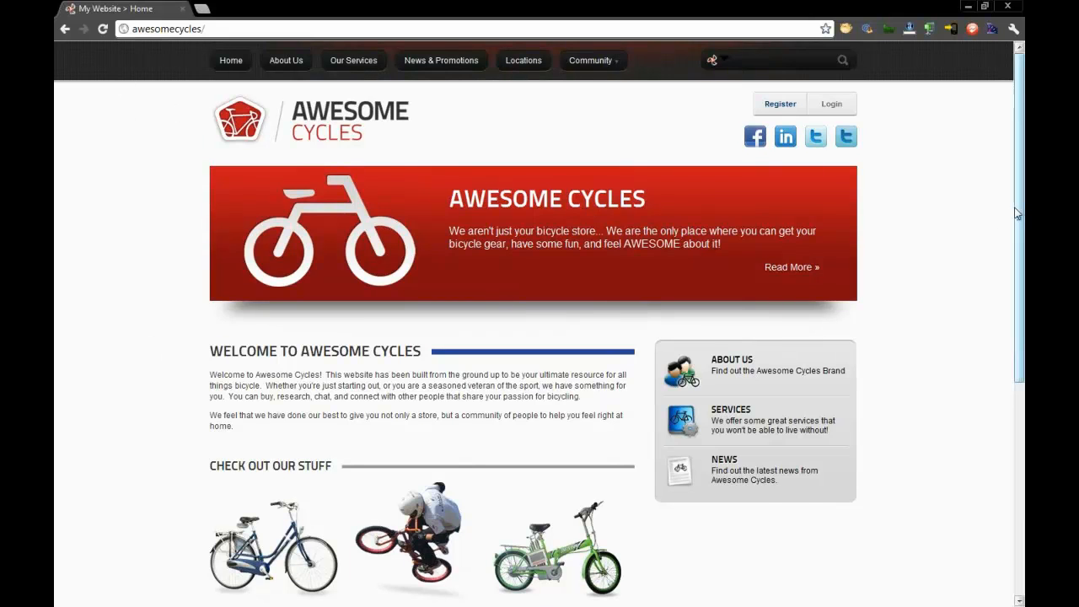
- Look through the site's About Us, Our Services, News & Promotions and Locations pages, ending on the home page
mouse_move(1023, 202)
left_mouse_down()
mouse_move(1022, 256)
mouse_move(1021, 201)
left_mouse_up()
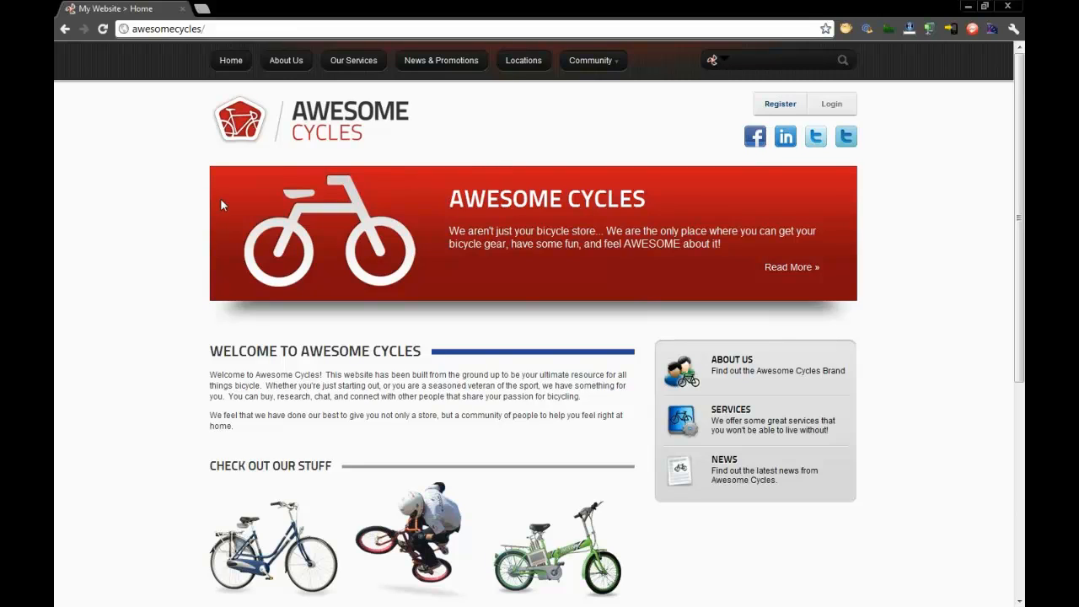
left_click(287, 61)
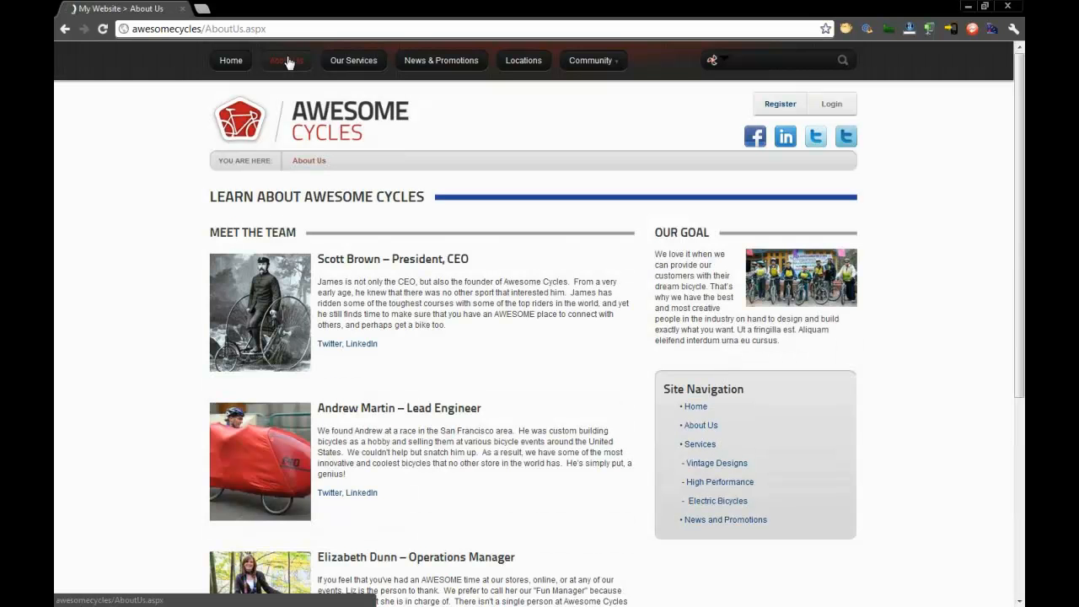
left_click(349, 64)
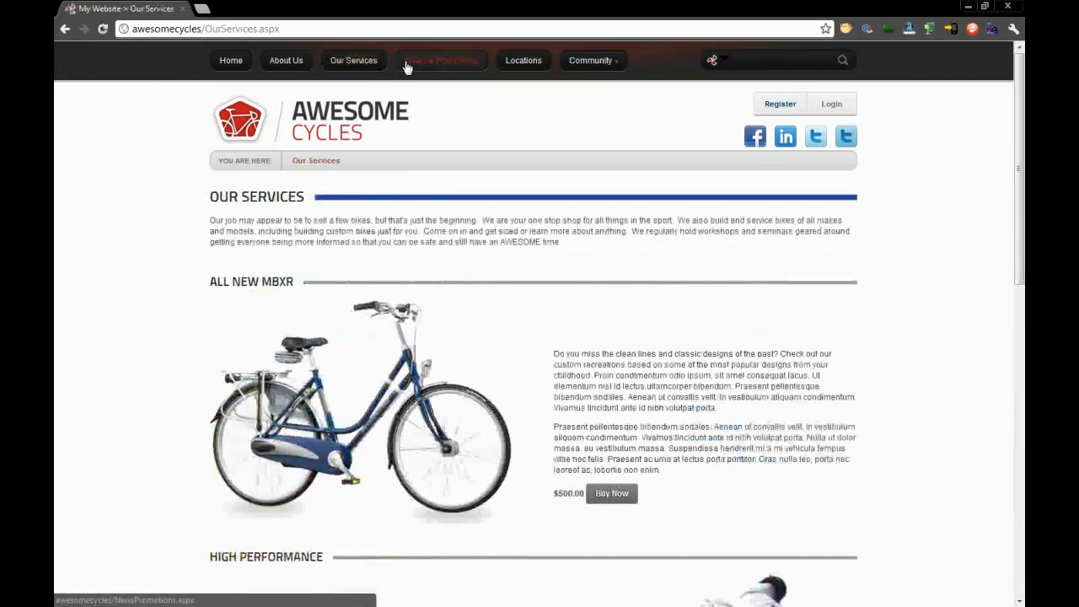
left_click(424, 68)
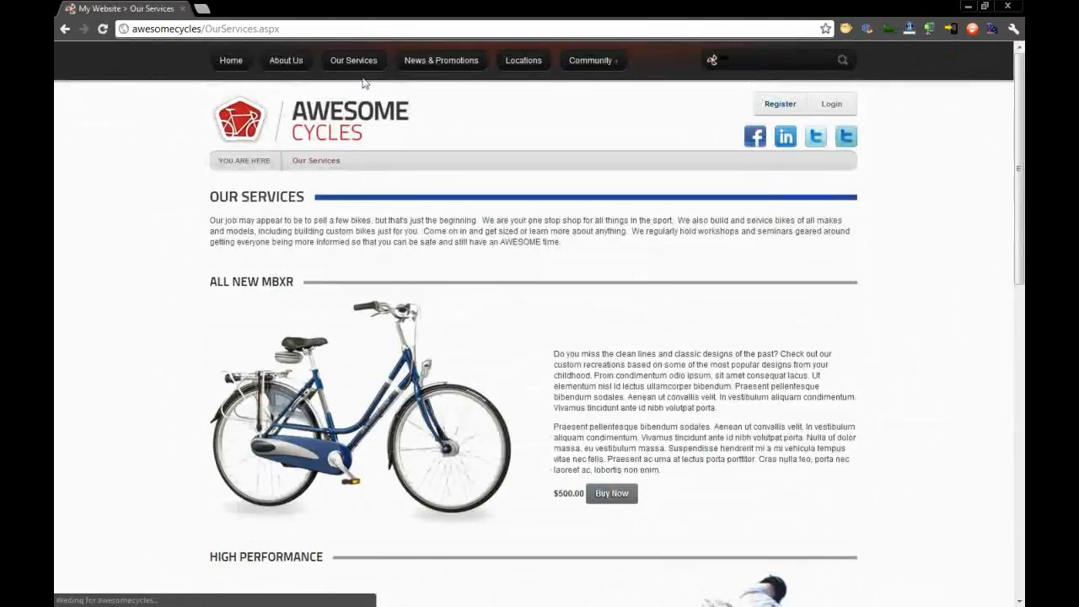
left_click(440, 62)
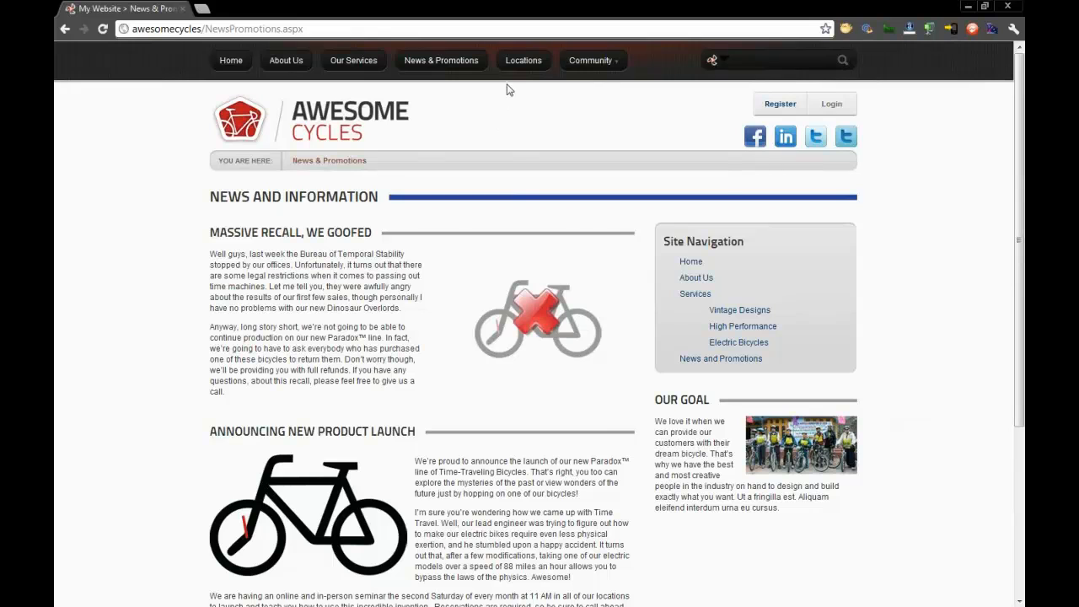
left_click(523, 66)
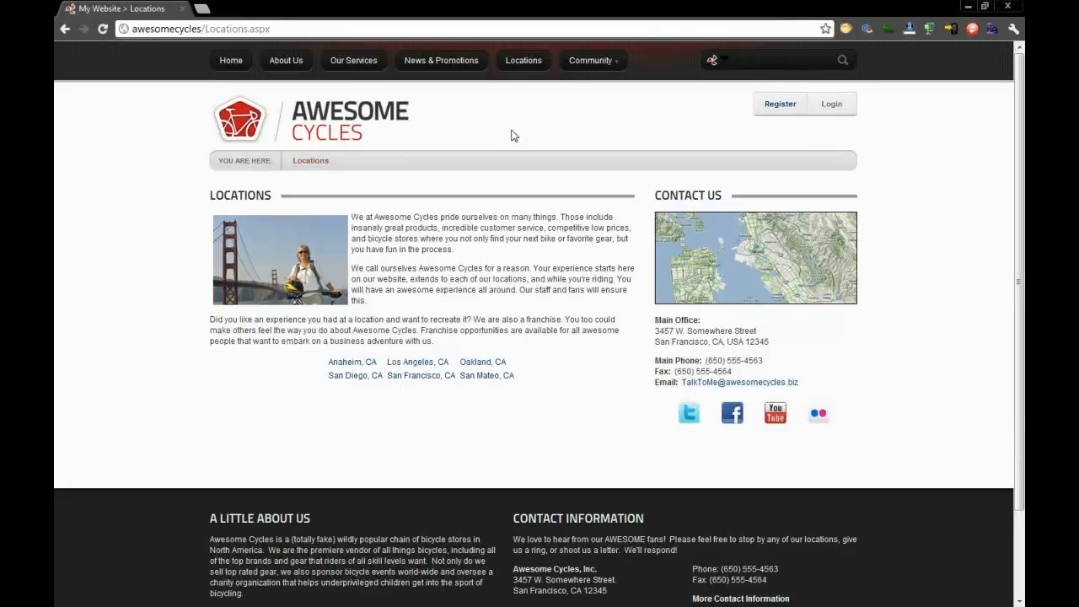
left_click(318, 116)
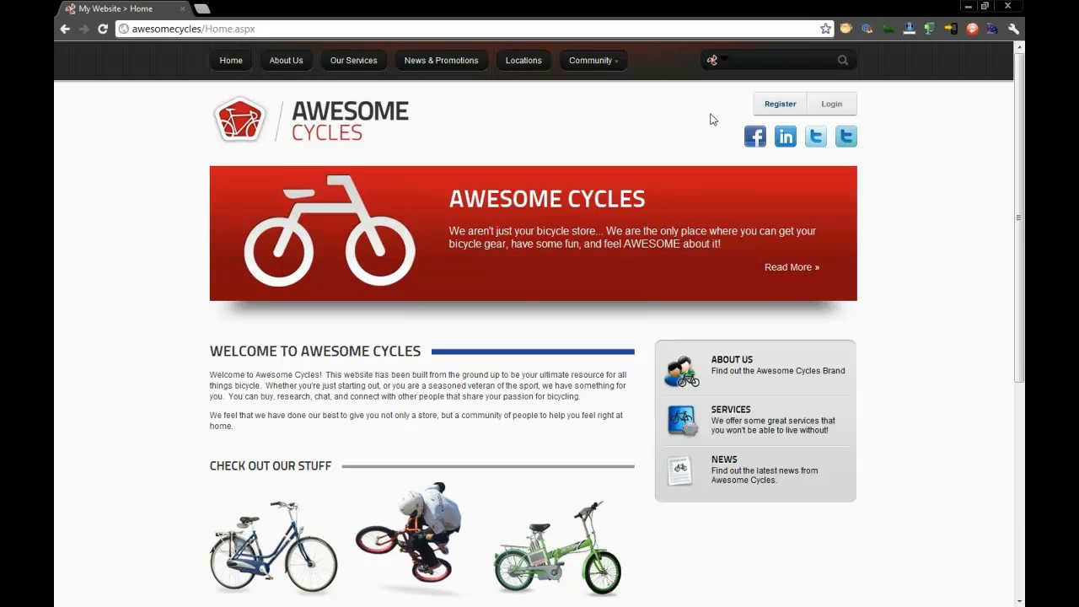
- Log in to the Awesome Cycles site as "host" with the account password
left_click(830, 103)
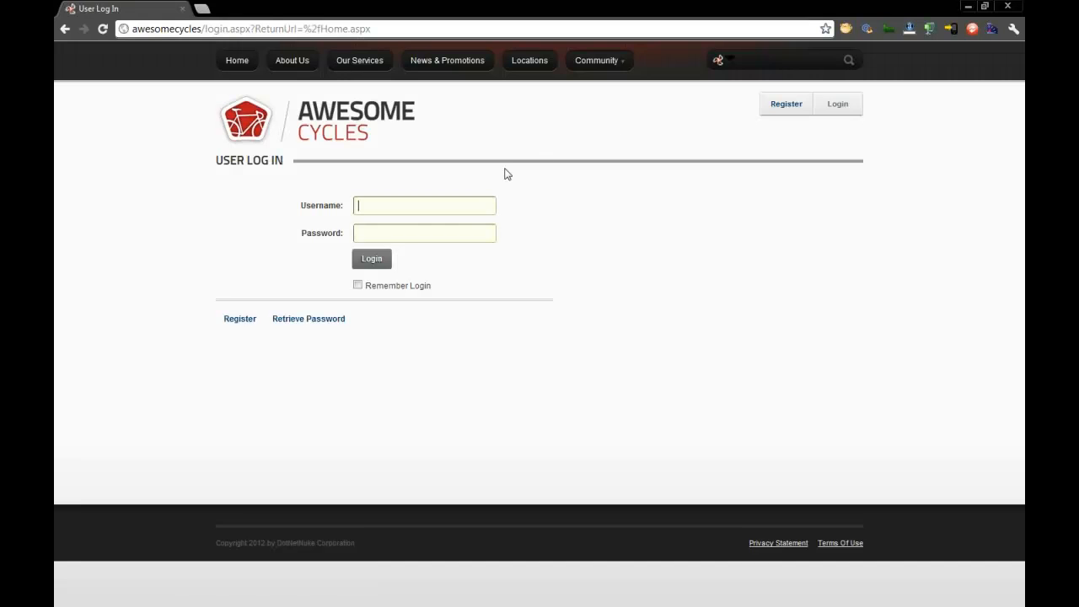
type("hostpassword")
key("Return")
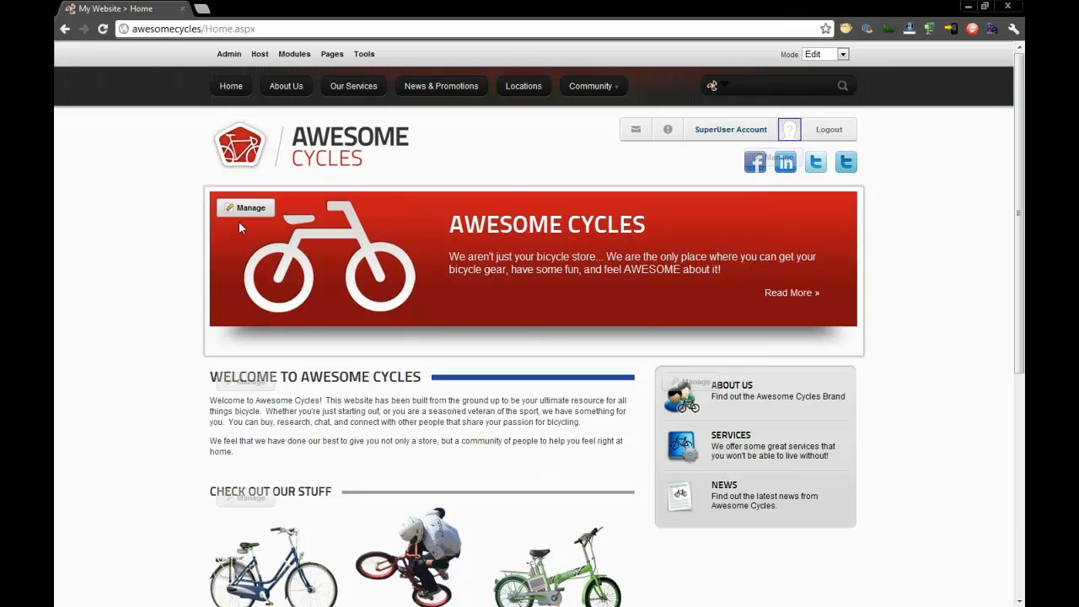
- Examine the home page's editable modules, the available page modes, and the Tools, Pages and Modules options
mouse_move(247, 216)
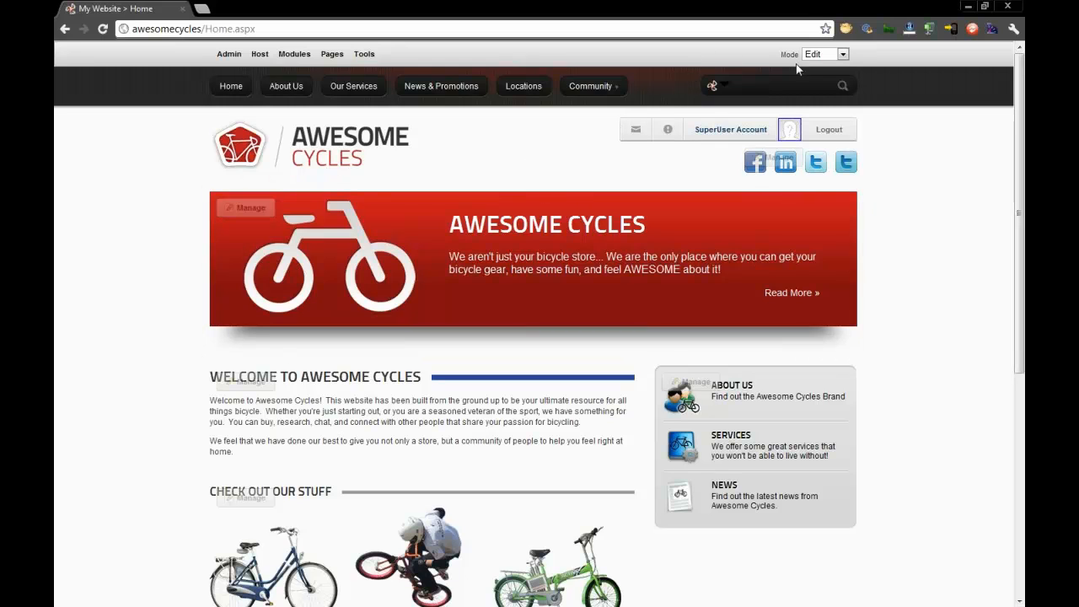
left_click_drag(1023, 100, 1012, 339)
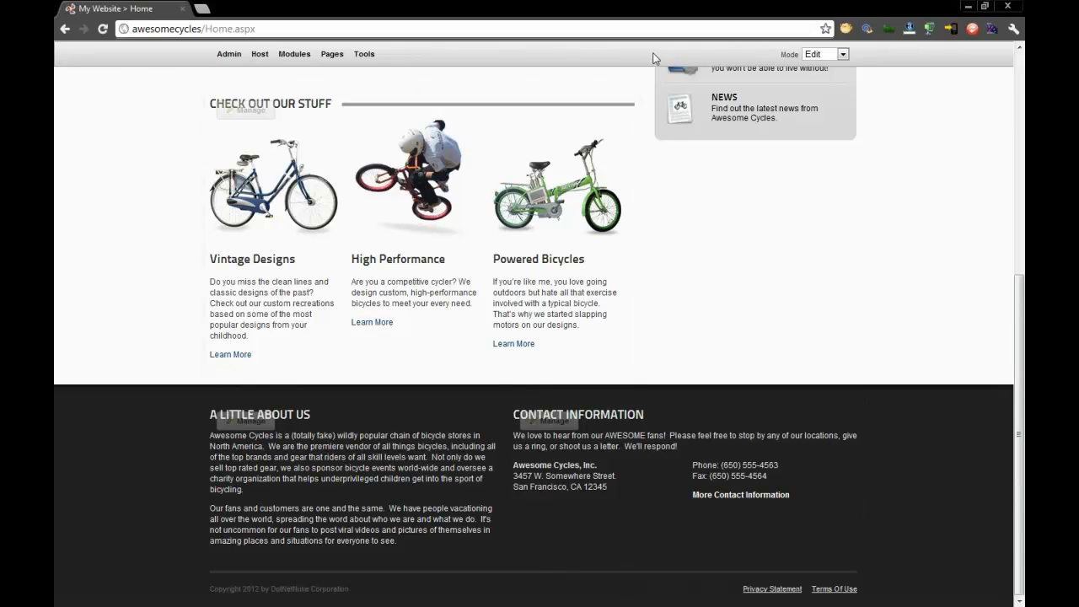
left_click(823, 54)
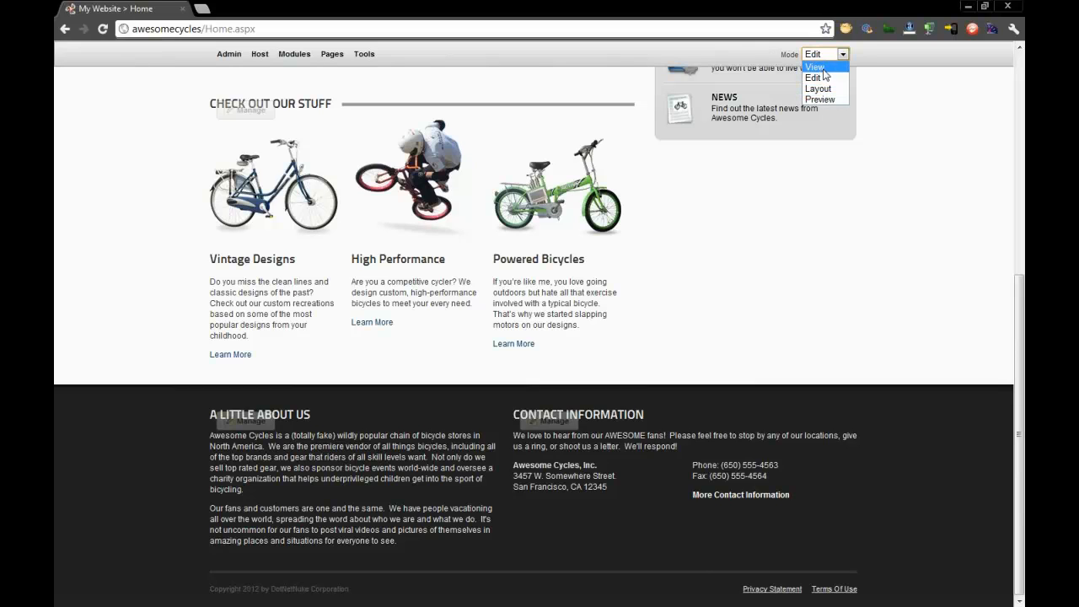
left_click(470, 61)
mouse_move(364, 54)
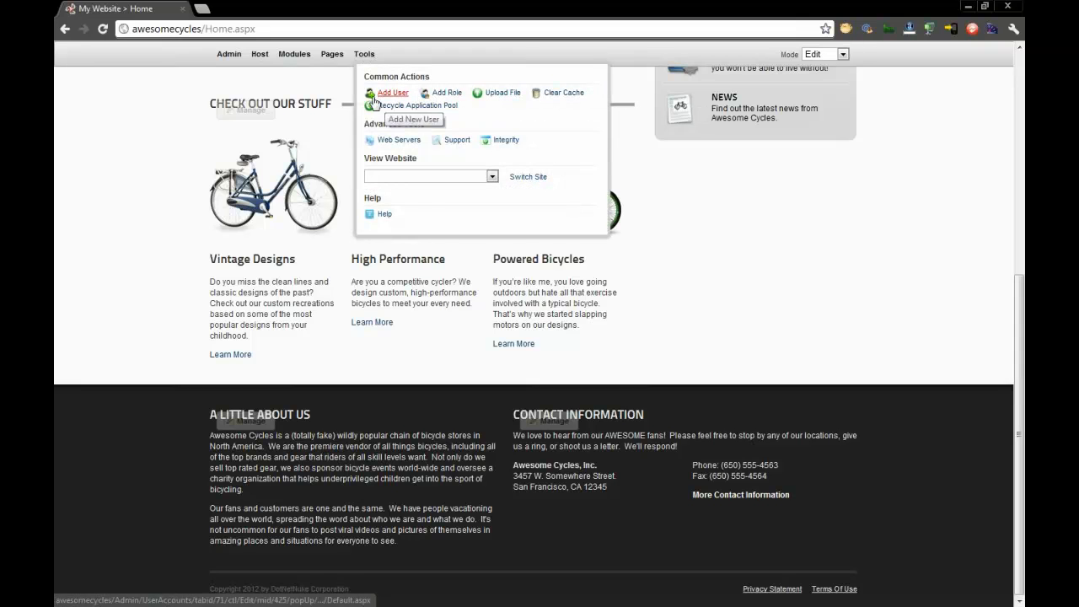
mouse_move(330, 58)
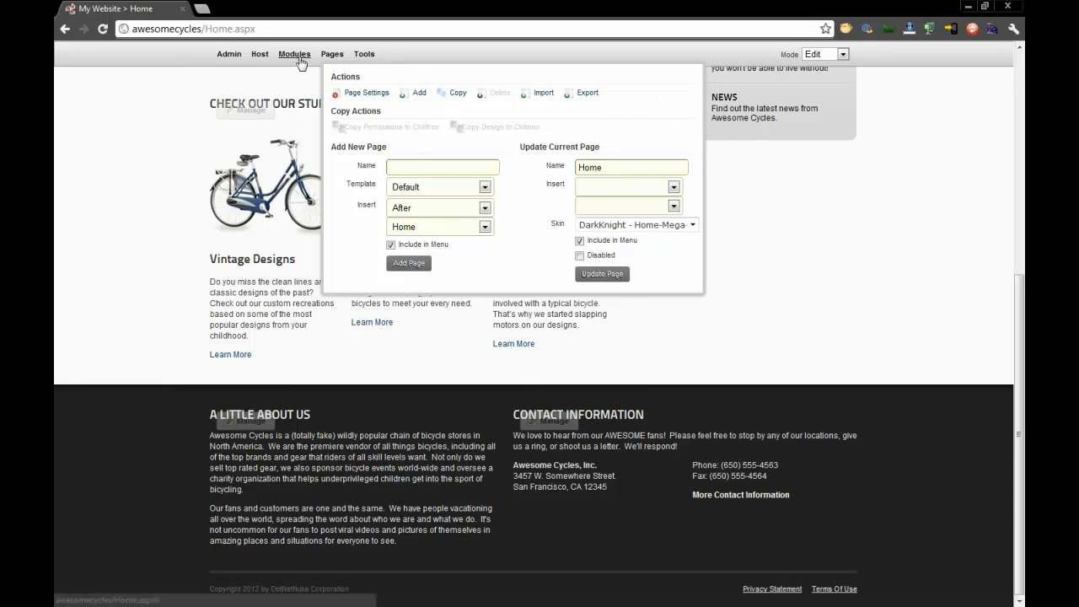
mouse_move(297, 54)
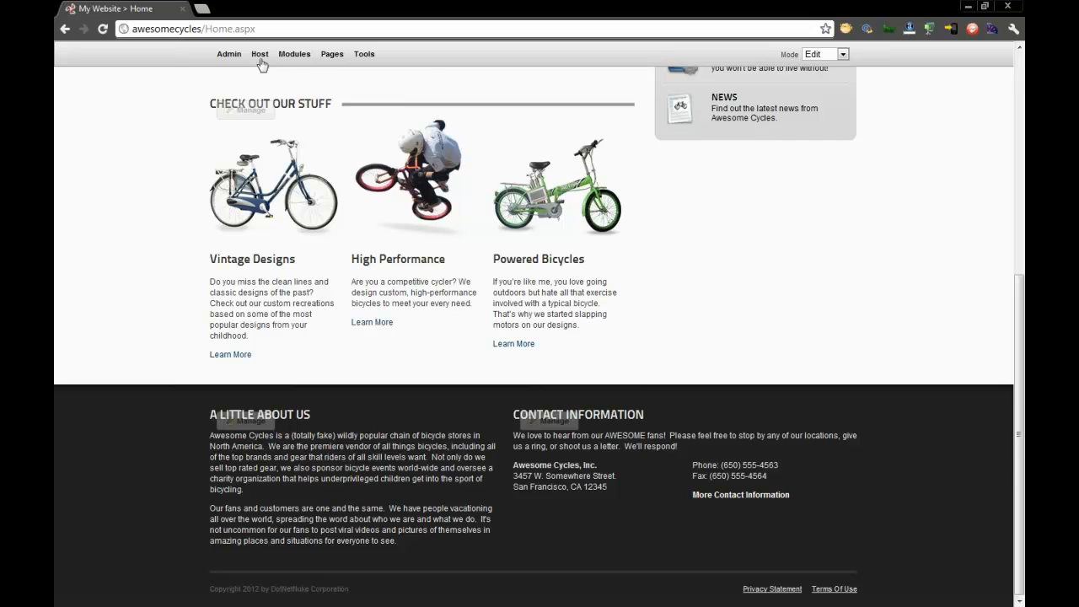
- Open the Host page and look over its Basic Features and Professional Features
mouse_move(259, 56)
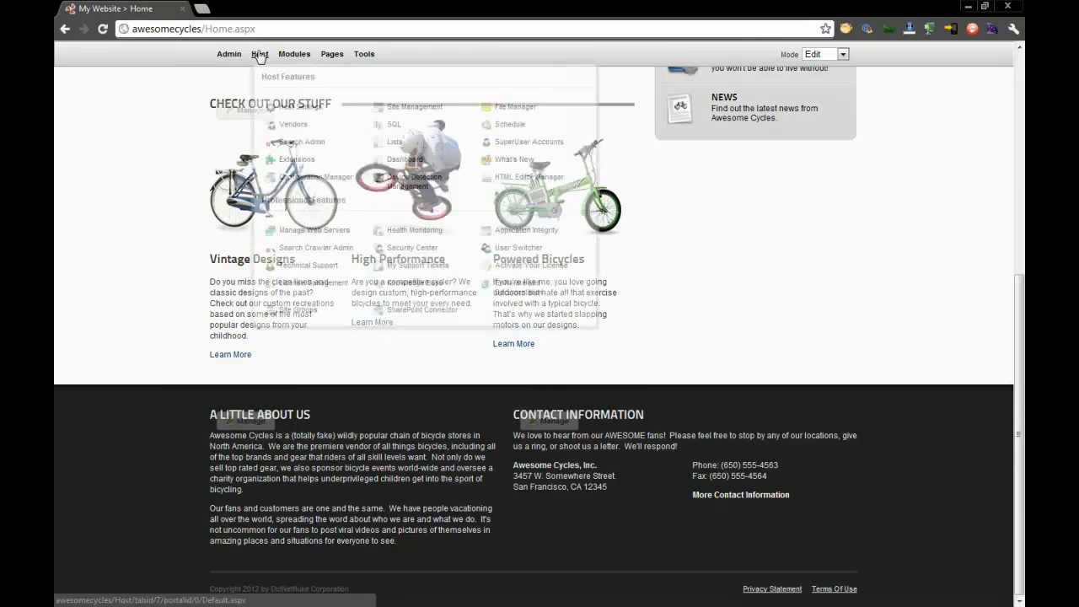
left_click(259, 58)
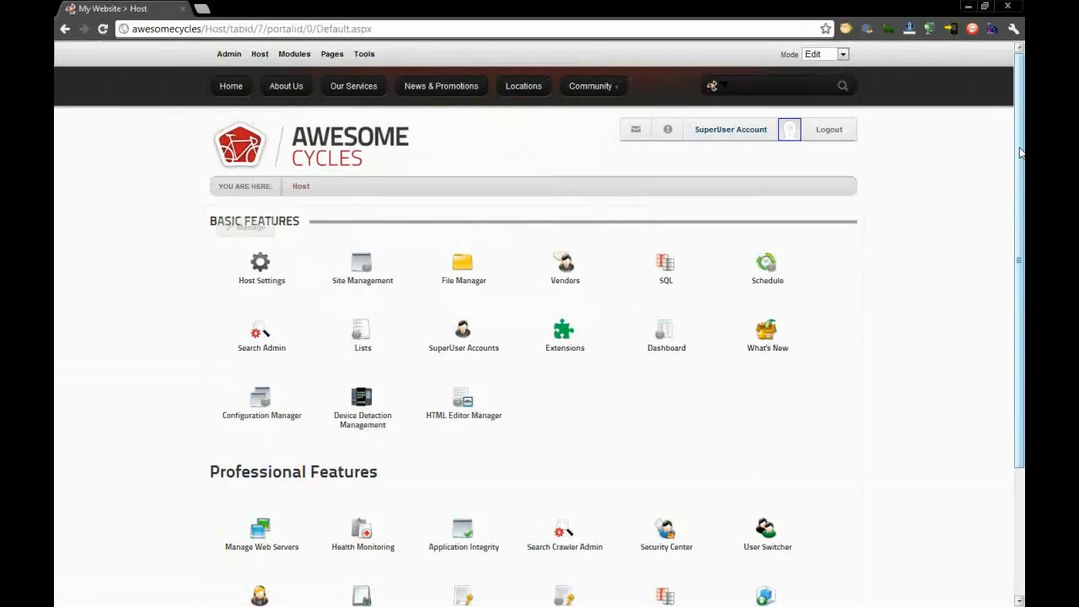
left_click_drag(1021, 152, 1017, 256)
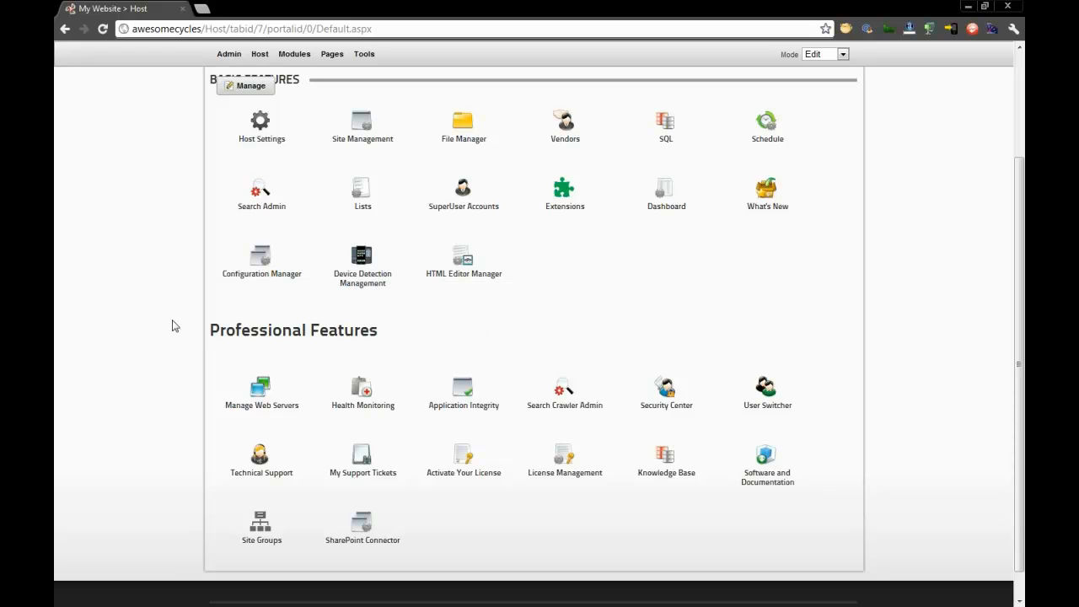
scroll(156, 312, "down", 1)
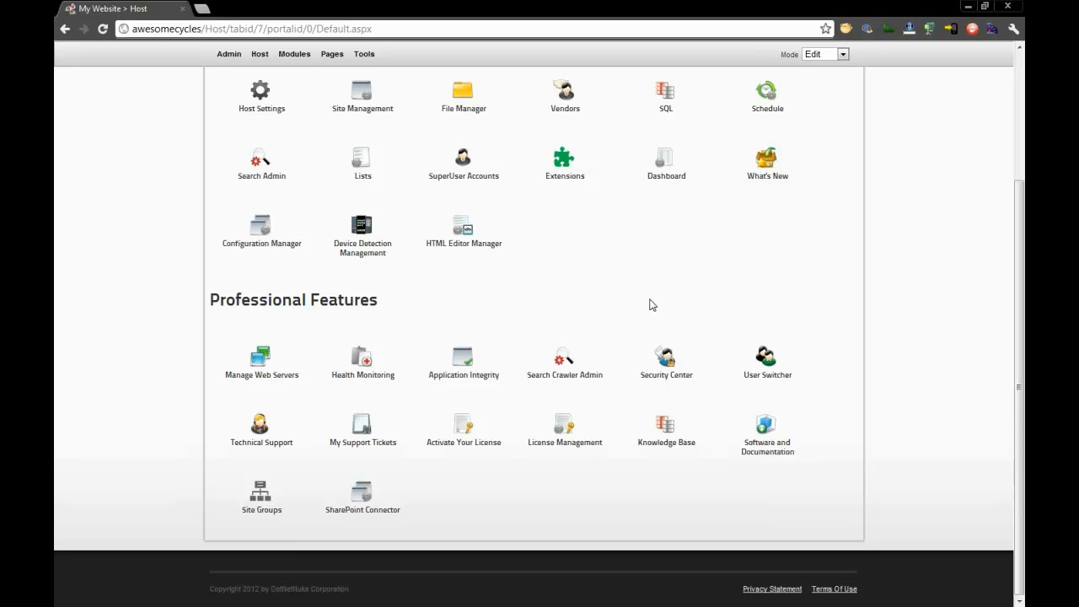
- Open Search Crawler Admin and examine the URL listed under URL Paths
left_click(586, 362)
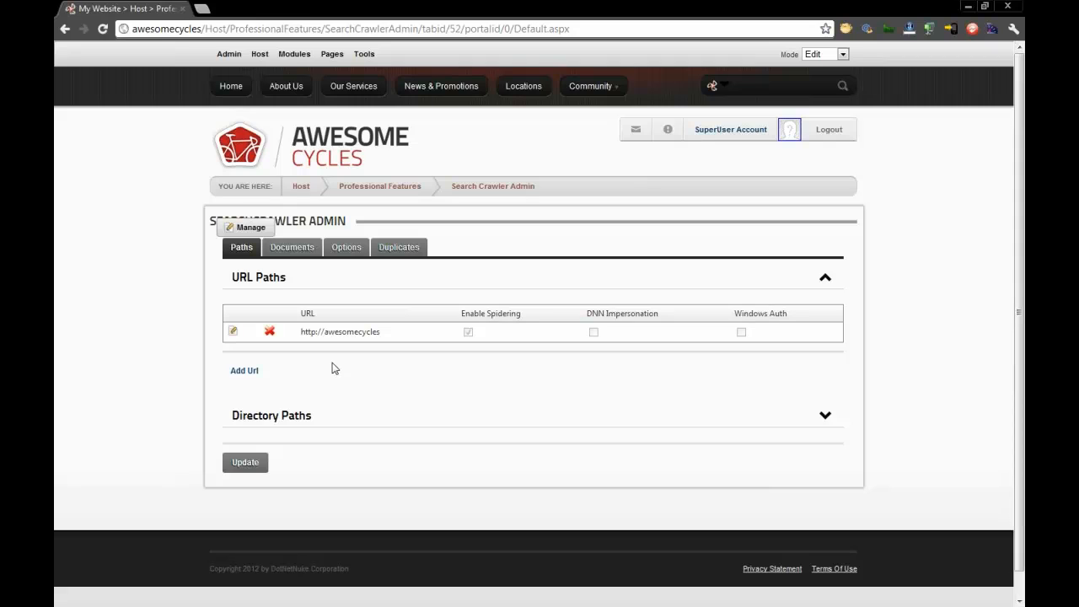
left_click_drag(379, 332, 322, 331)
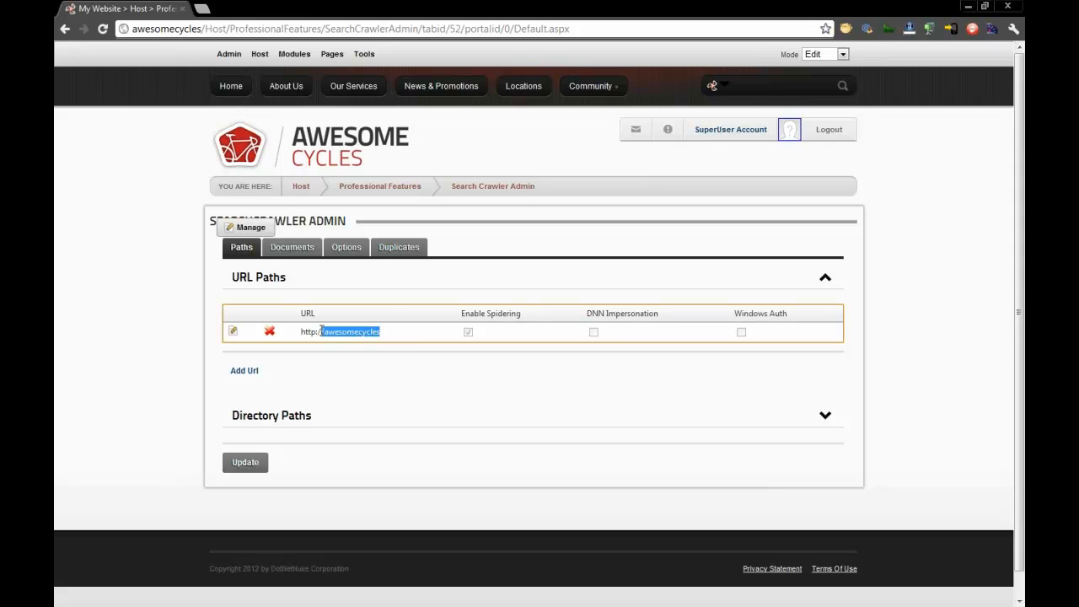
left_click(330, 378)
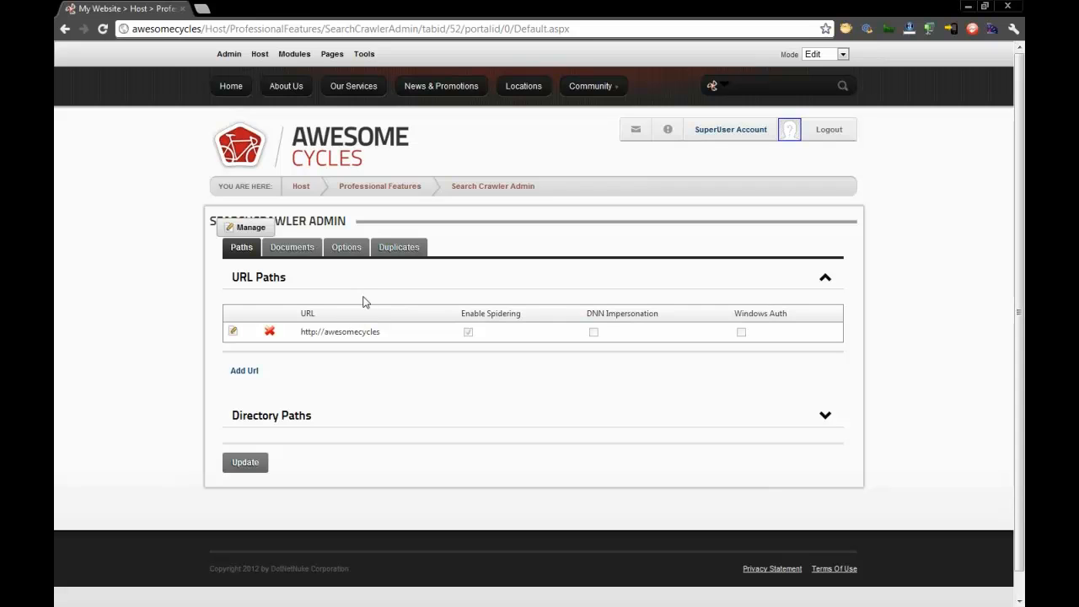
- Return from Search Crawler Admin to the Host page and review the remaining Professional Features
left_click(303, 188)
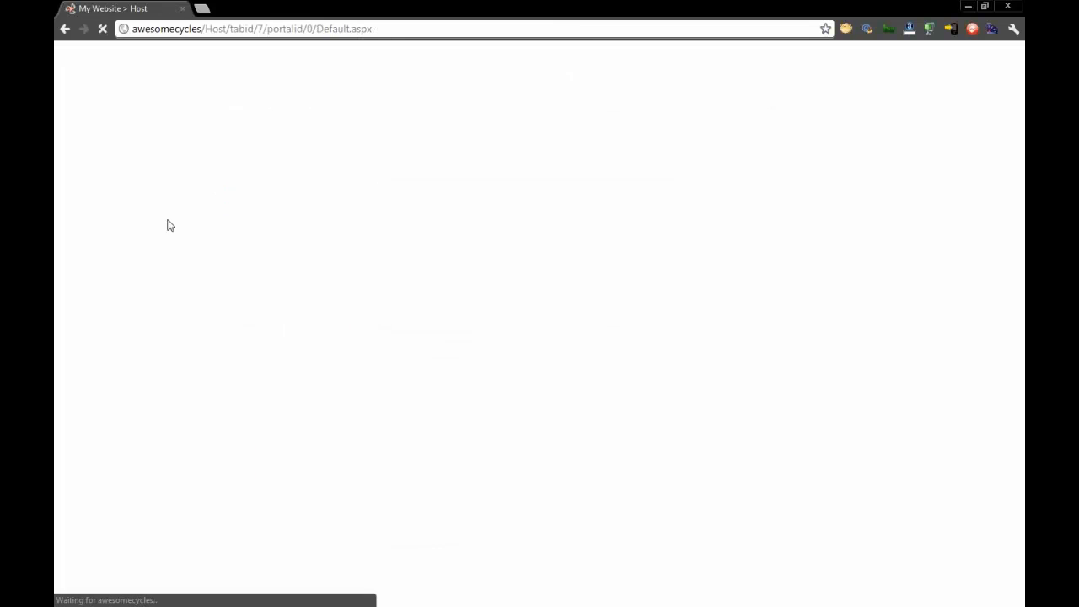
scroll(160, 316, "down", 2)
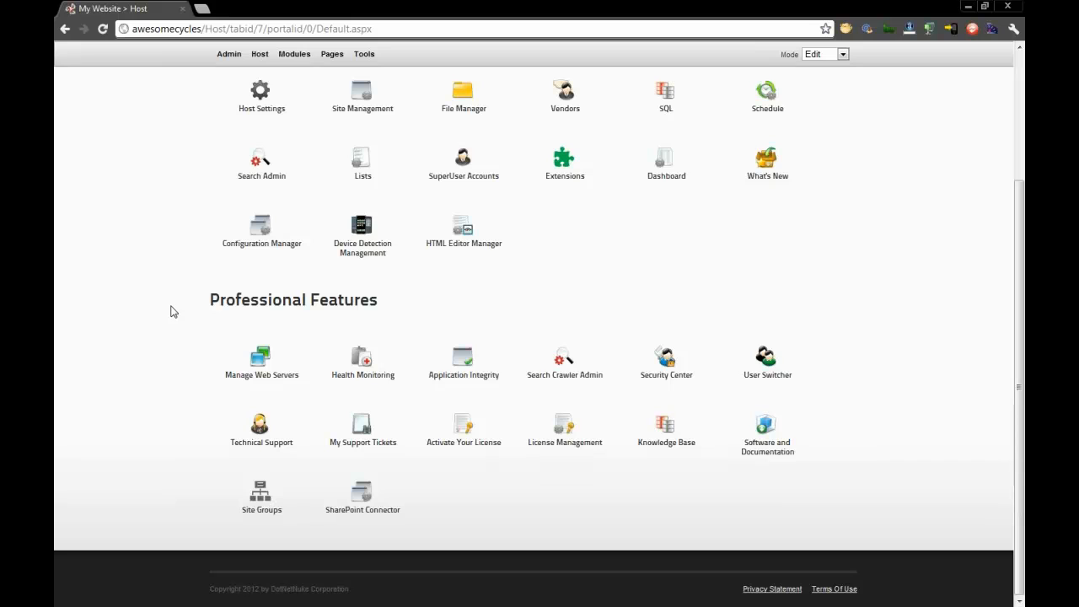
scroll(169, 313, "up", 4)
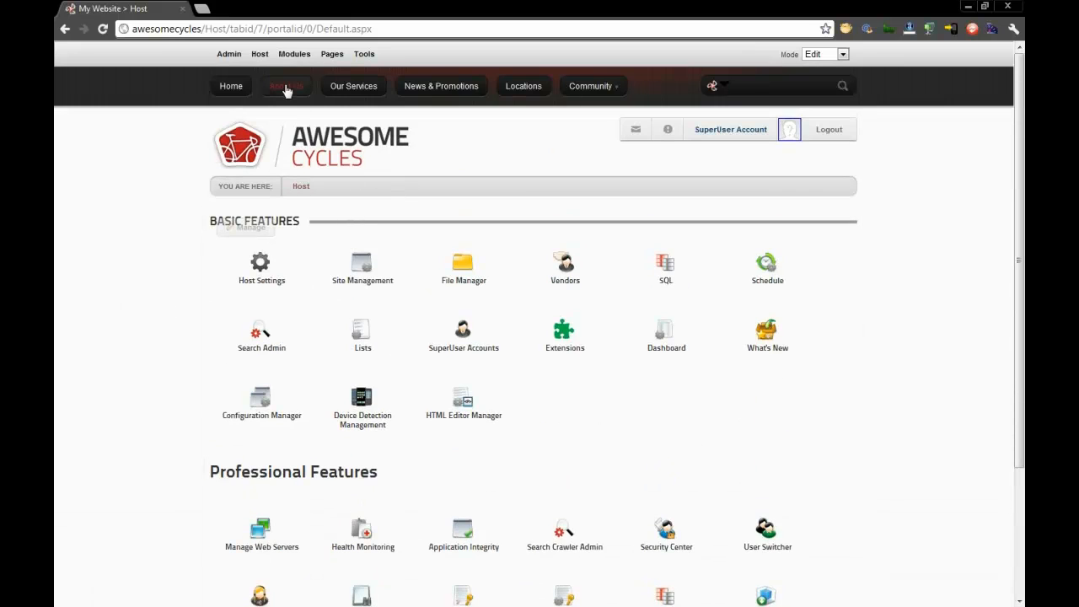
- Log out of the SuperUser account and log in with the site administrator's username and password
left_click(829, 130)
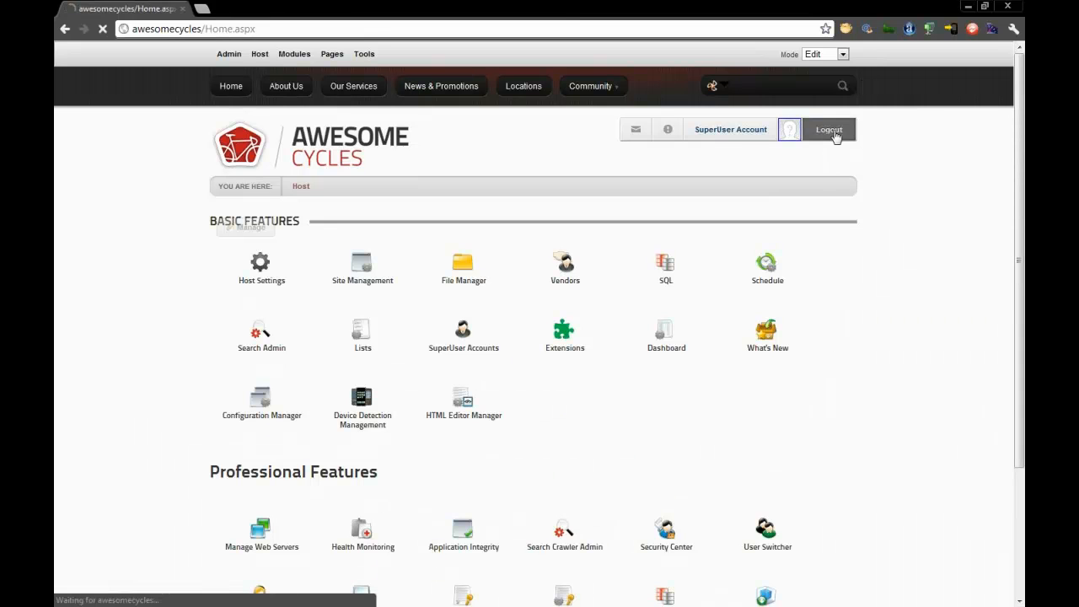
left_click(831, 104)
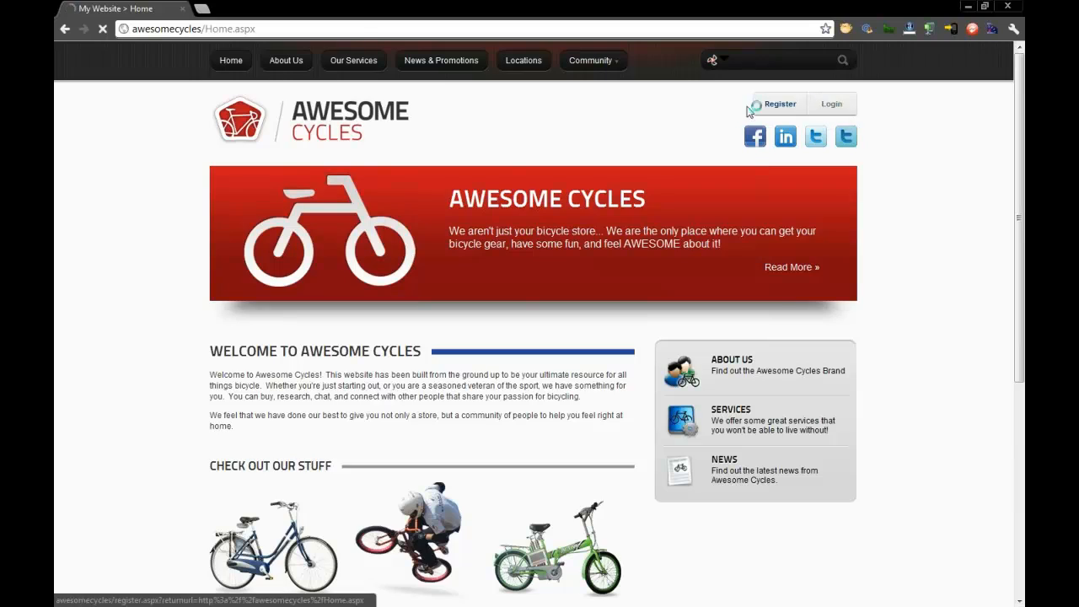
type("scott")
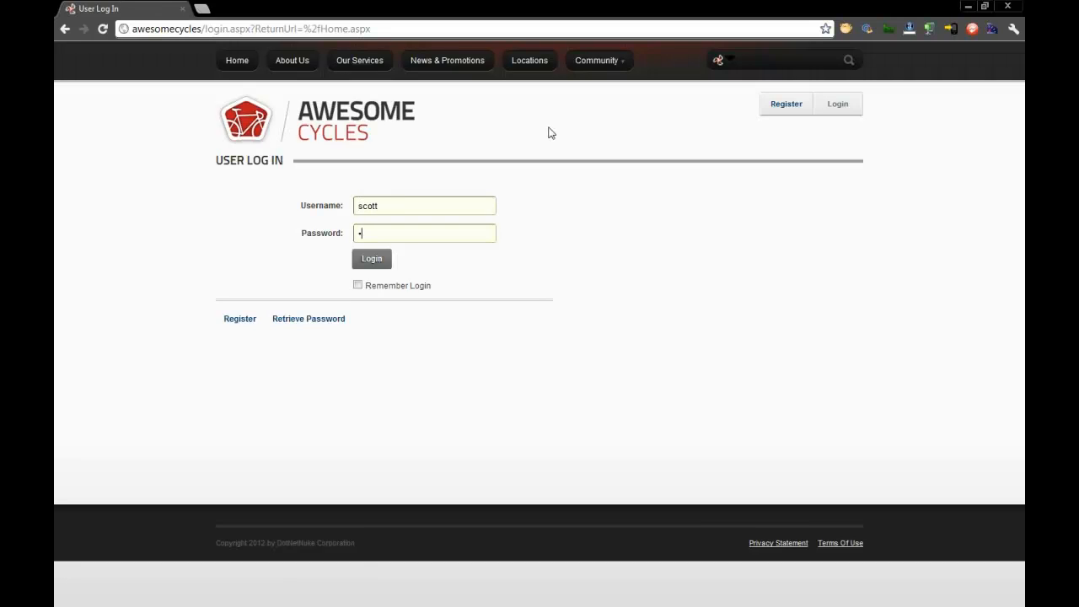
key("Return")
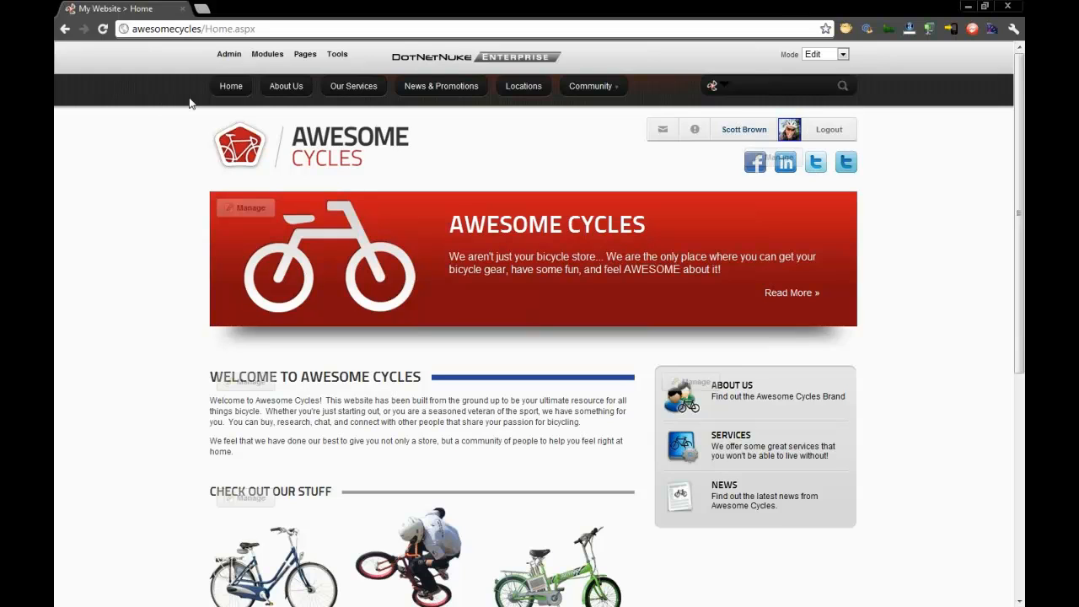
- Open the Admin page to review its Basic Features and return to the site's home page
left_click(221, 56)
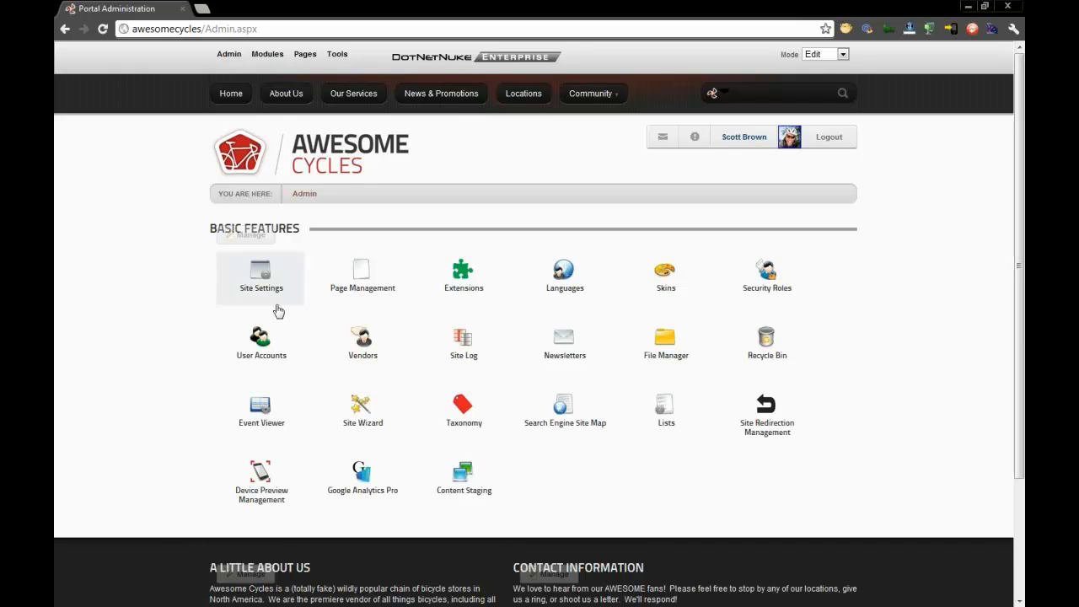
scroll(672, 463, "down", 3)
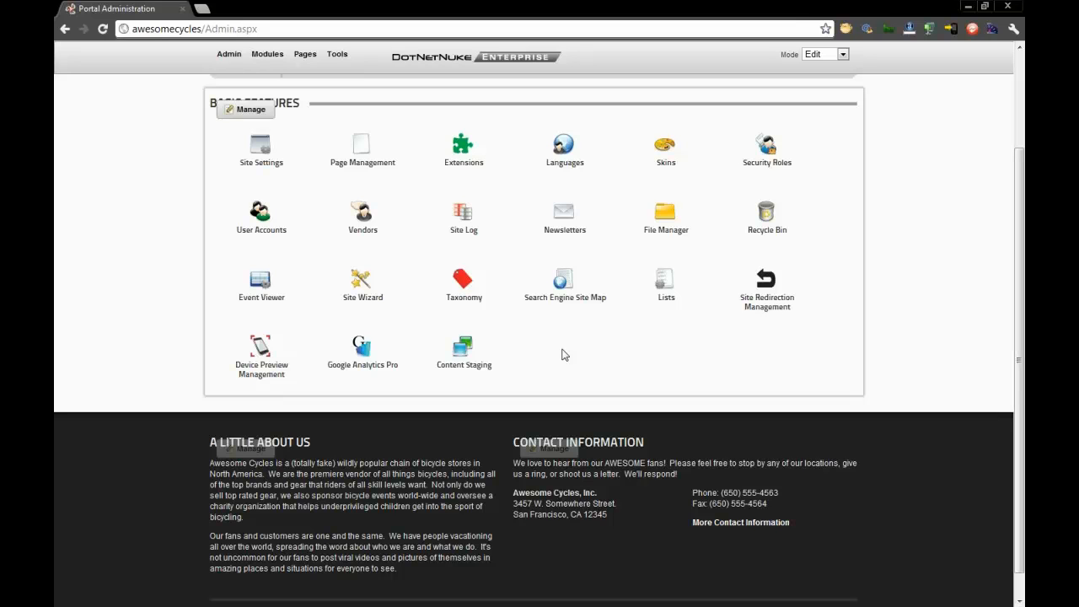
scroll(529, 364, "up", 2)
left_click(368, 178)
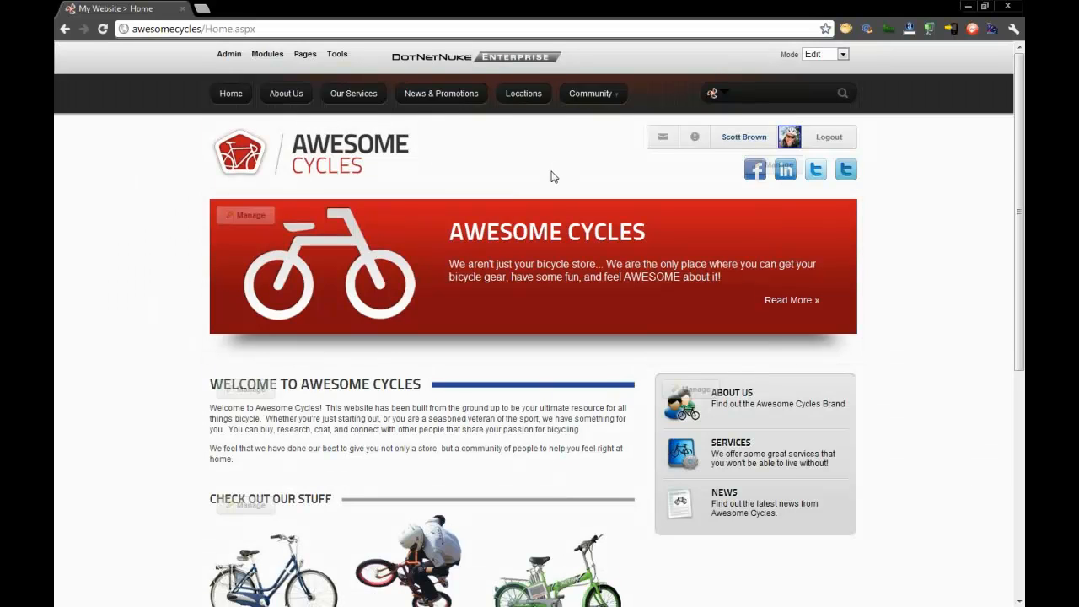
- Open the Locations page and bring up the settings of its Locations module
left_click(534, 96)
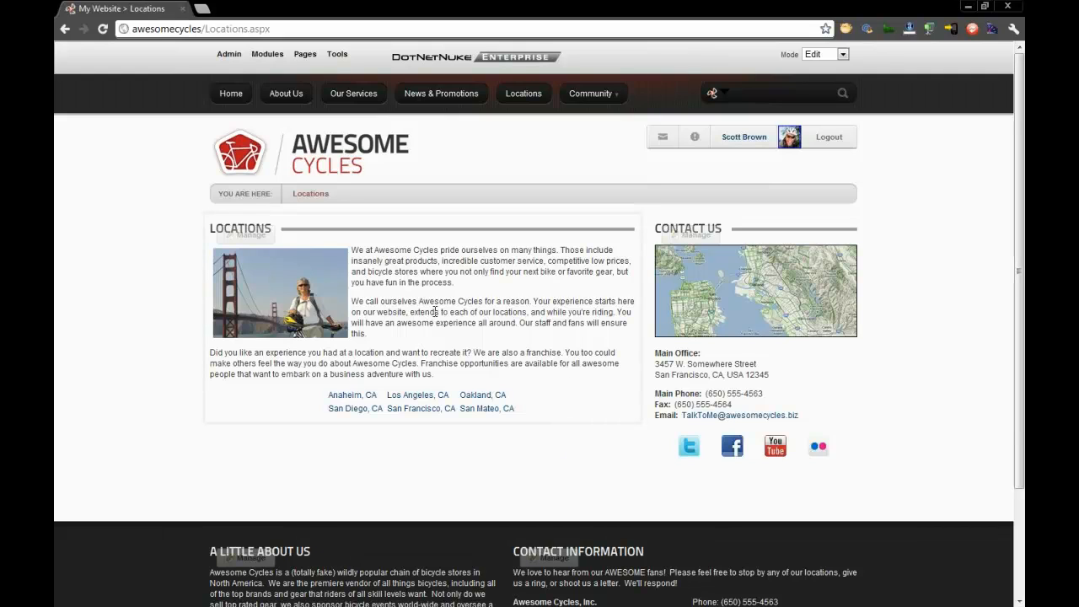
mouse_move(227, 237)
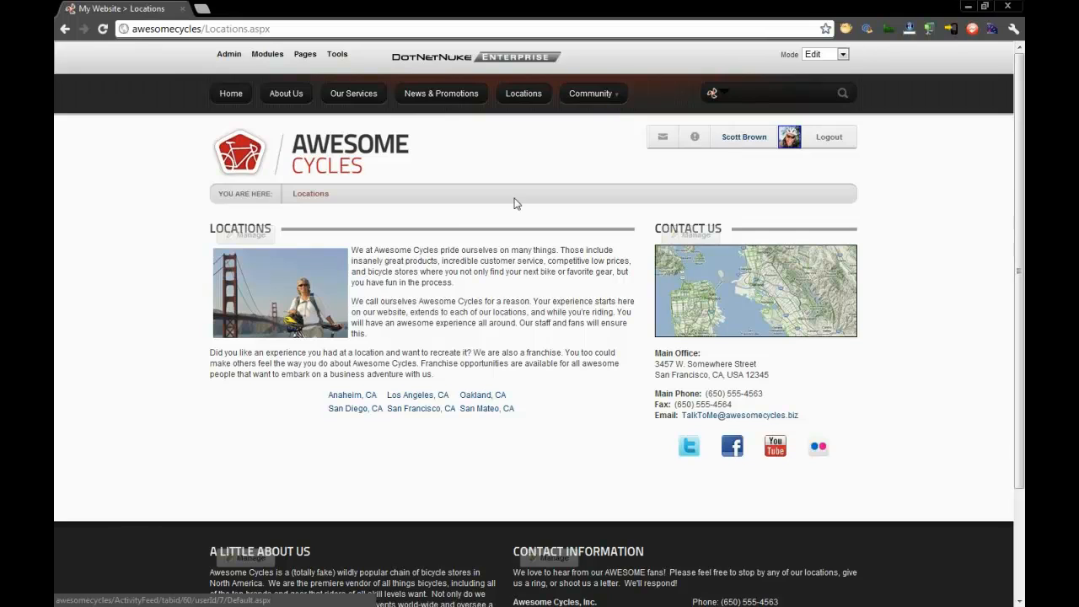
mouse_move(264, 248)
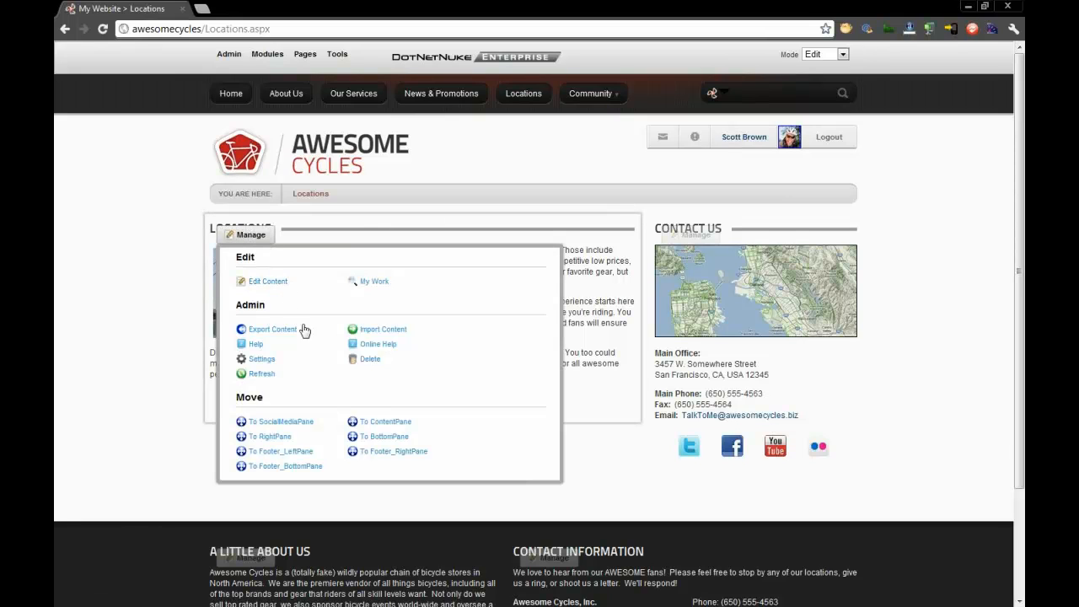
left_click(262, 359)
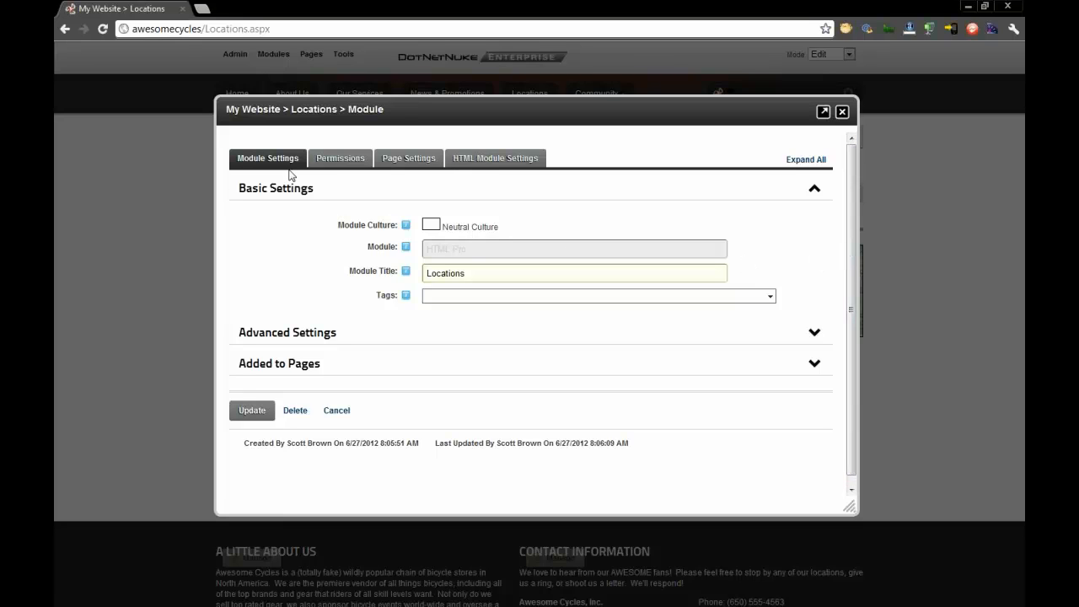
- Grant the Marketing and Marketing Management roles the Edit Content permission on the Locations module
left_click(333, 166)
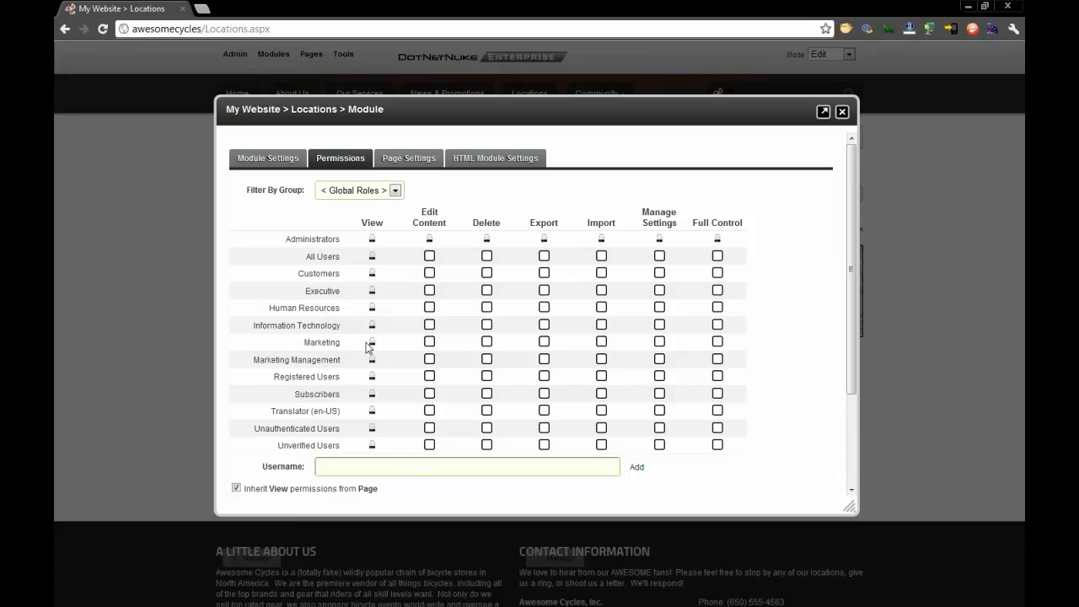
left_click(429, 342)
left_click(429, 359)
scroll(448, 338, "down", 1)
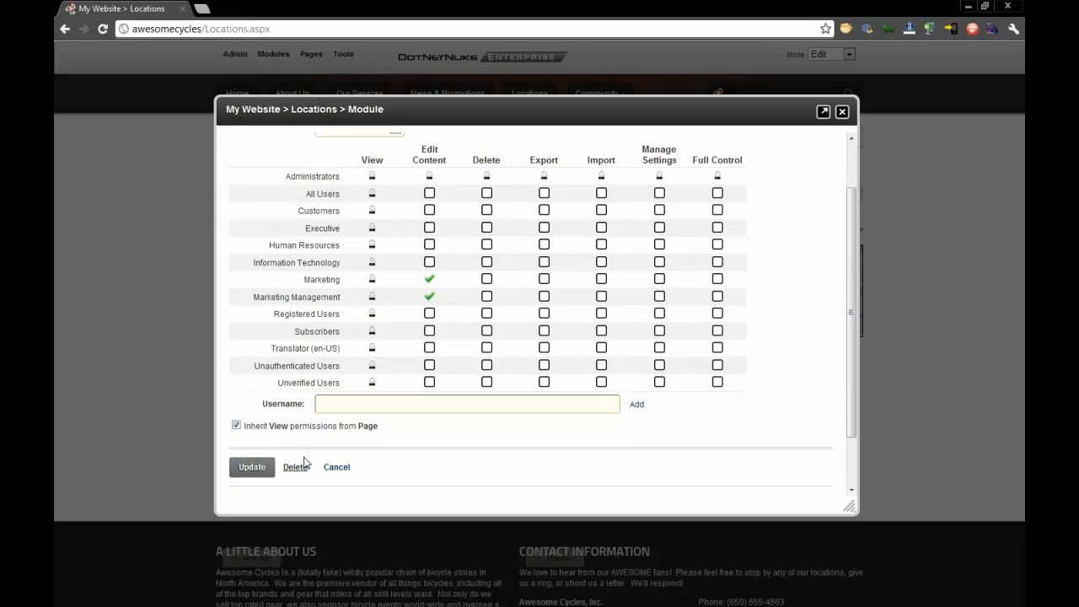
scroll(400, 392, "up", 1)
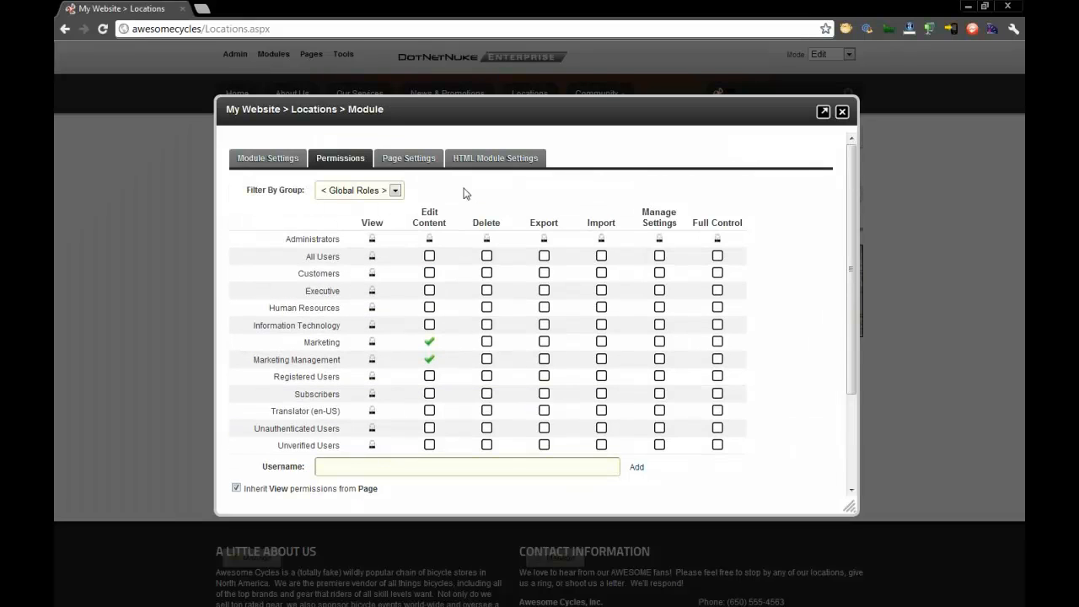
- Review the History Maximum in the HTML module settings and set the workflow to Marketing Approval
left_click(490, 165)
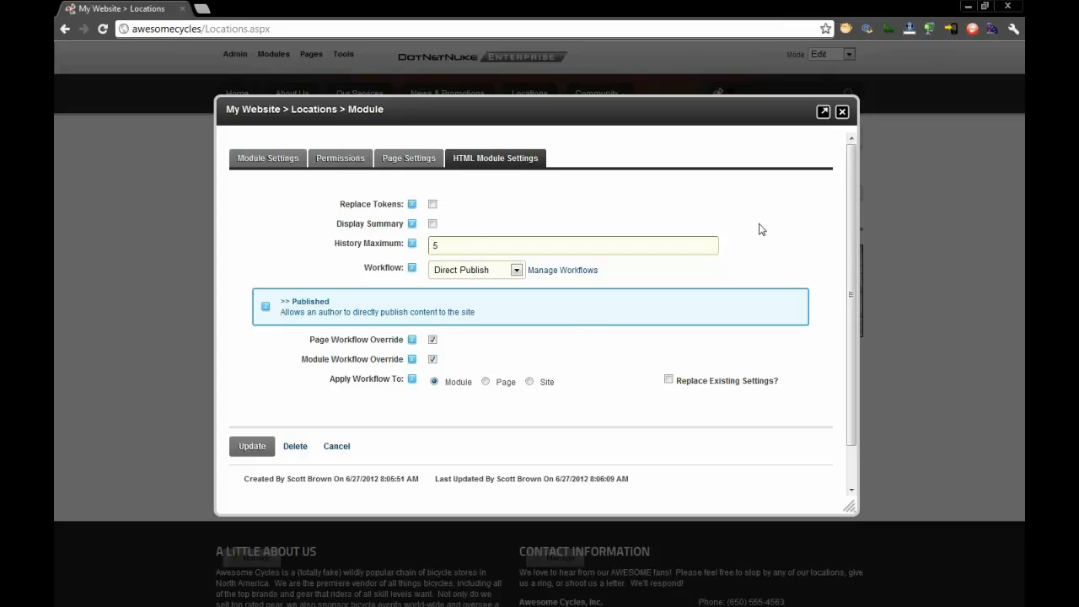
double_click(433, 246)
left_click(755, 248)
double_click(435, 245)
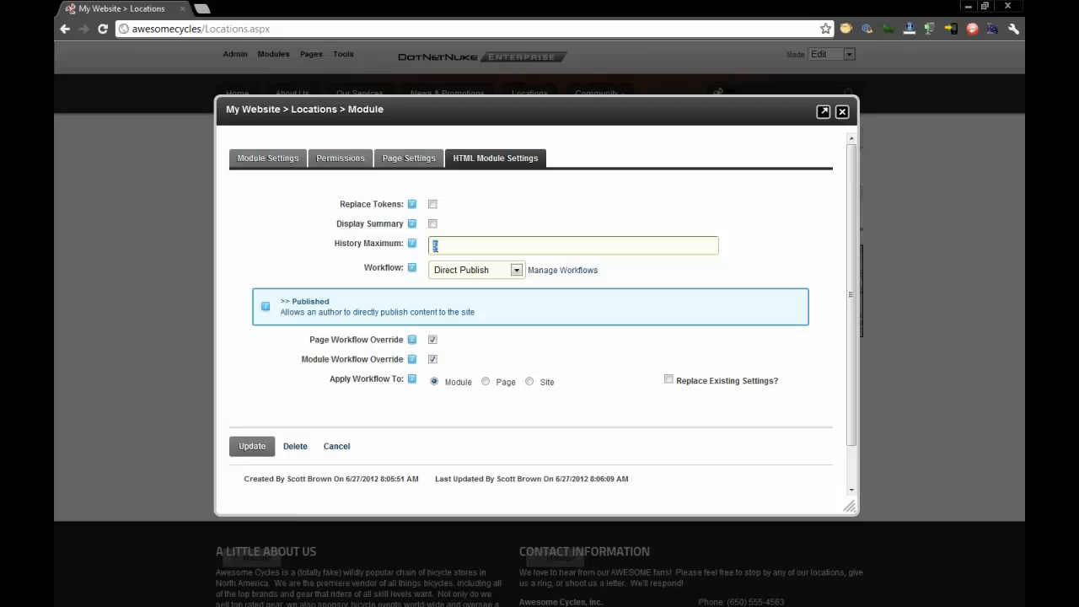
left_click(490, 249)
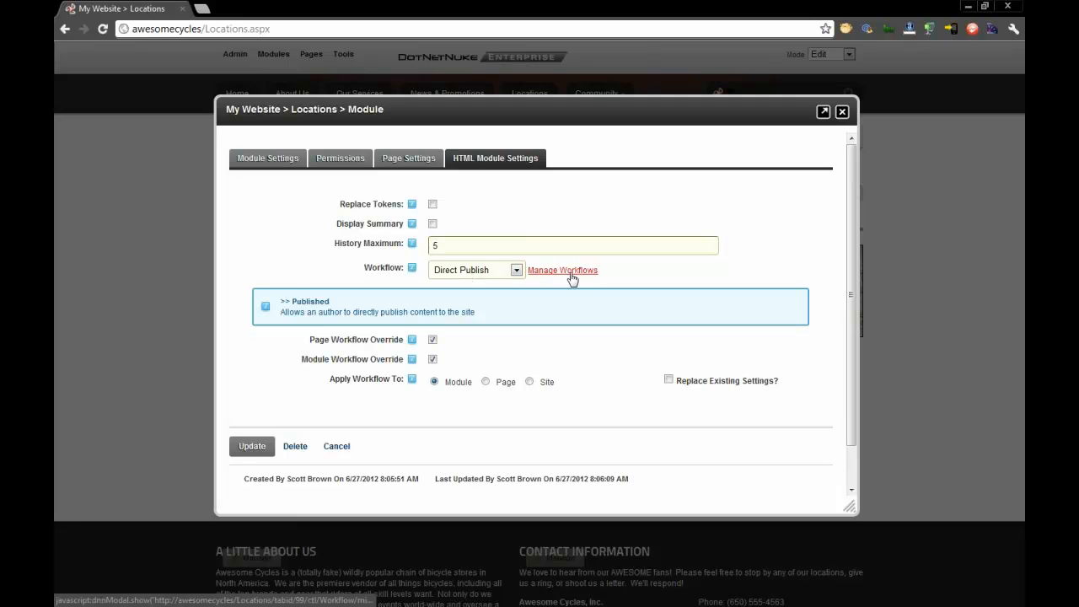
left_click(506, 277)
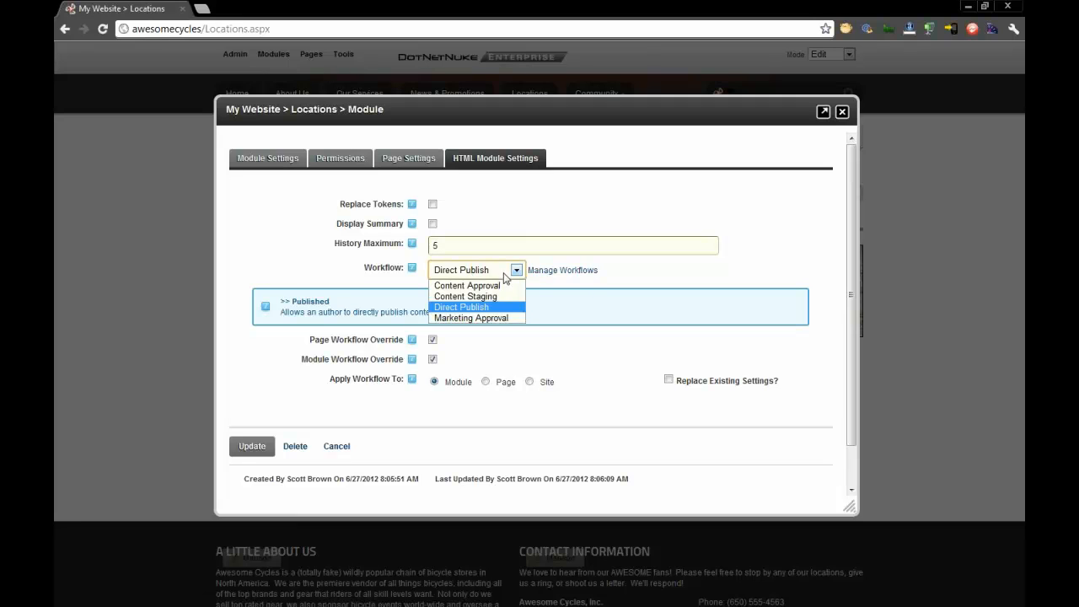
left_click(473, 317)
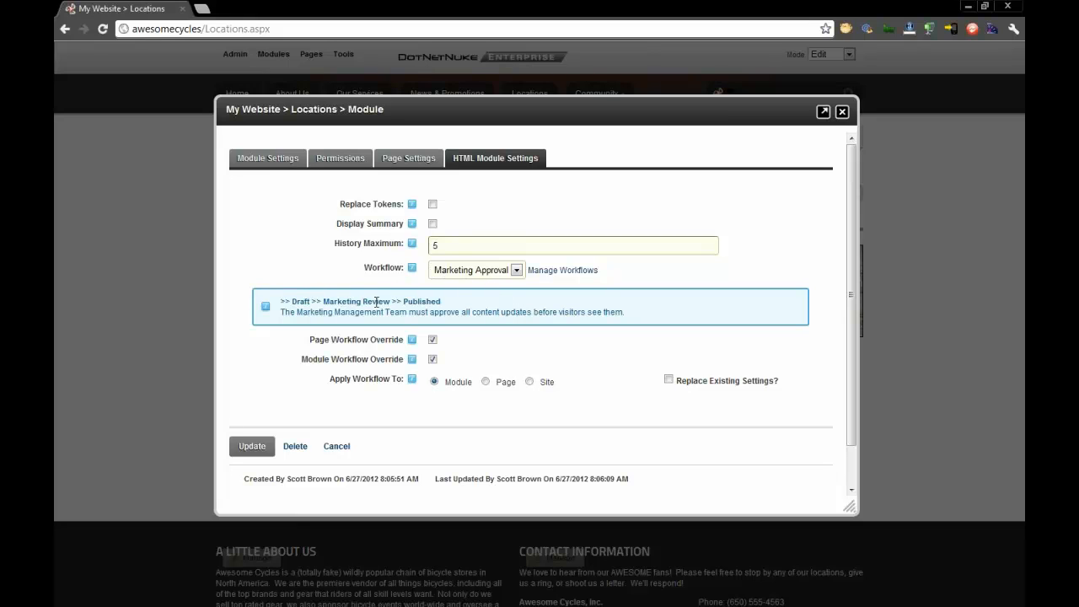
- Examine the Draft, Marketing Review and Published stages of the Marketing Approval workflow and its description
left_click_drag(311, 304, 282, 303)
left_click(310, 312)
left_click_drag(393, 302, 324, 302)
left_click(343, 314)
left_click_drag(405, 301, 441, 301)
left_click(447, 306)
left_click_drag(625, 312, 282, 312)
left_click(359, 312)
- Recheck the module's role permissions and workflow, and save the updated module settings
left_click(347, 162)
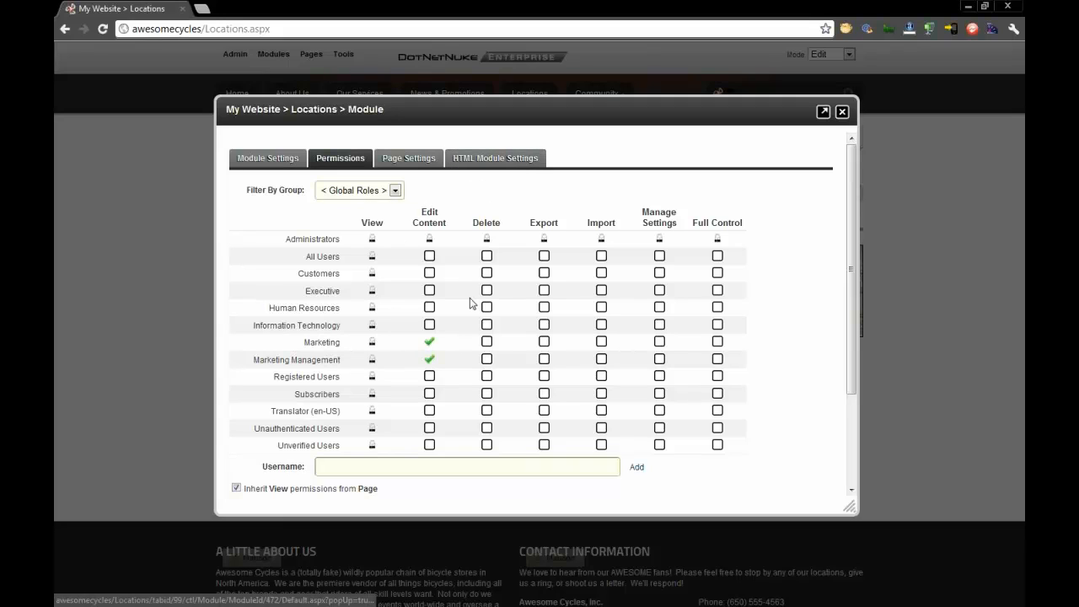
left_click(500, 158)
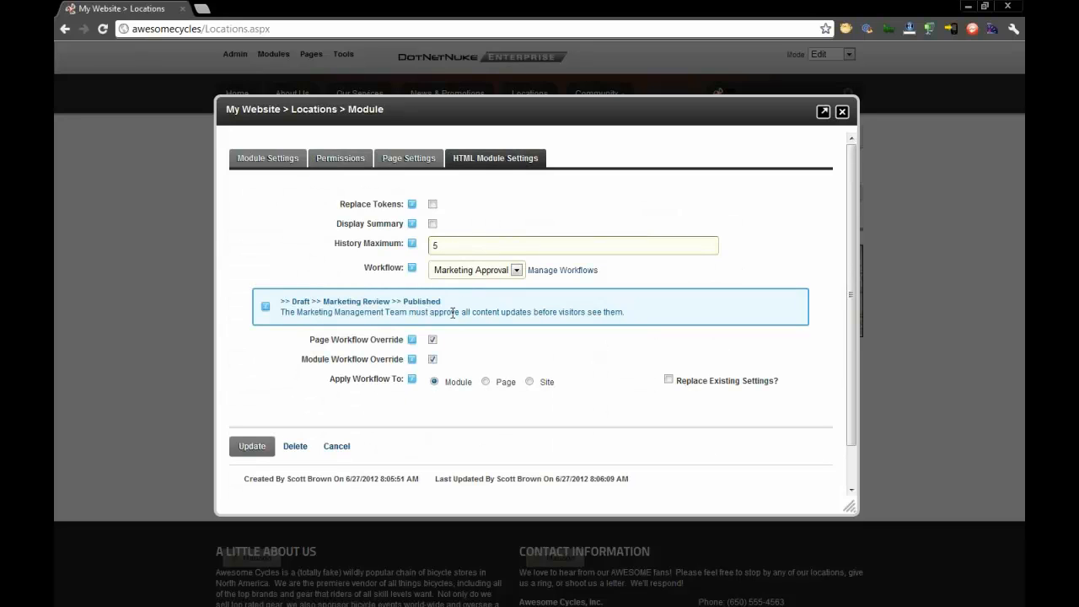
left_click(257, 449)
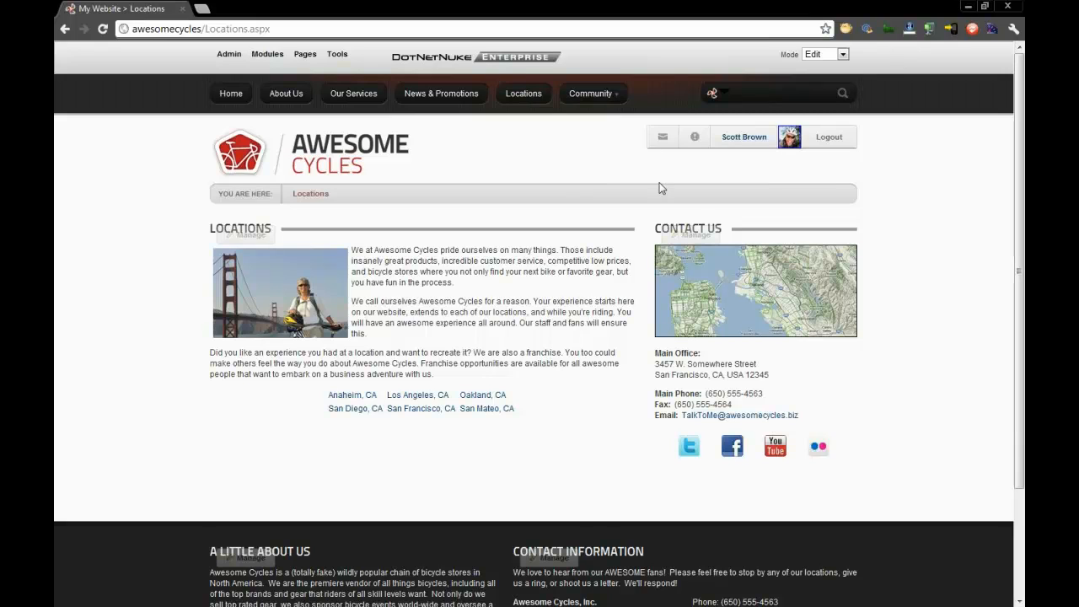
- Log out of the administrator account and log in with the content editor's username and password
left_click(837, 147)
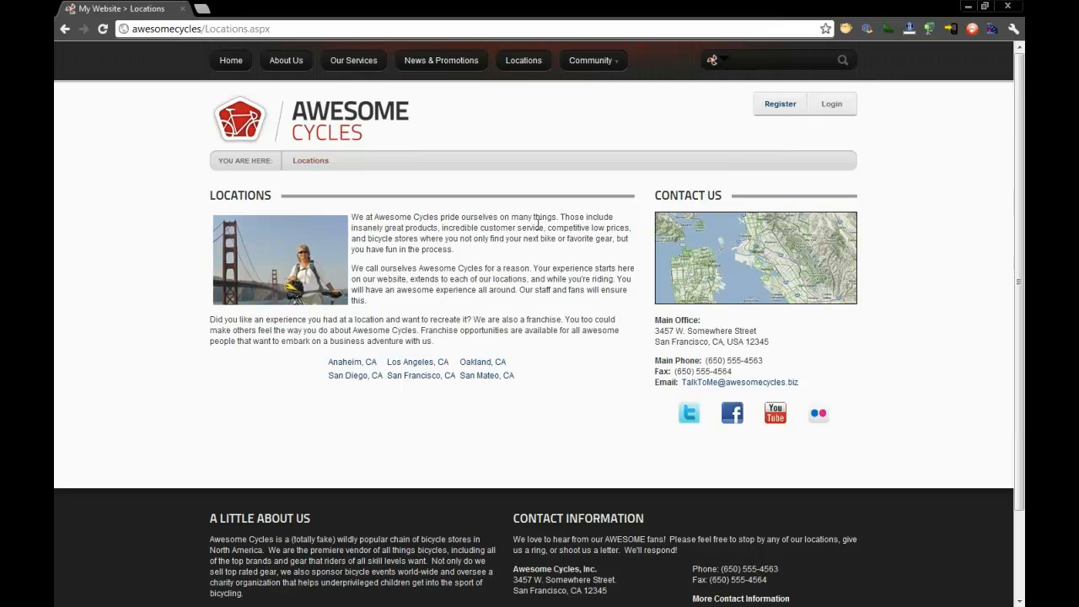
left_click(811, 113)
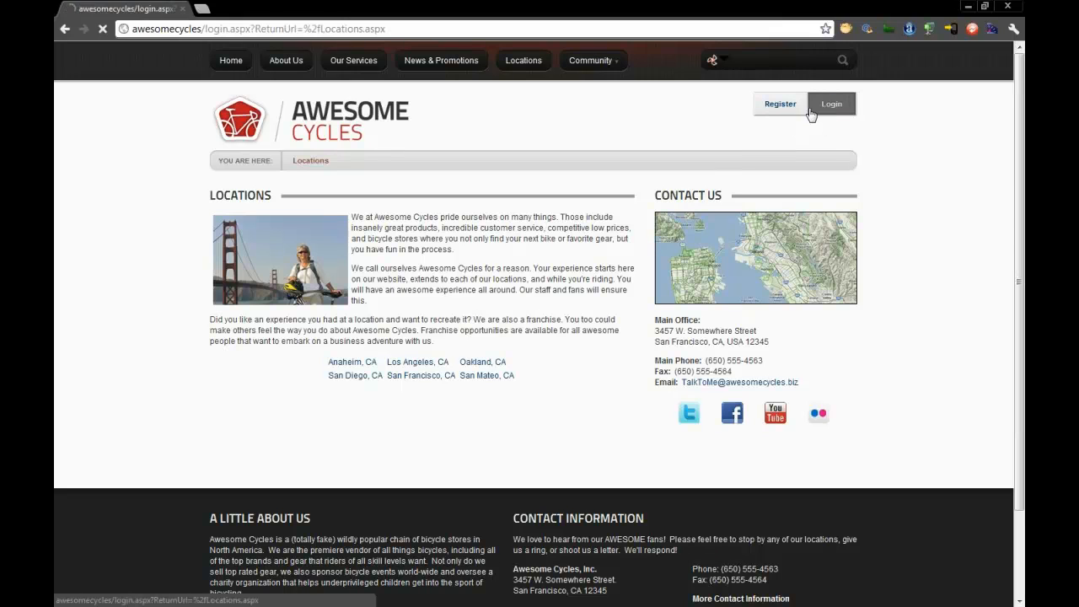
type("r")
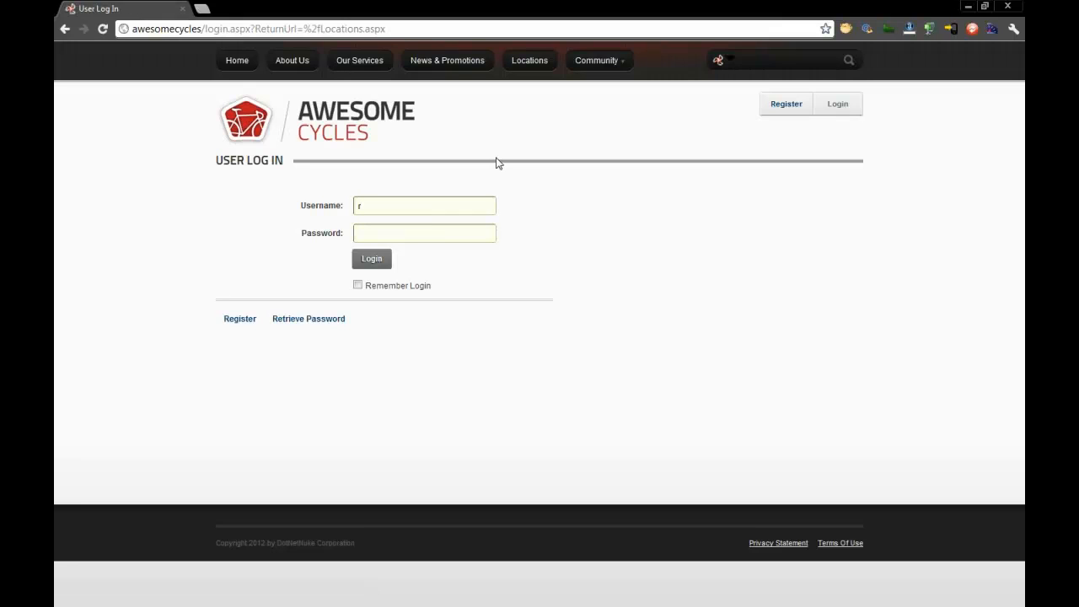
type("baker")
key("Return")
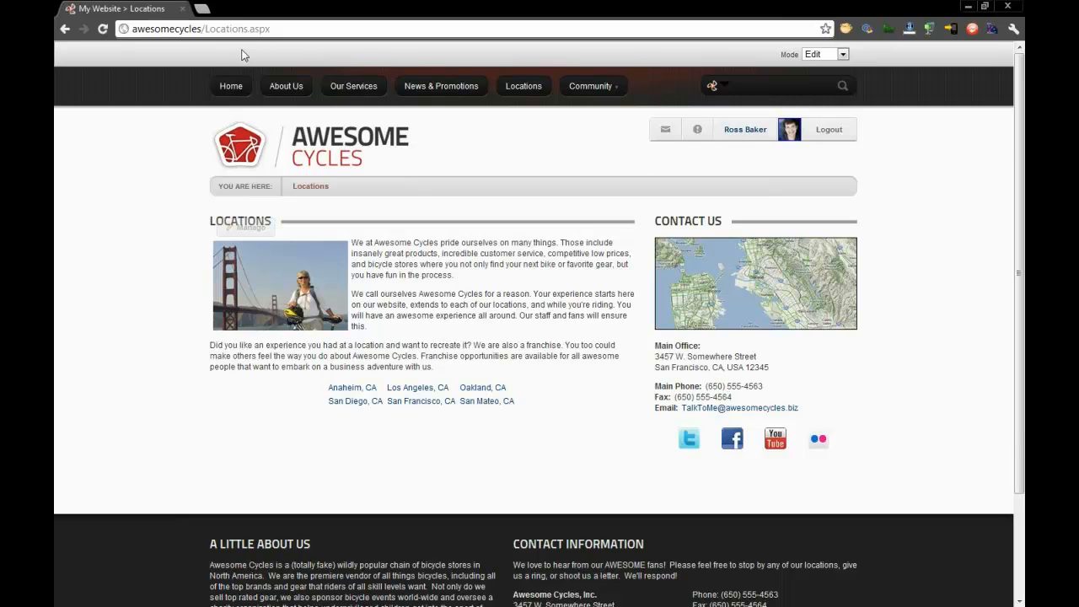
- Review the page mode choices and the management options offered to the content editor for the Locations module
left_click(830, 55)
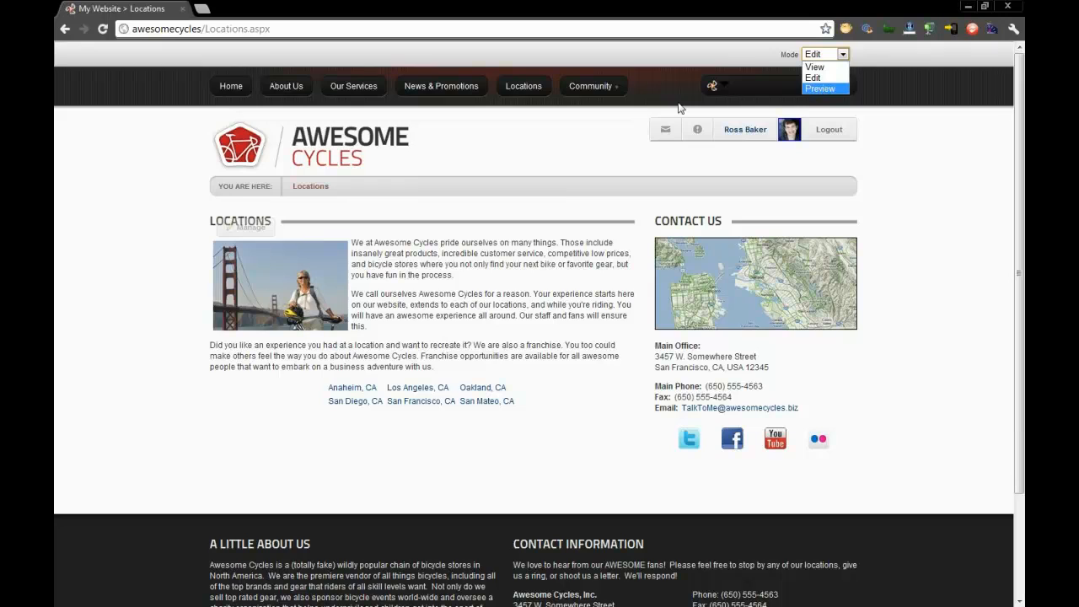
left_click(580, 133)
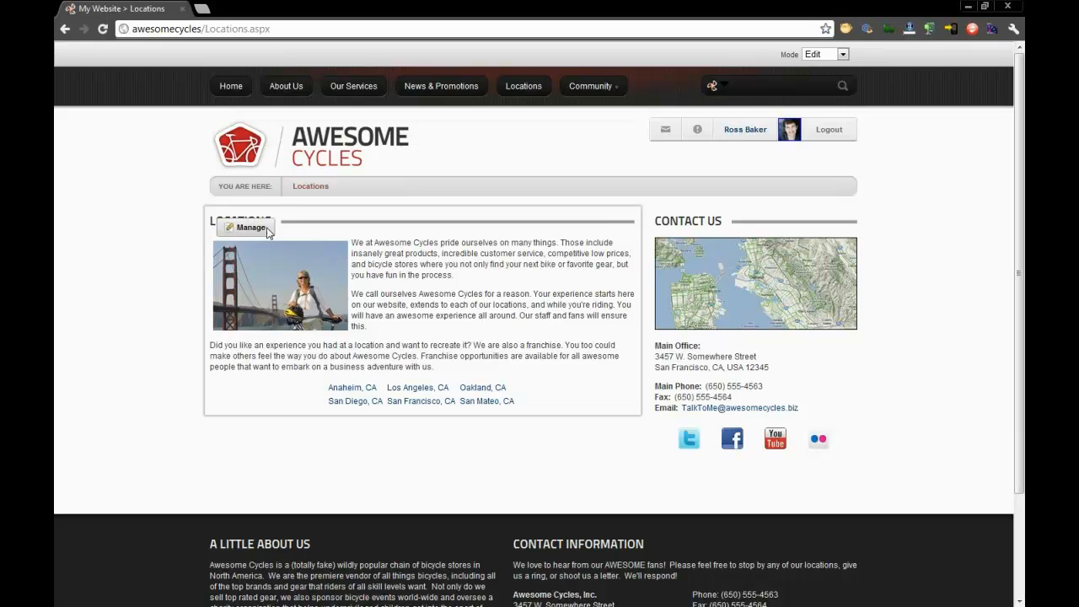
mouse_move(266, 233)
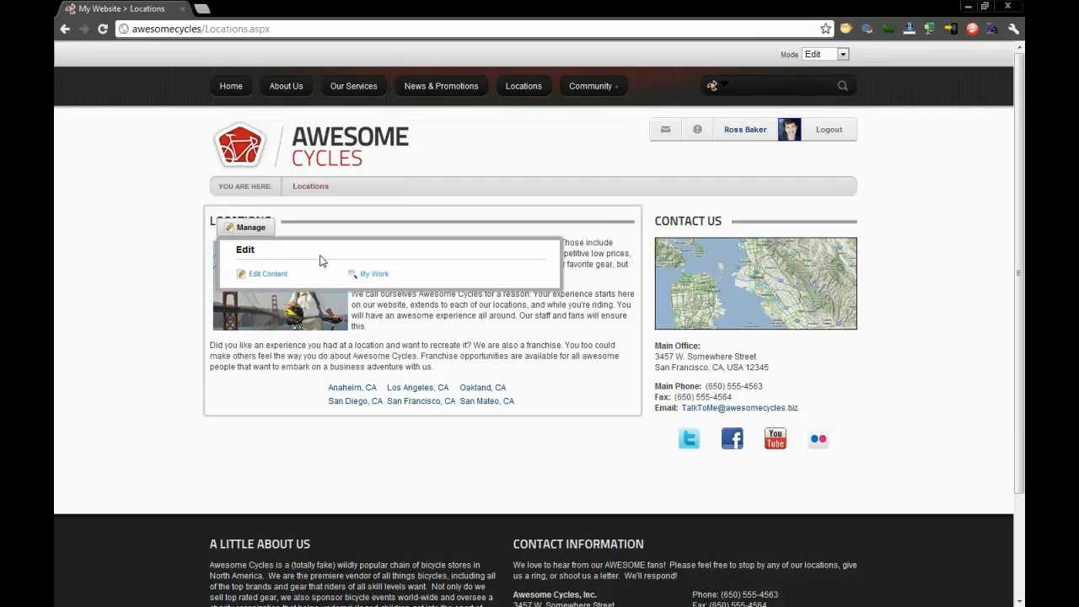
- Visit the News & Promotions, Our Services, About Us and Home pages to check for editing controls
left_click(441, 85)
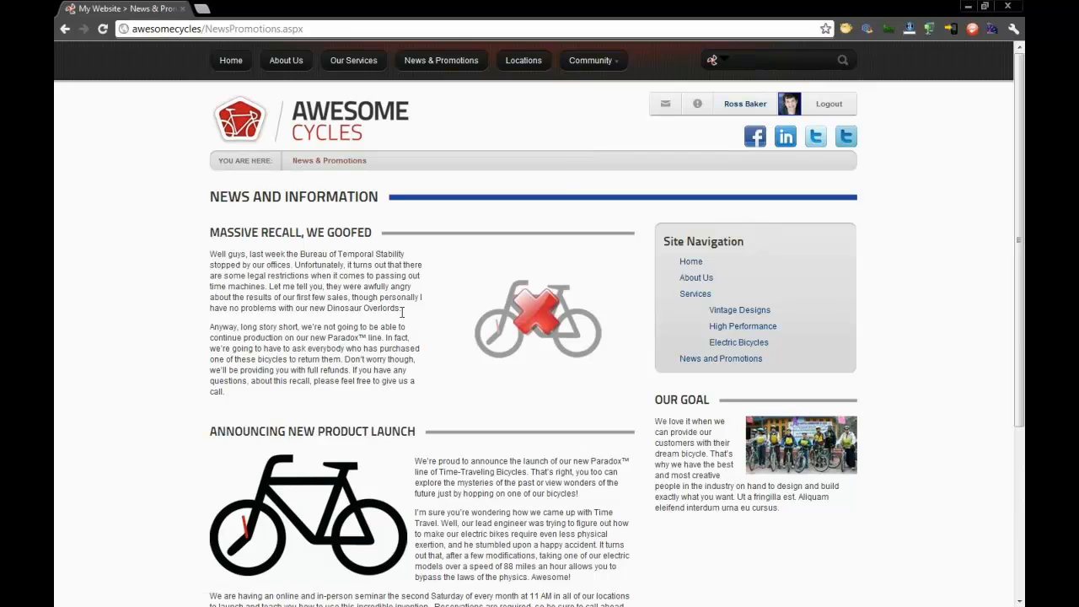
scroll(250, 328, "down", 1)
scroll(250, 328, "up", 1)
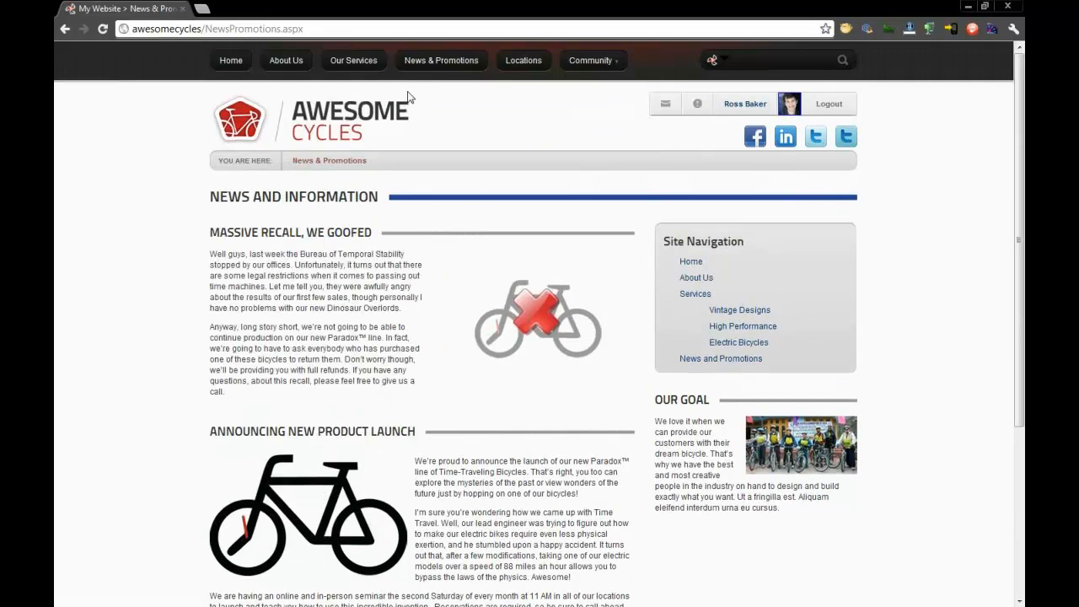
left_click(371, 66)
left_click(284, 61)
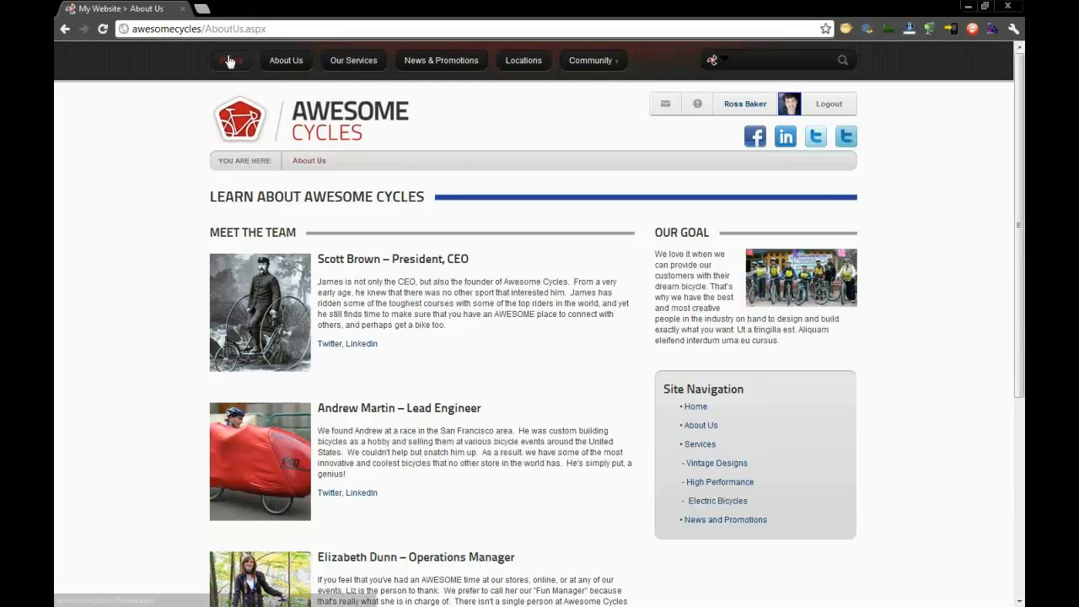
left_click(230, 61)
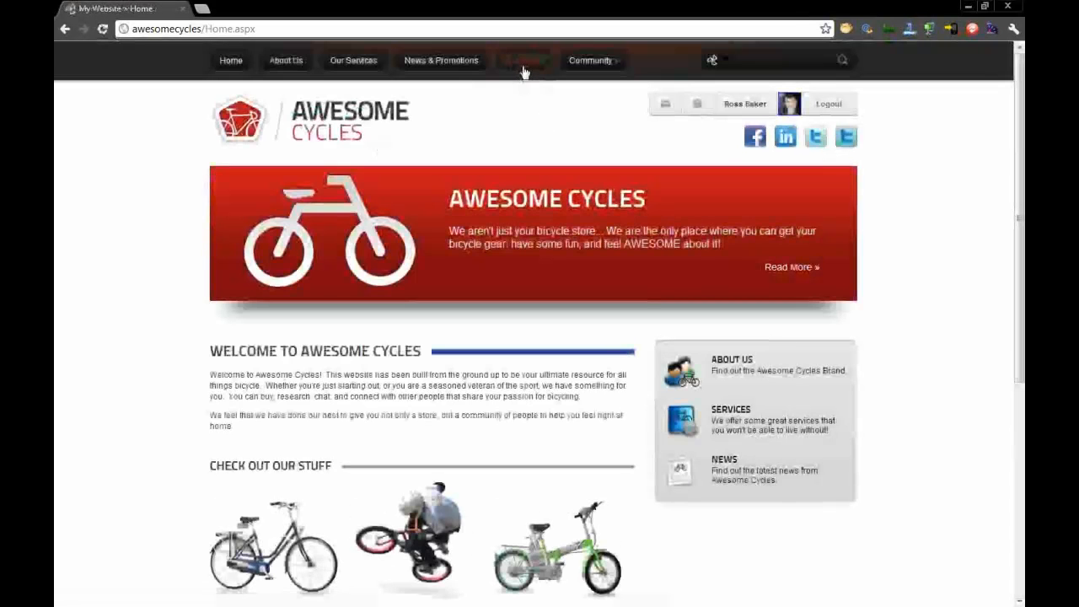
- Return to the Locations page and open the Locations module's content for editing
left_click(523, 67)
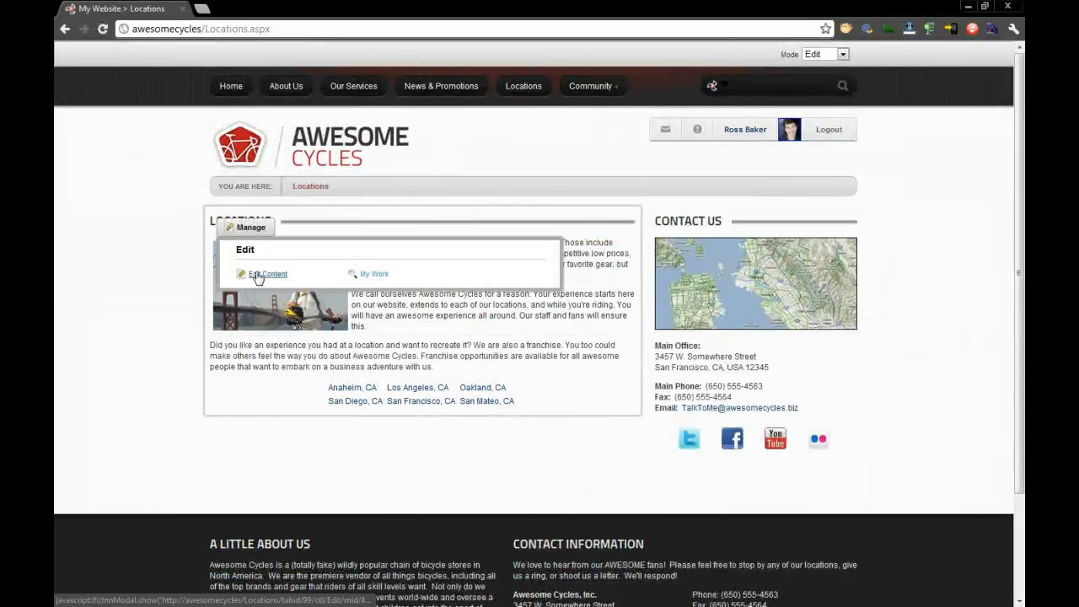
left_click(261, 273)
left_click_drag(538, 155, 539, 94)
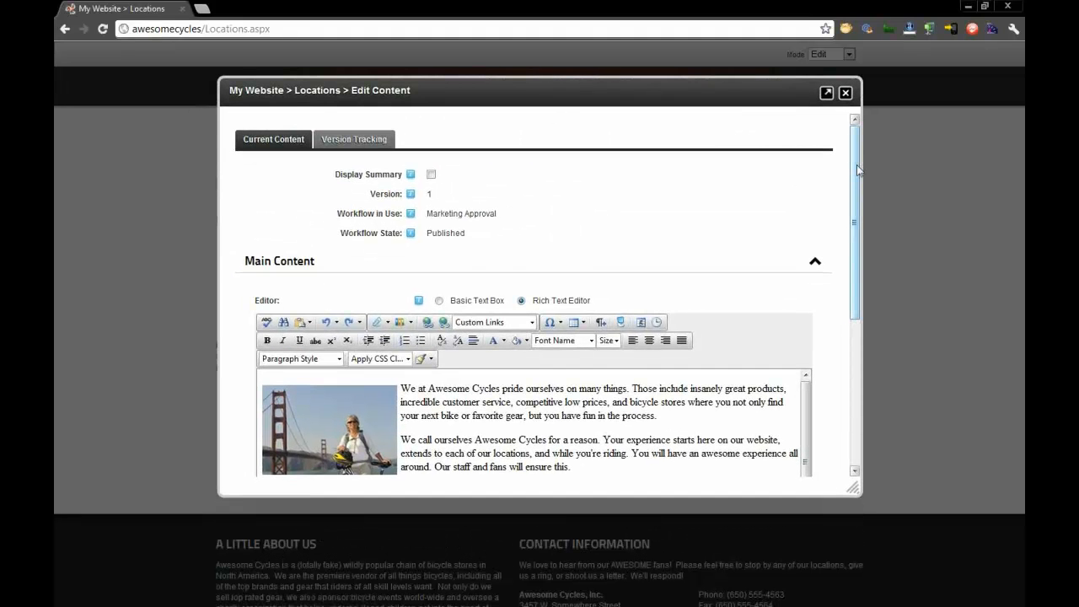
left_click_drag(857, 164, 858, 171)
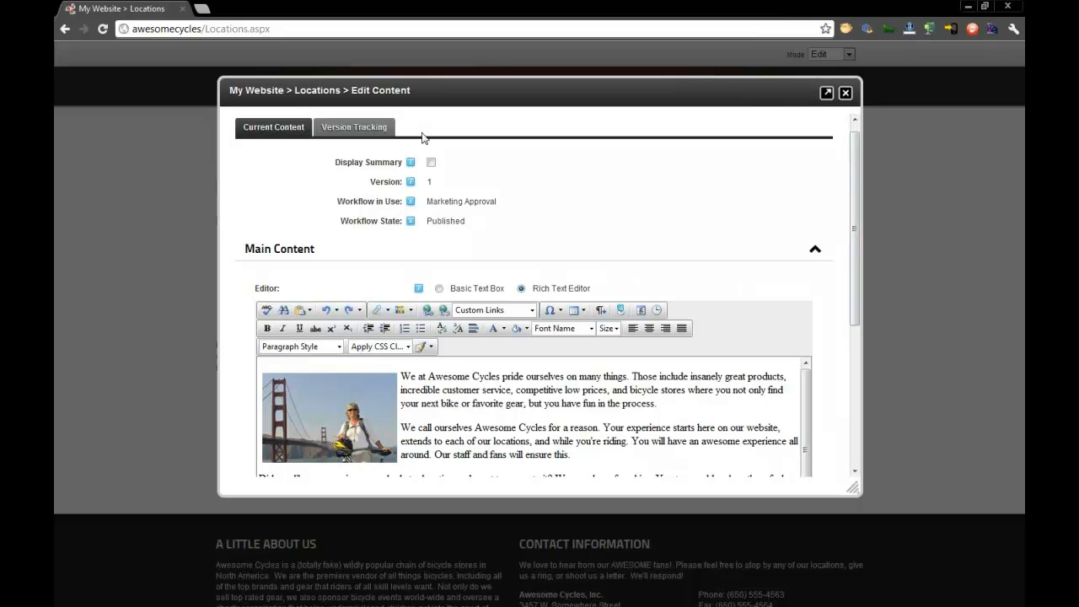
- Review the content's version tracking and workflow details, and return to the current content to check its workflow state
left_click(367, 129)
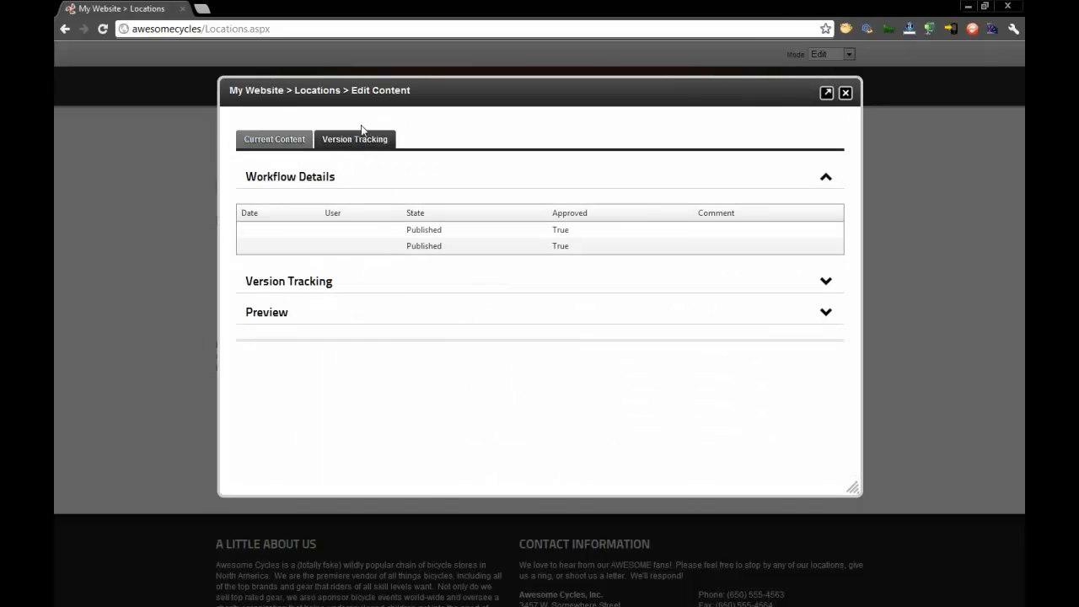
left_click(301, 140)
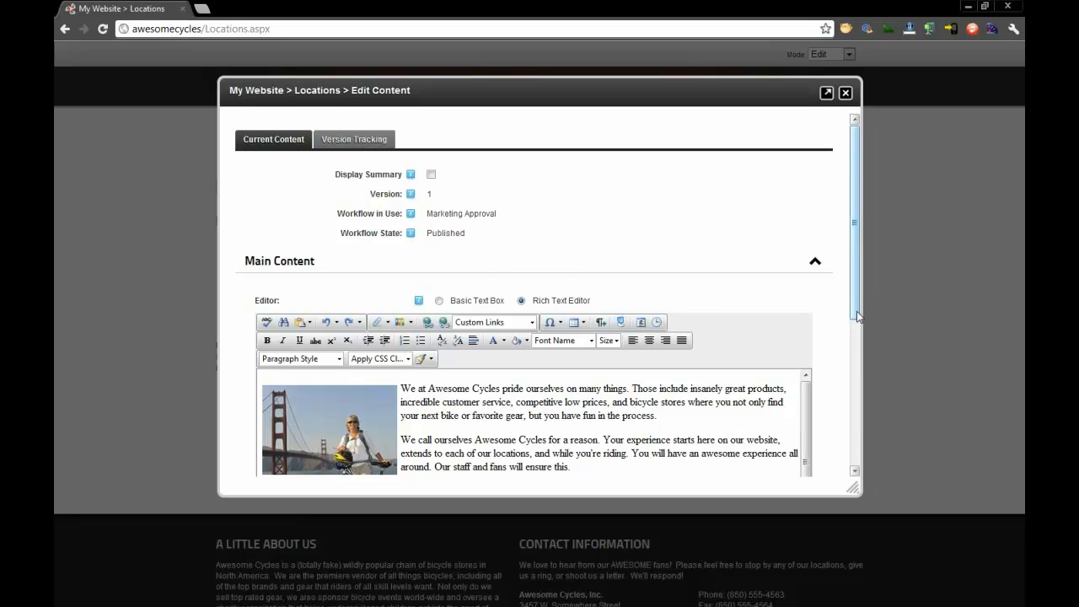
left_click_drag(856, 317, 861, 342)
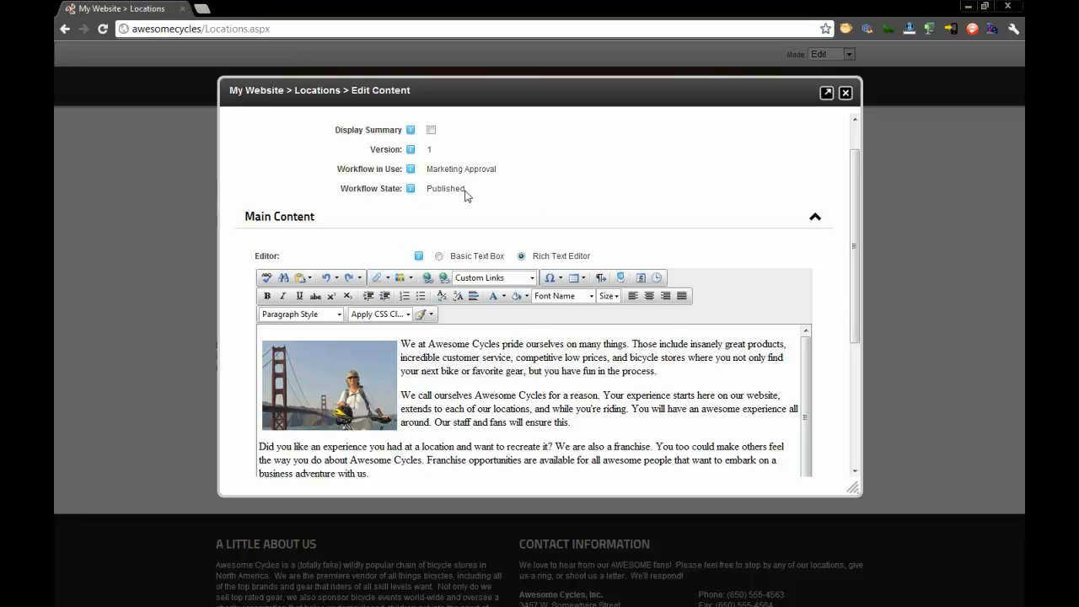
- Explore the rich text editor's media managers, template options and custom links for the main content
left_click_drag(856, 178, 860, 228)
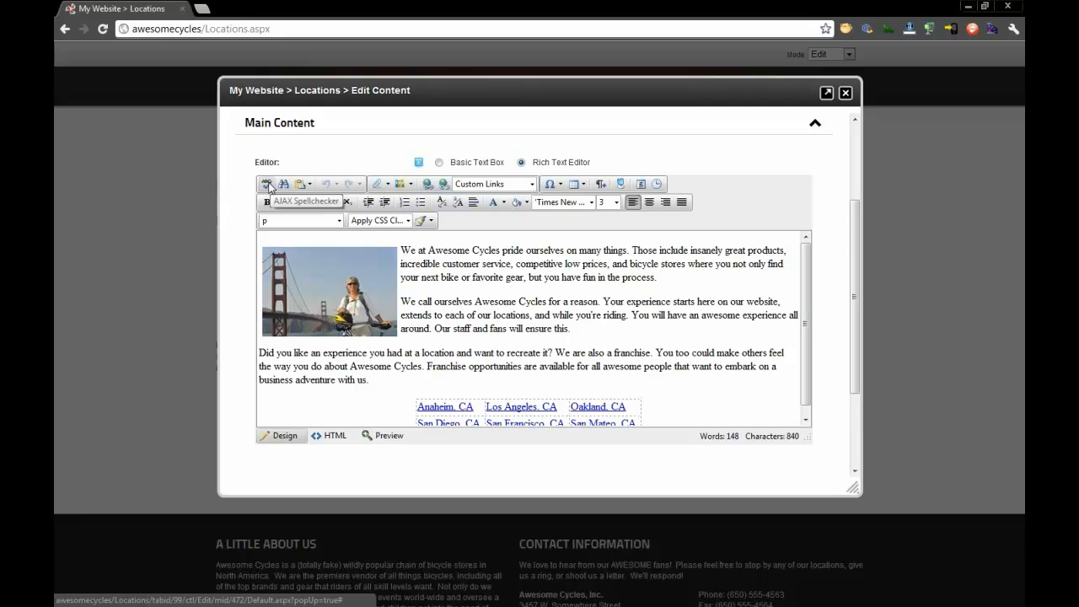
left_click(380, 184)
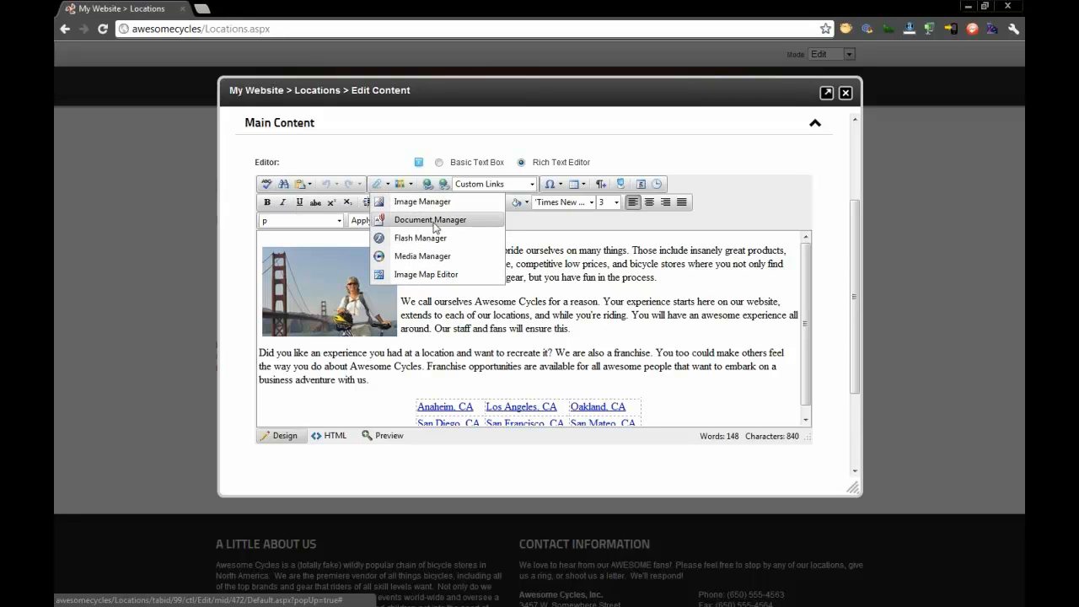
left_click(401, 184)
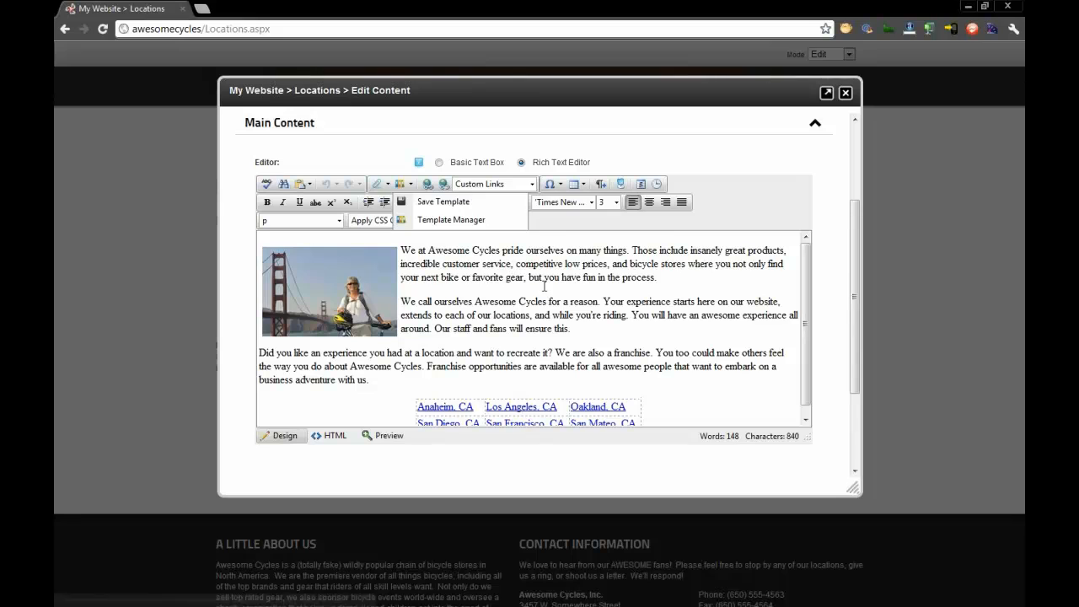
left_click(545, 282)
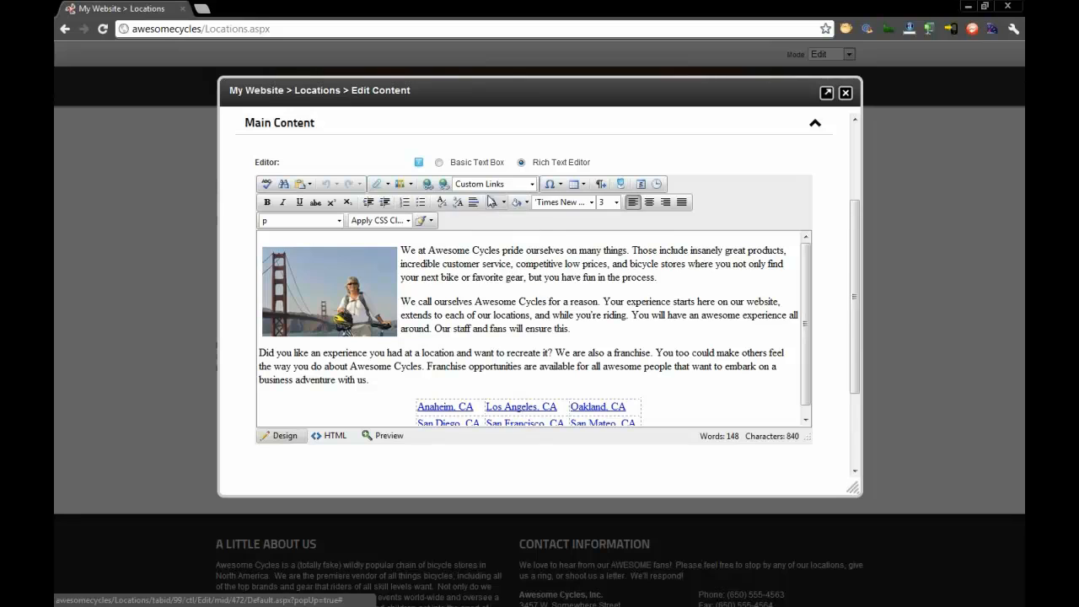
left_click(533, 186)
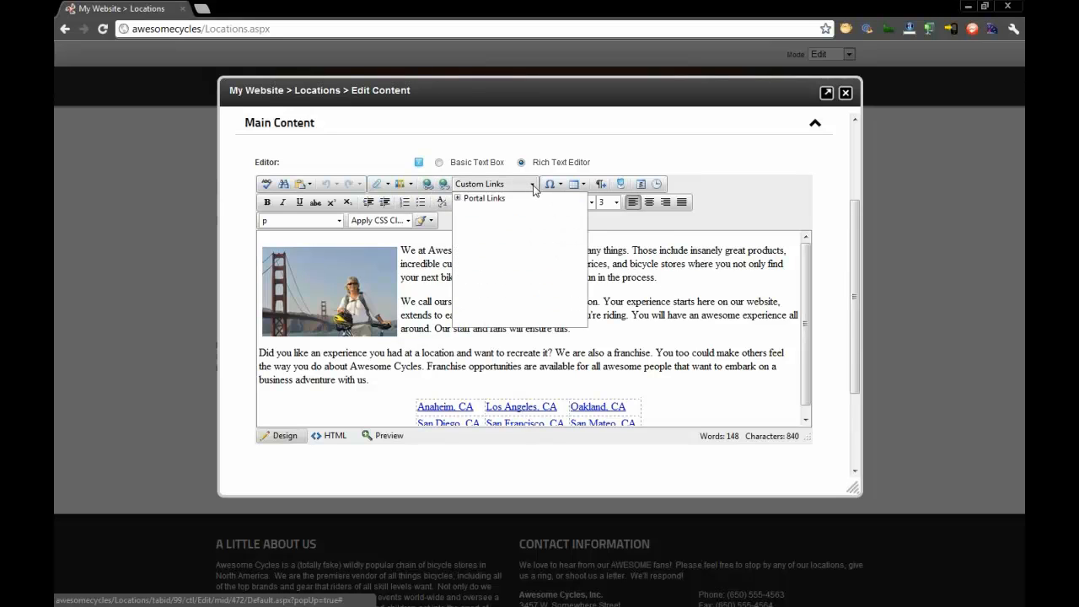
- Review the rich text editor's table insertion options, the city table's row and cell commands, and the format stripping options
left_click(668, 161)
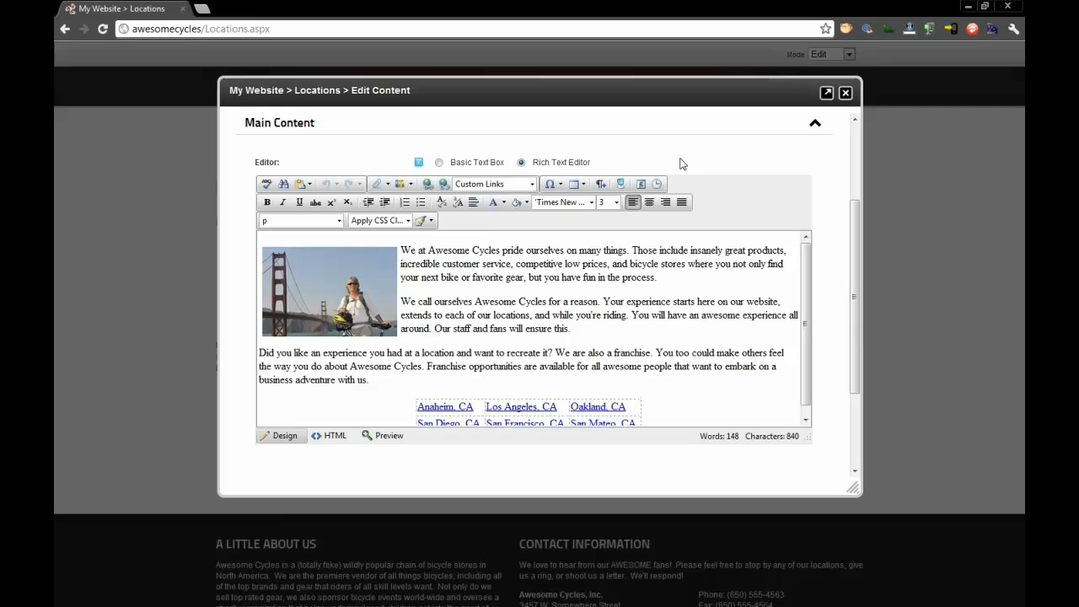
left_click(576, 183)
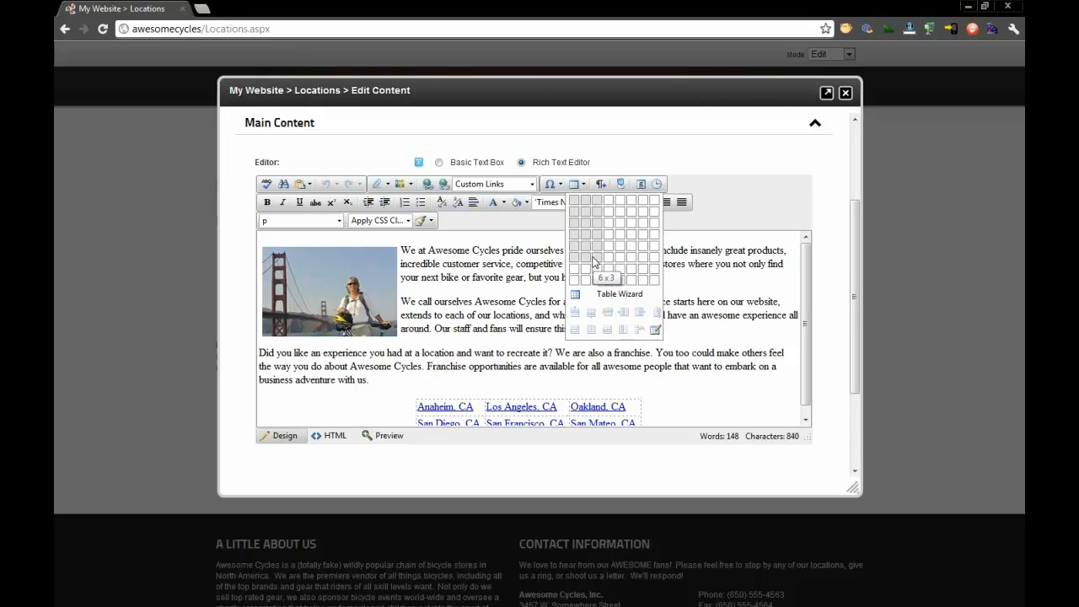
left_click(518, 327)
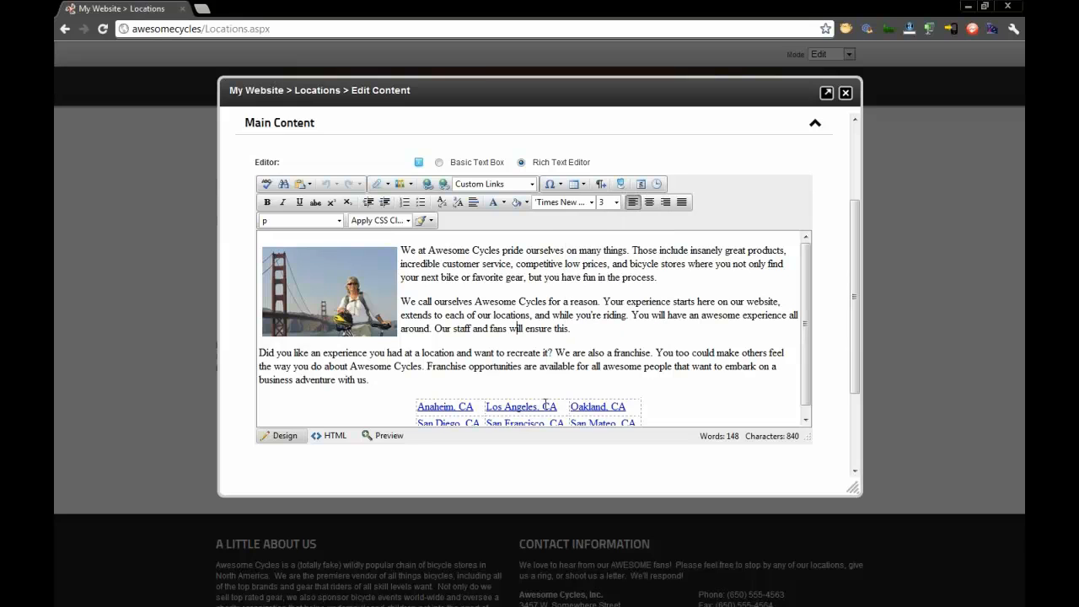
right_click(561, 407)
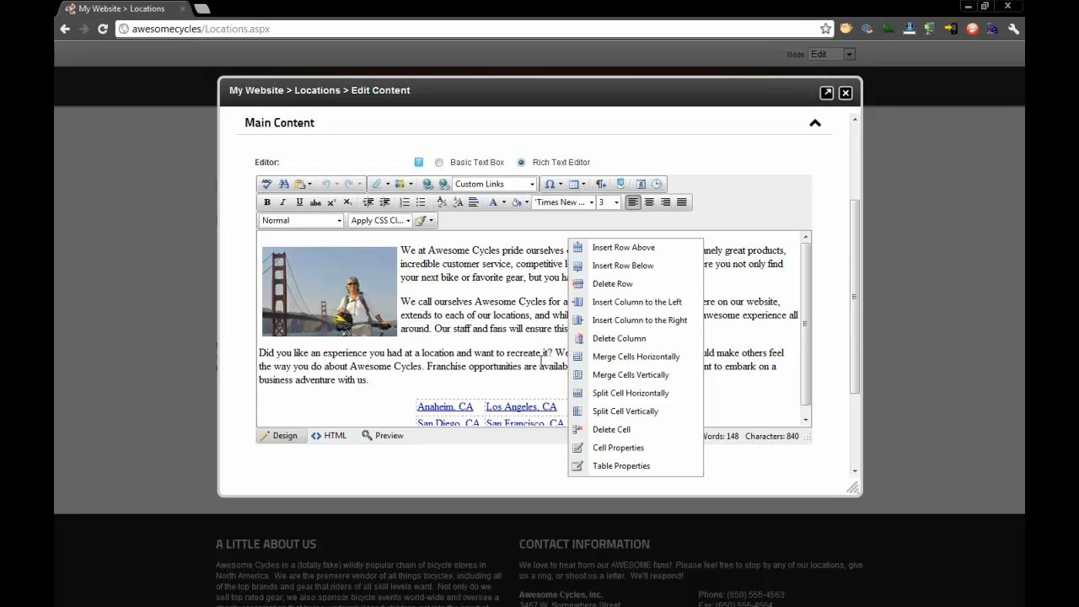
left_click(540, 364)
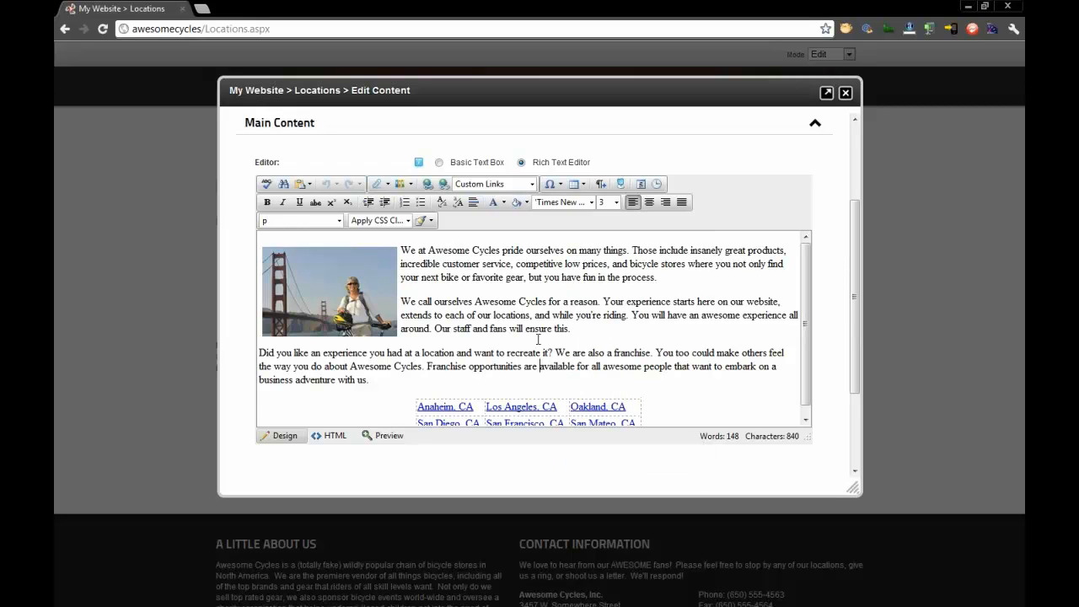
left_click(431, 220)
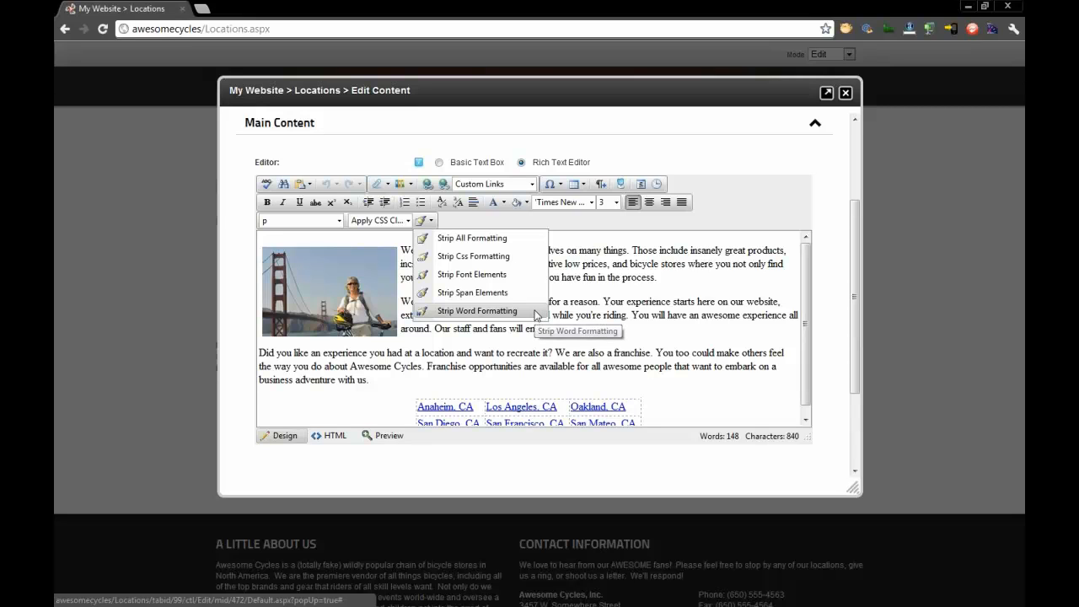
left_click(631, 325)
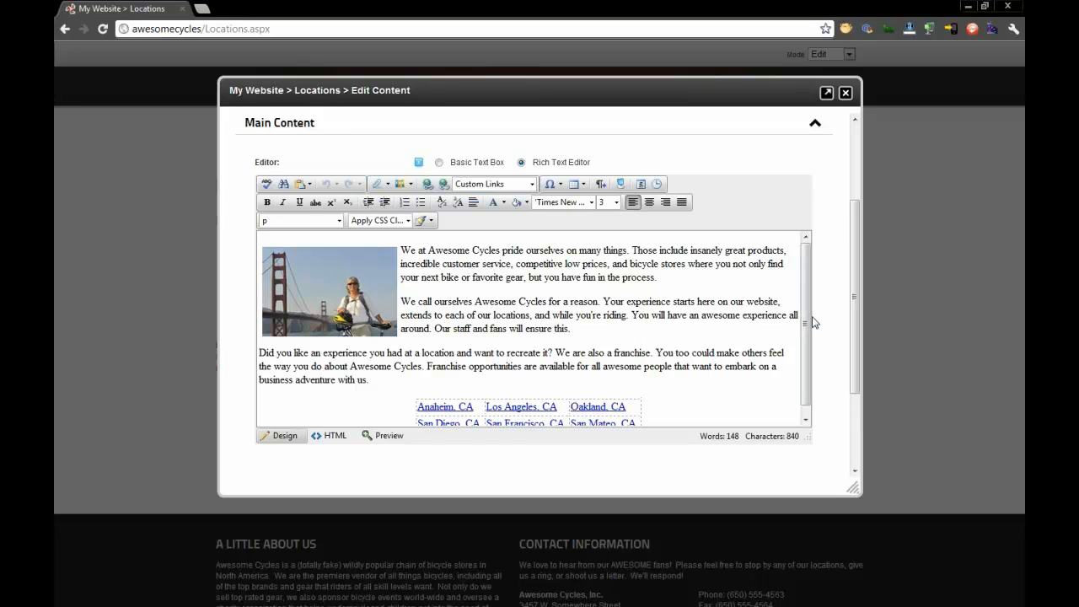
- Bold the phrase "insanely great products" in the first paragraph of the main content
left_click_drag(809, 327, 812, 362)
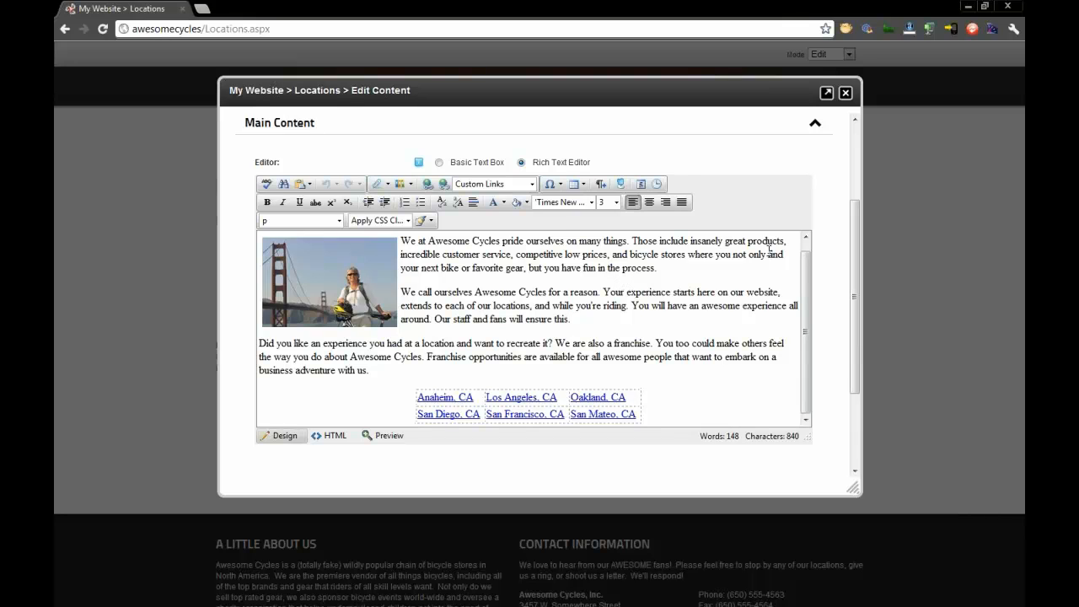
key("ctrl+shift+Right")
key("ctrl+shift+Right")
key("ctrl+shift+Right")
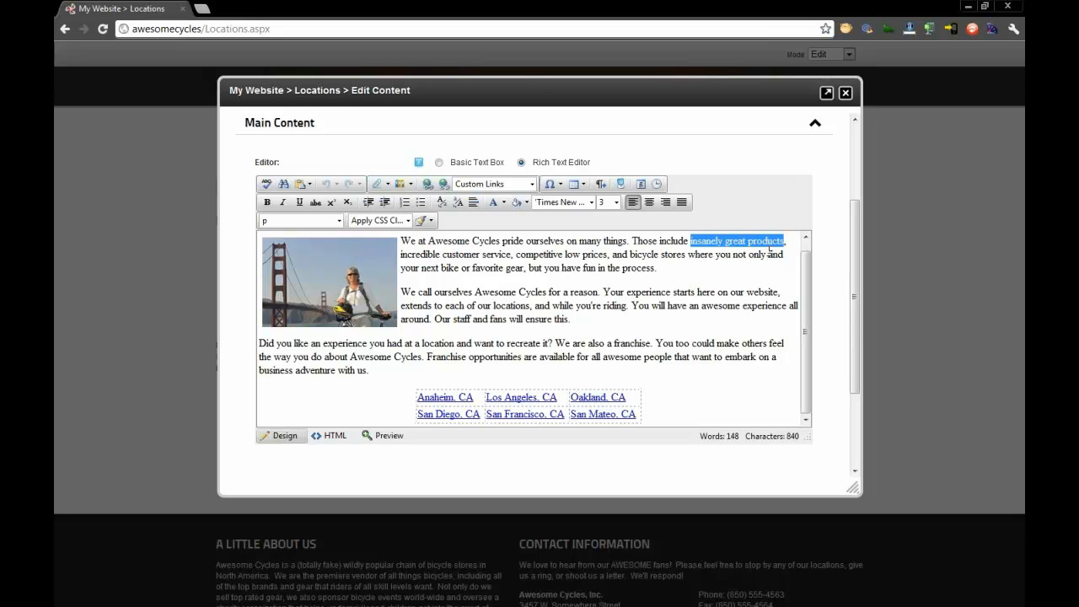
key("ctrl+b")
key("Right")
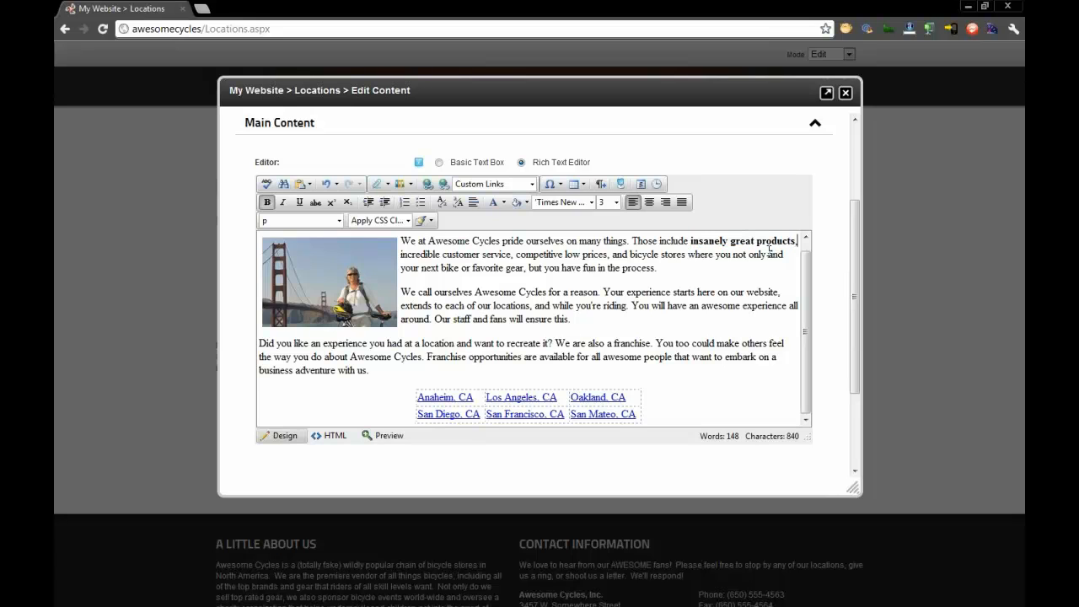
- Bold the phrase "incredible customer service" in the first paragraph
key("ctrl+shift+Right")
key("ctrl+shift+Right")
key("ctrl+shift+Right")
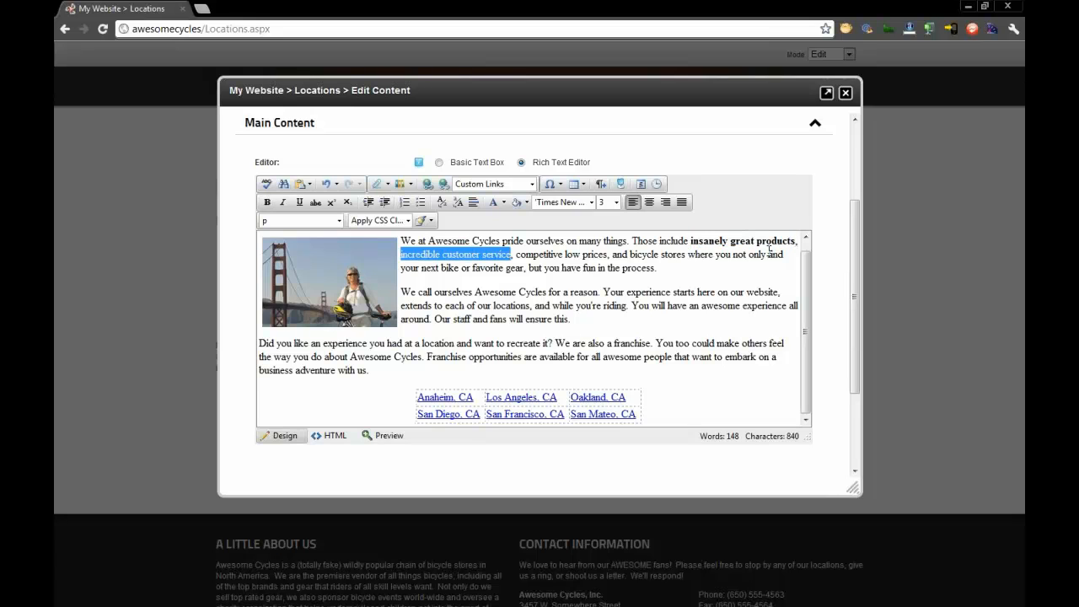
key("ctrl+b")
key("Right")
- Bold the phrase "competitive low prices" in the first paragraph
key("ctrl+Right")
key("ctrl+shift+Right")
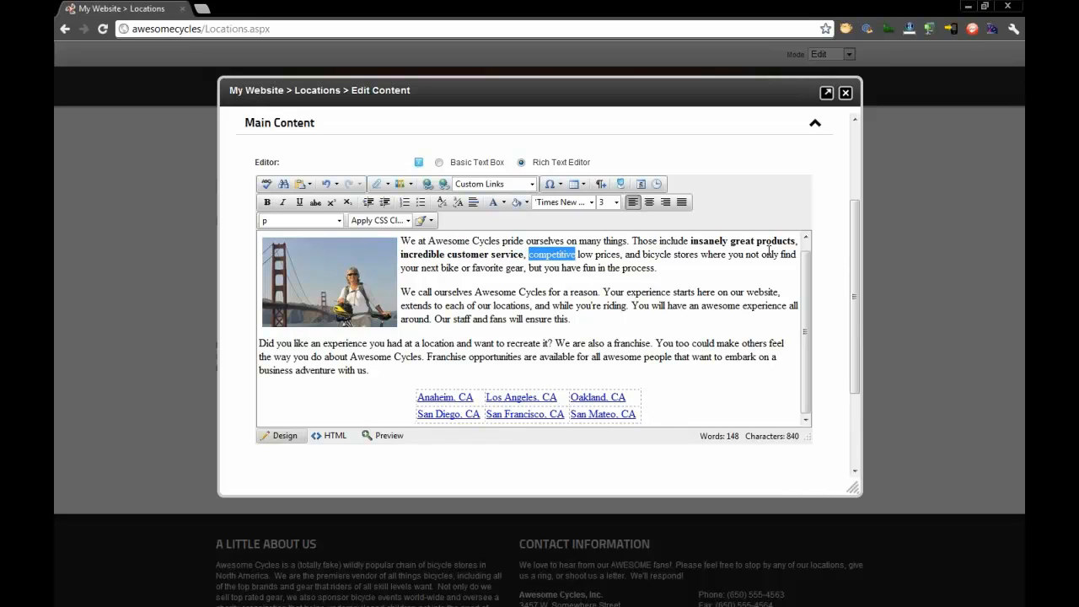
key("ctrl+shift+Right")
key("ctrl+shift+Right")
key("ctrl+b")
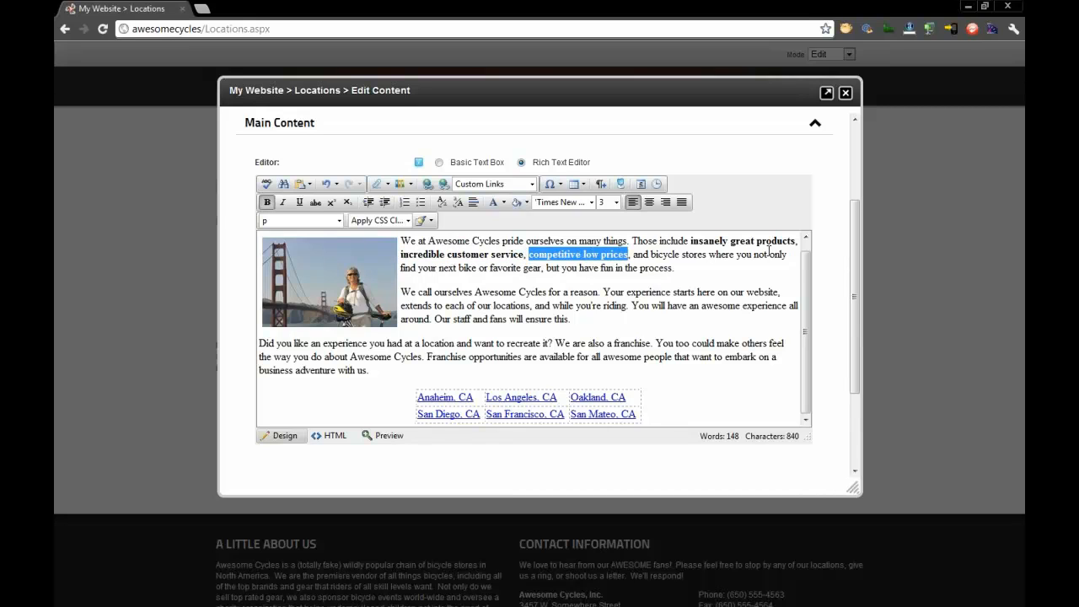
key("Right")
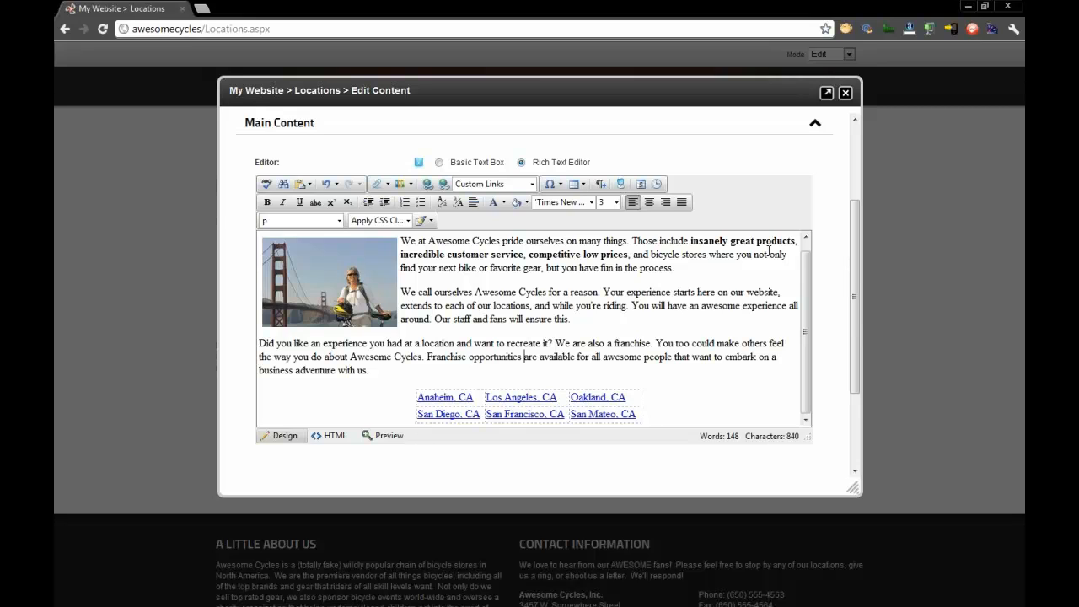
- Bold the phrase "Franchise opportunities" in the paragraph above the city links table
key("ctrl+shift+Left")
key("ctrl+shift+Left")
type("b")
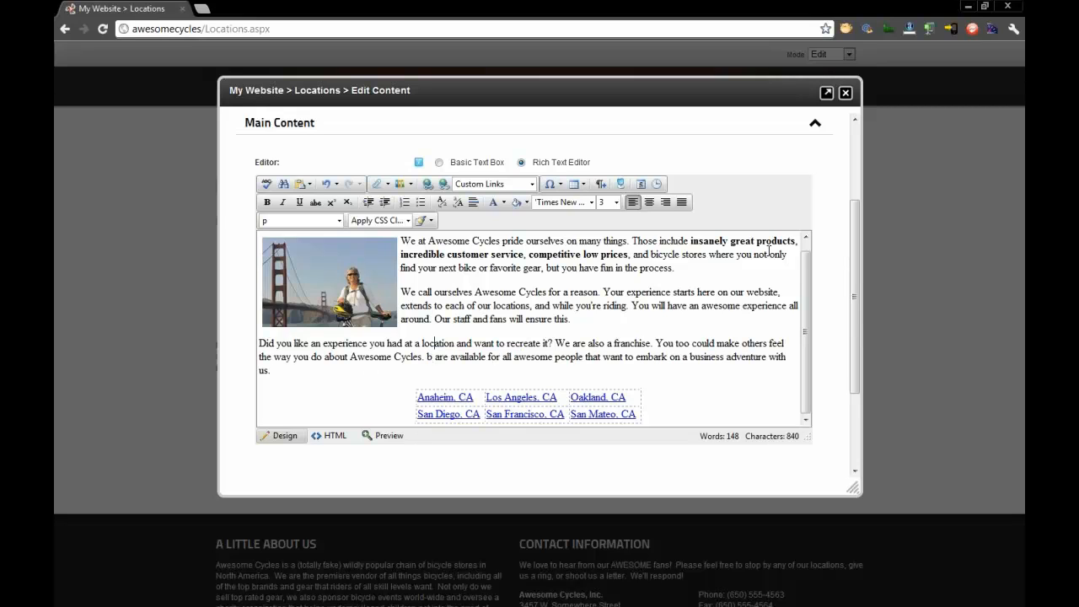
key("ctrl+z")
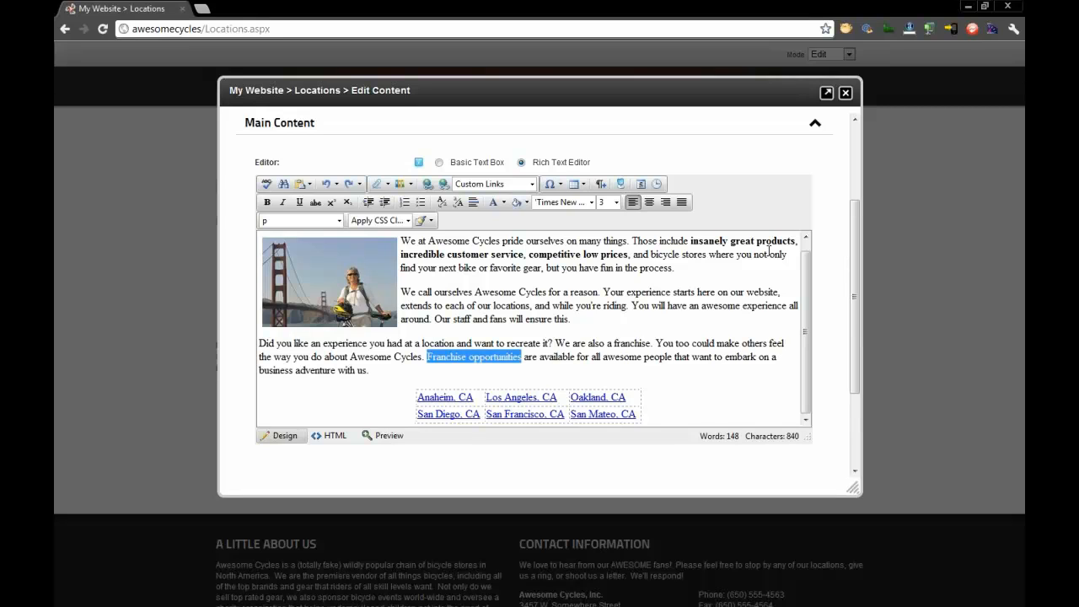
key("ctrl+b")
left_click(424, 343)
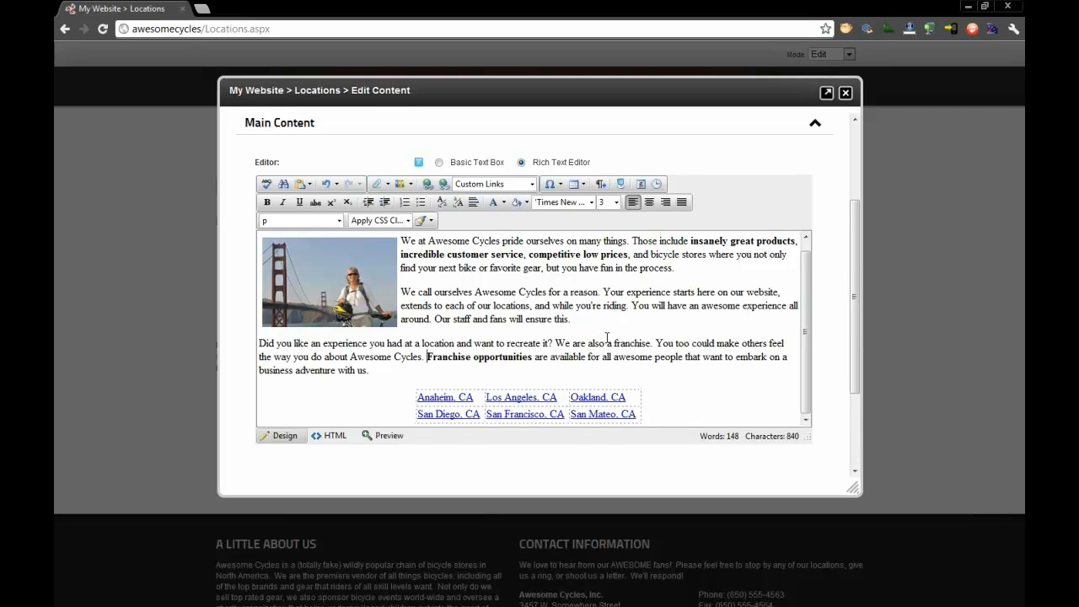
- Insert the image sf2g-b2wd.png from the Image Manager below the city links table, checking its properties and alignment options first
key("Down")
scroll(607, 338, "down", 1)
key("Return")
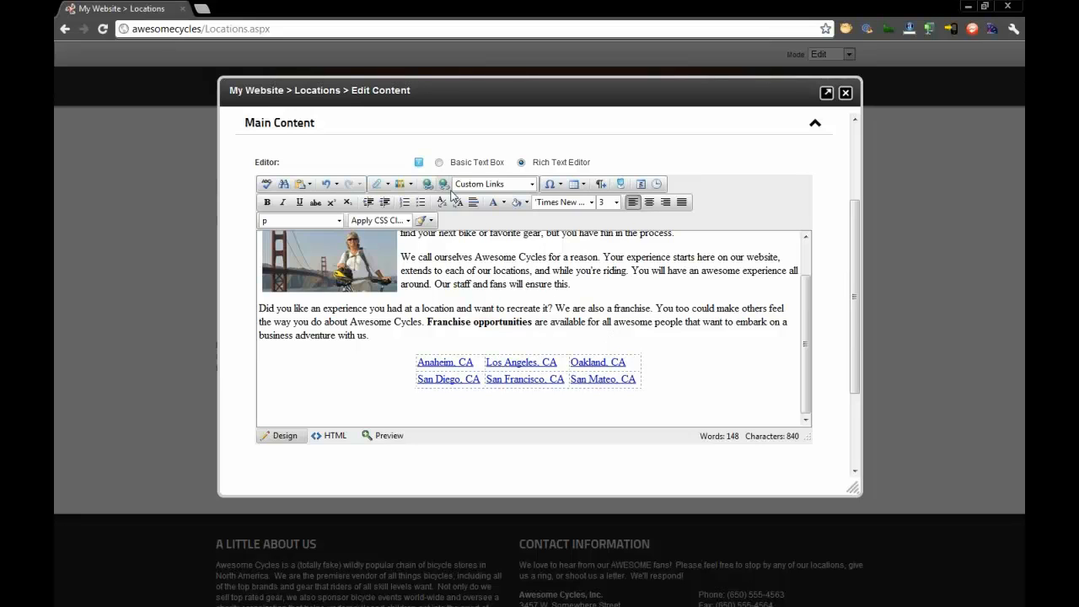
left_click(384, 186)
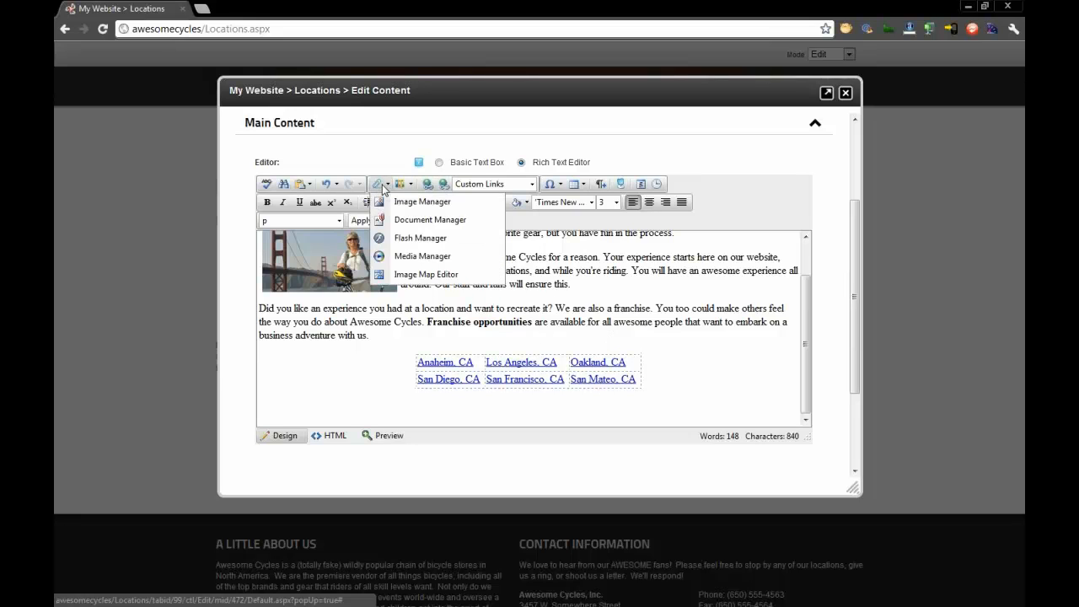
left_click(436, 208)
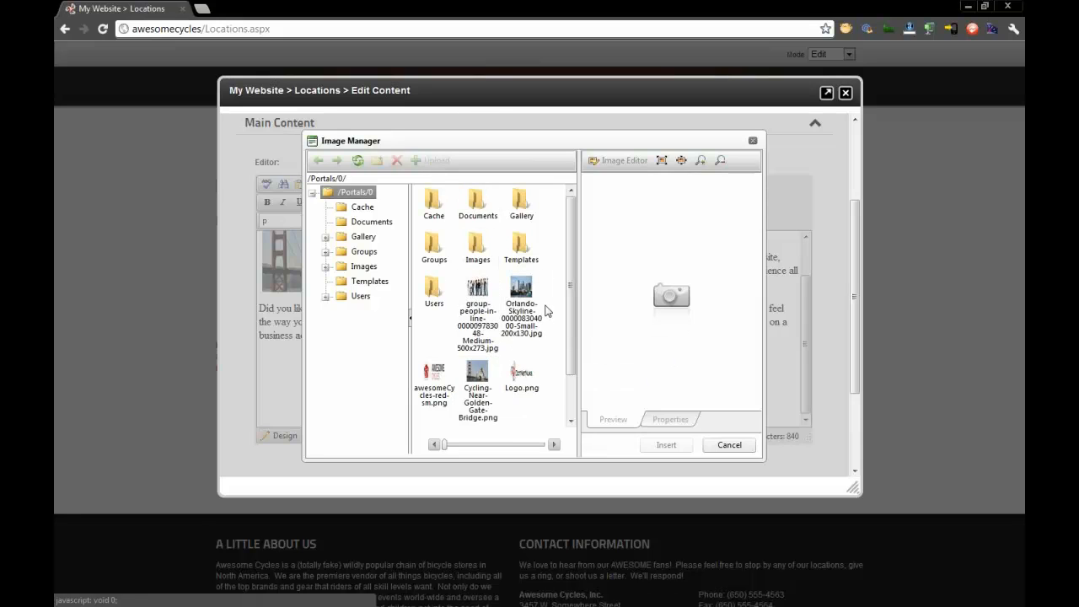
scroll(573, 292, "down", 2)
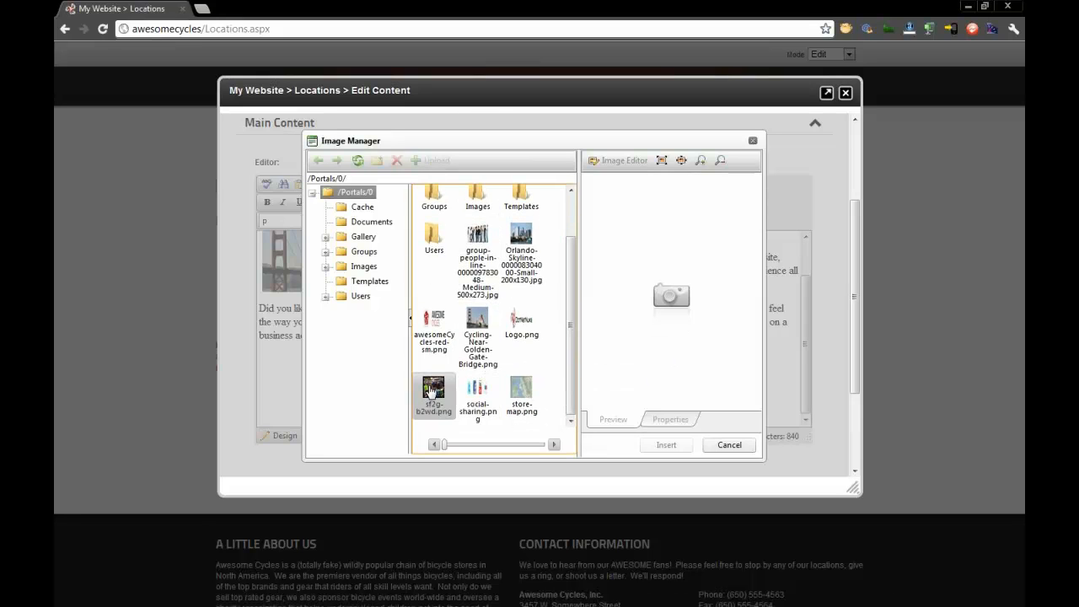
left_click(433, 389)
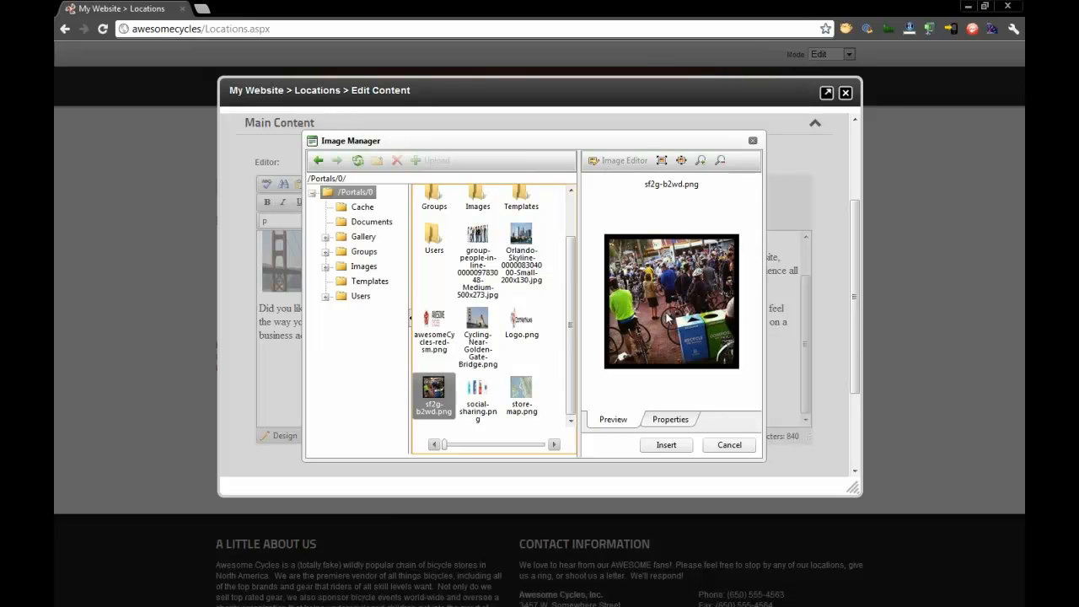
left_click(674, 420)
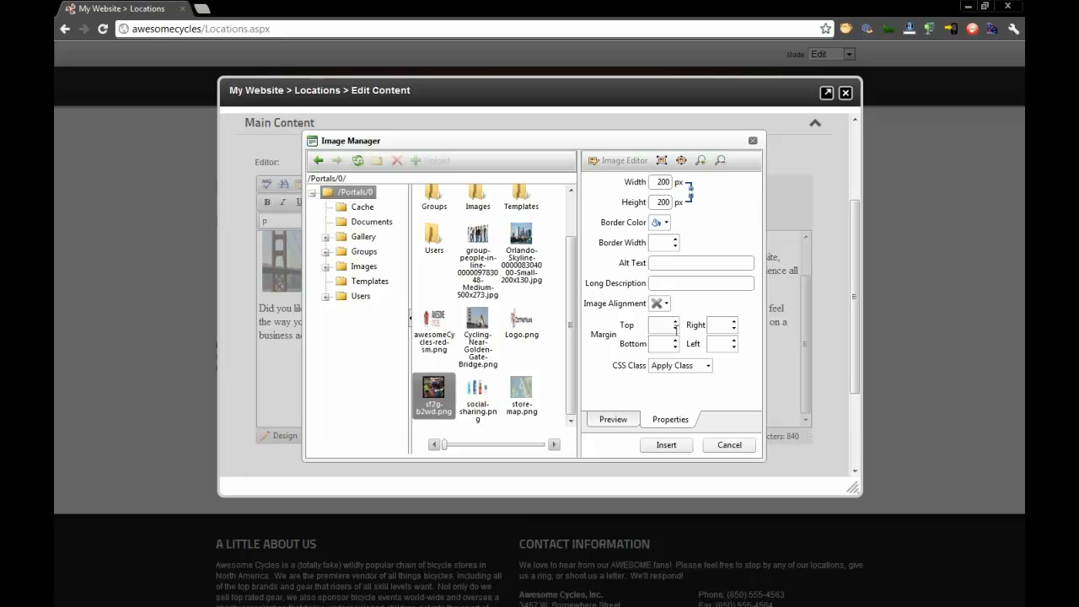
left_click(706, 263)
left_click(666, 306)
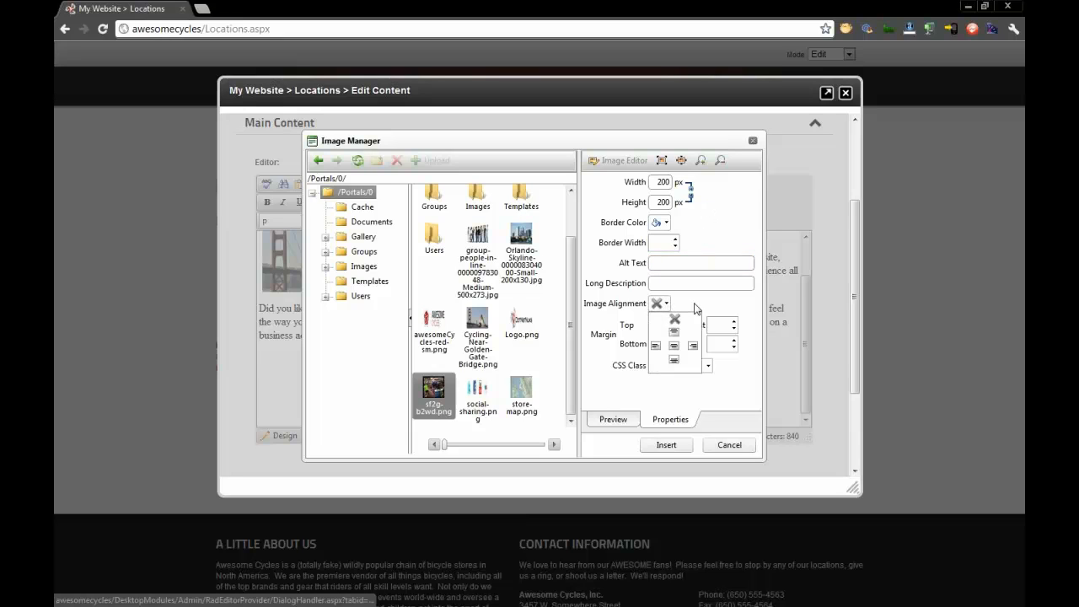
left_click(699, 307)
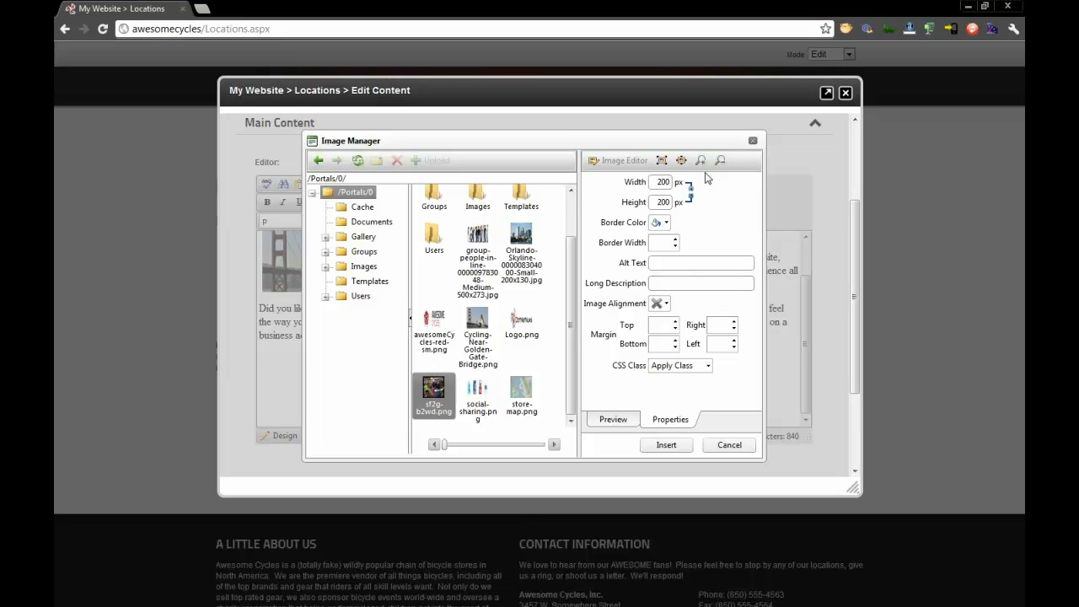
left_click(659, 447)
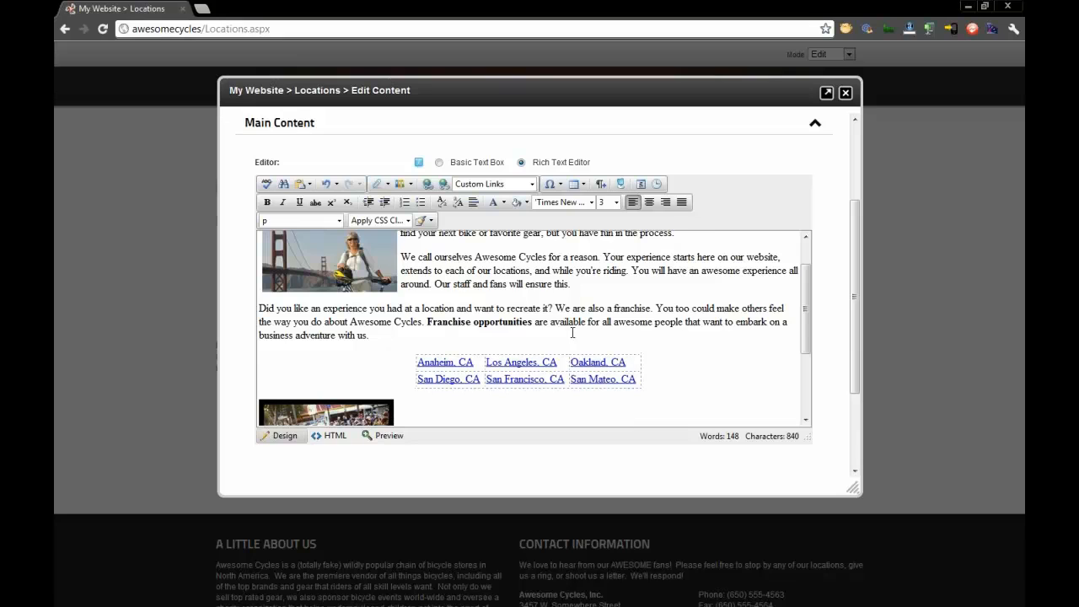
- Check the inserted image's context options and center the image below the city links table
scroll(468, 345, "down", 1)
scroll(483, 287, "down", 1)
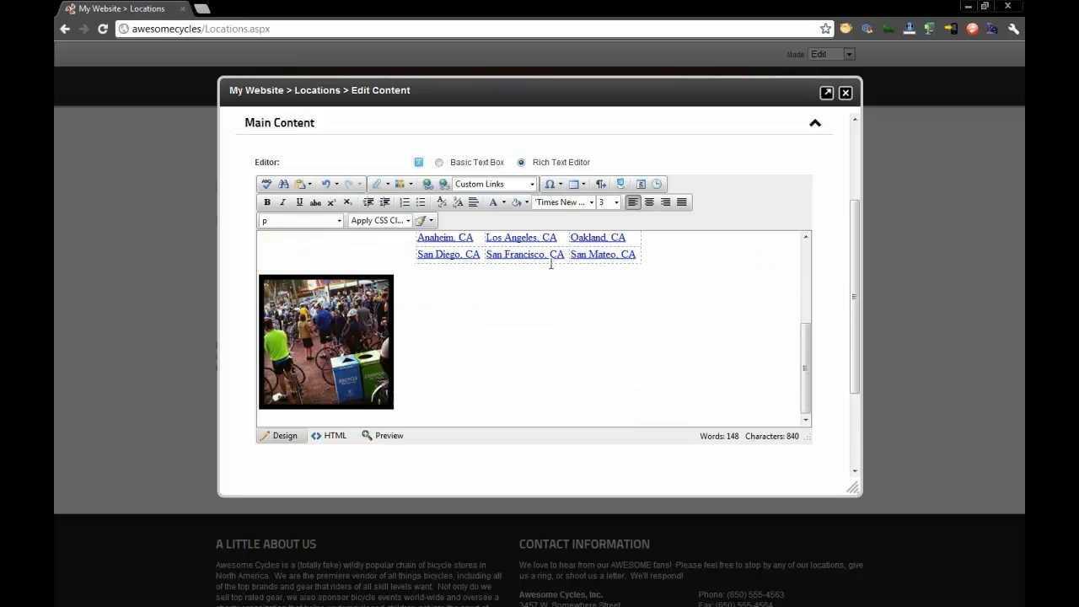
right_click(359, 352)
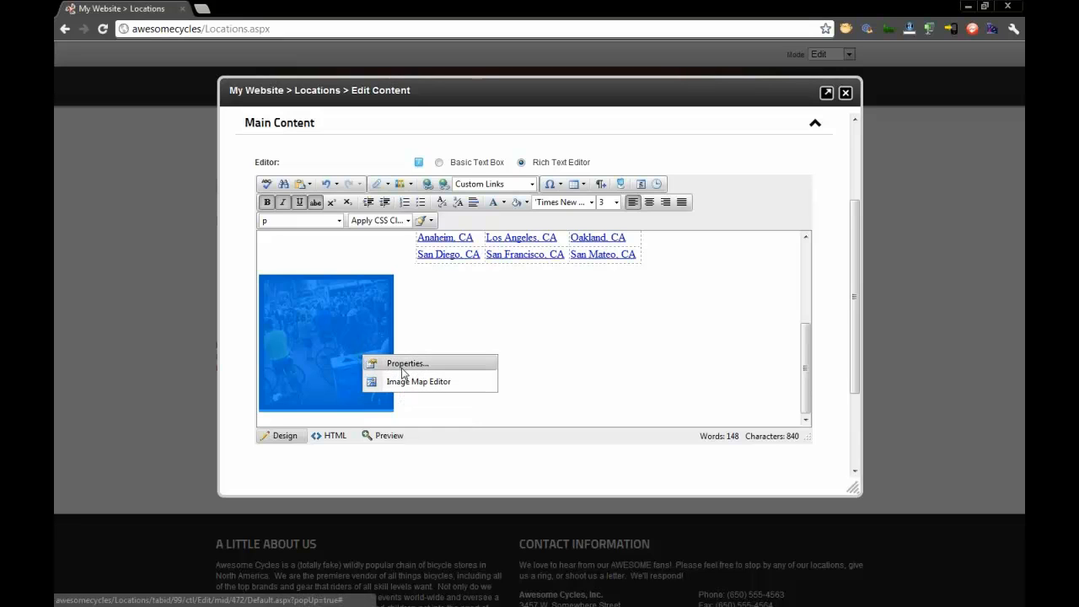
left_click(516, 332)
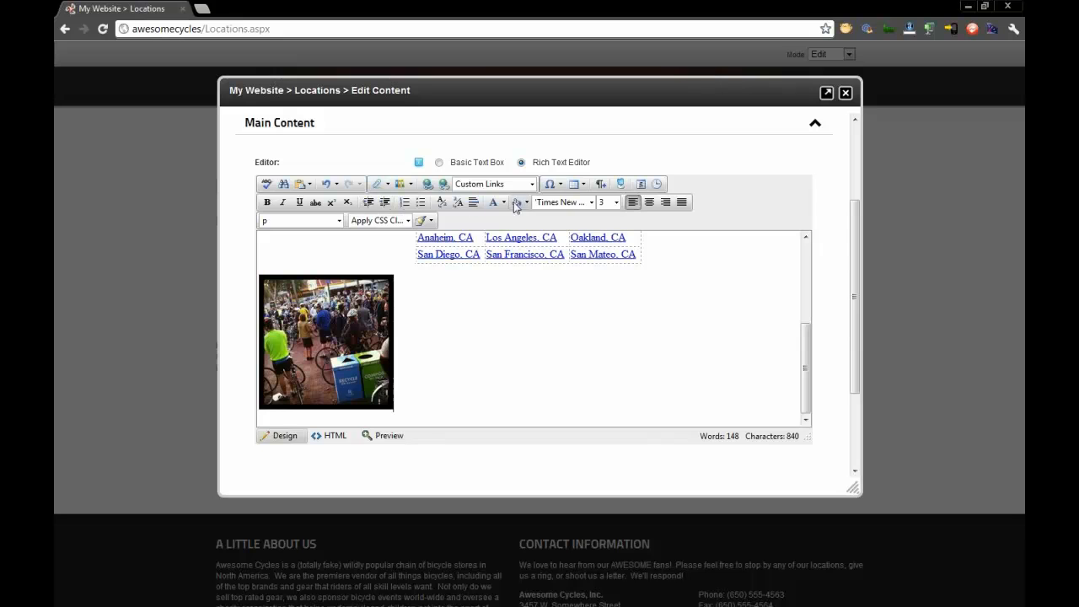
left_click(649, 202)
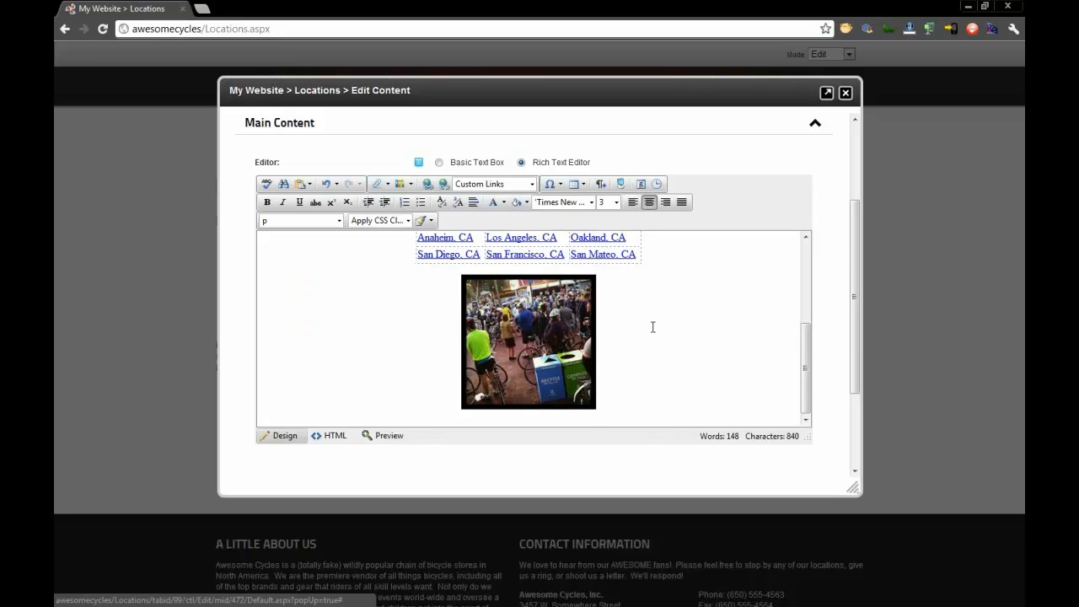
- Set the edited content to publish its changes on save, and save it
scroll(652, 327, "up", 3)
scroll(661, 321, "down", 3)
scroll(388, 401, "down", 3)
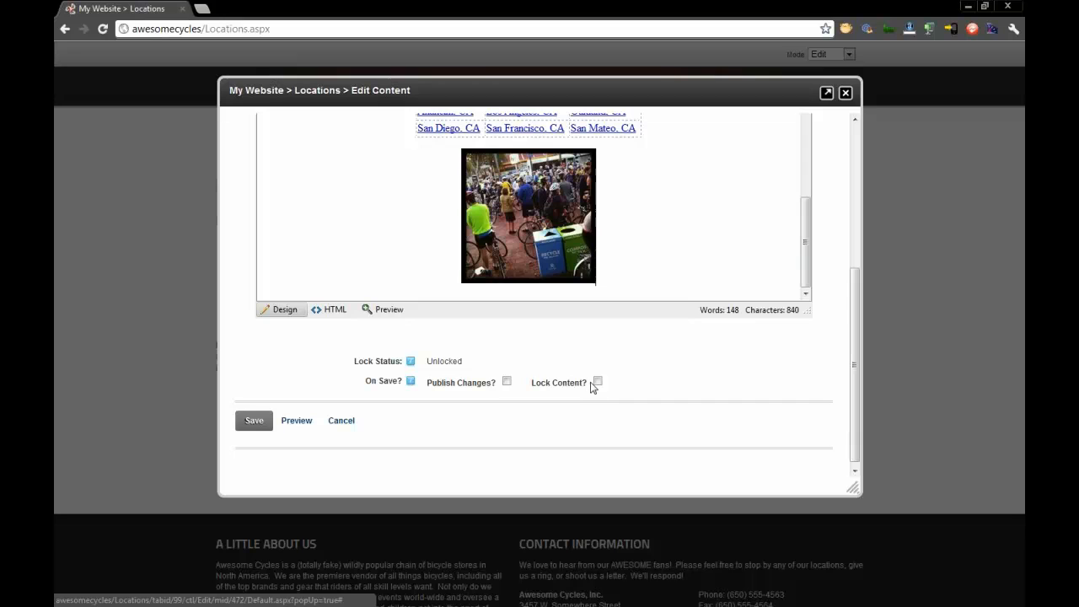
left_click(506, 382)
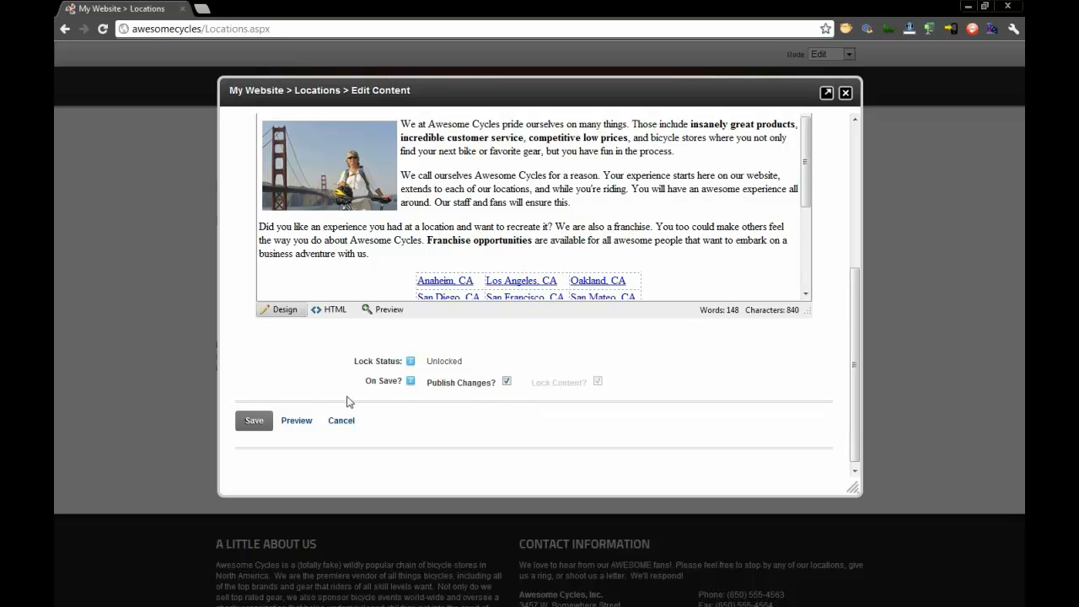
left_click(255, 421)
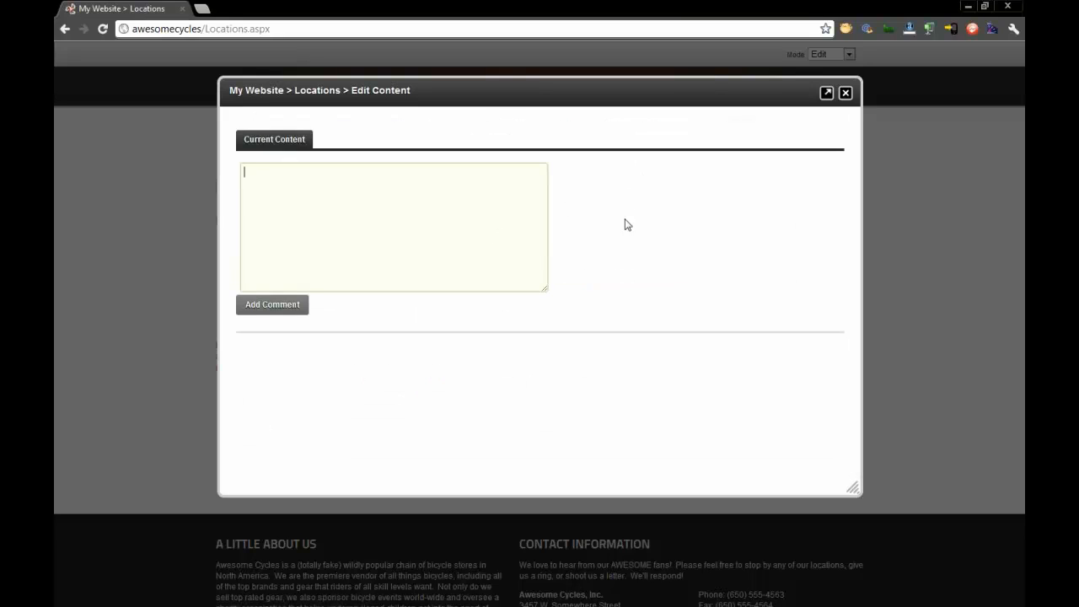
- Submit the Locations content with the comment "Highlighted the keywords and added an image as requested."
type("Highlighted th")
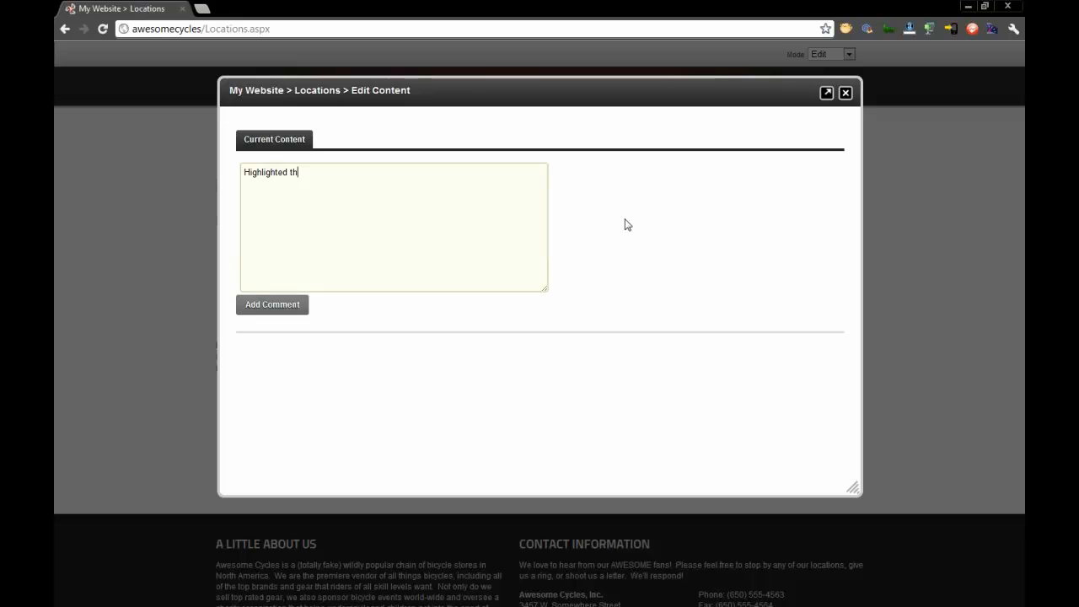
type("e keywords and")
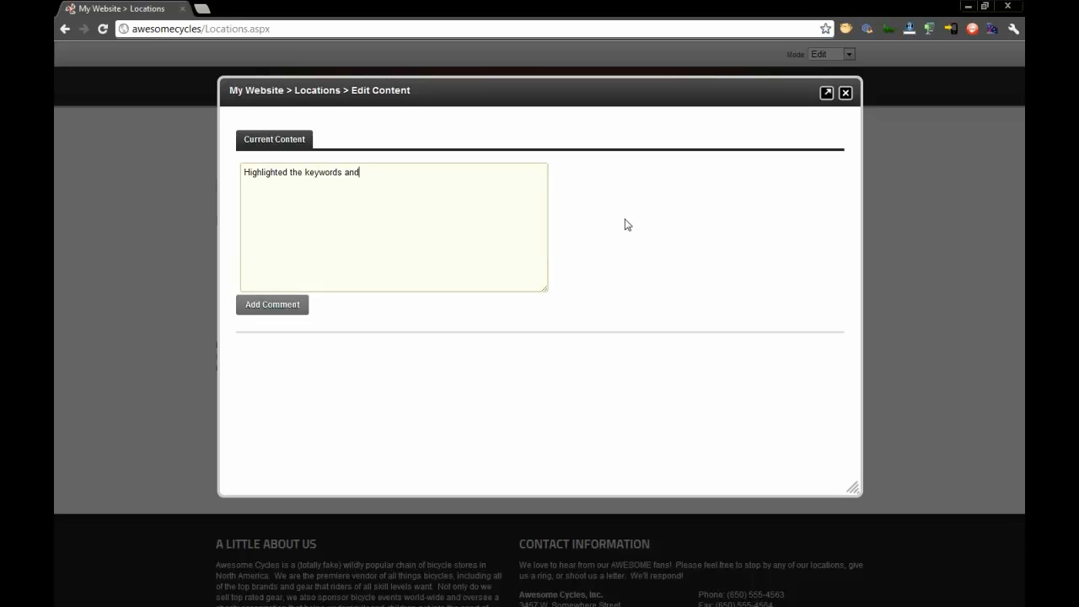
type(" added an image as requested.")
left_click(279, 306)
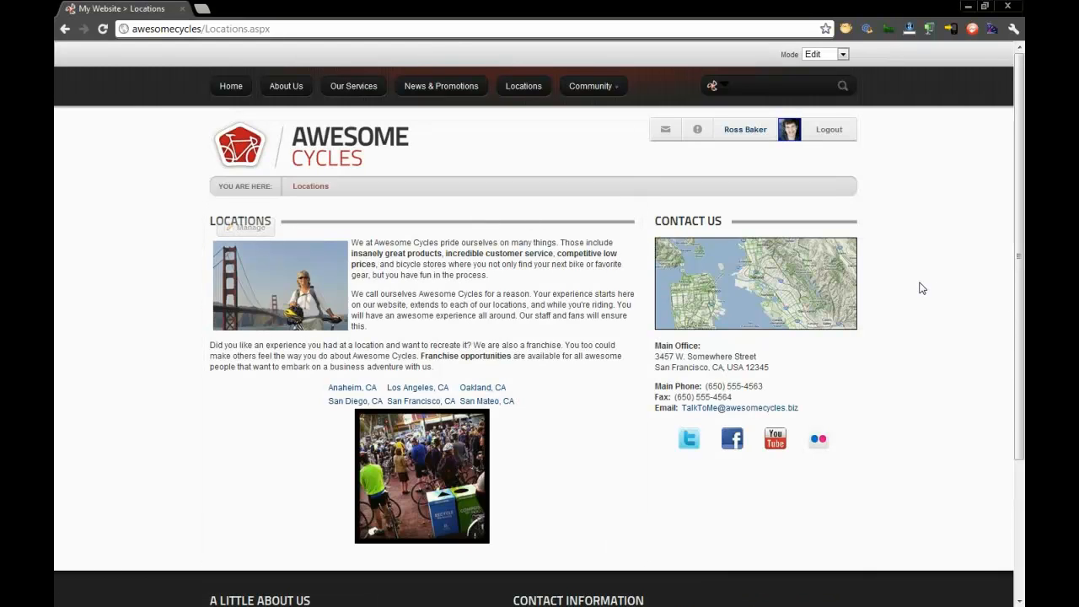
- Compare the edited Locations page with its published version by switching to View mode and back to Edit mode
scroll(921, 287, "down", 1)
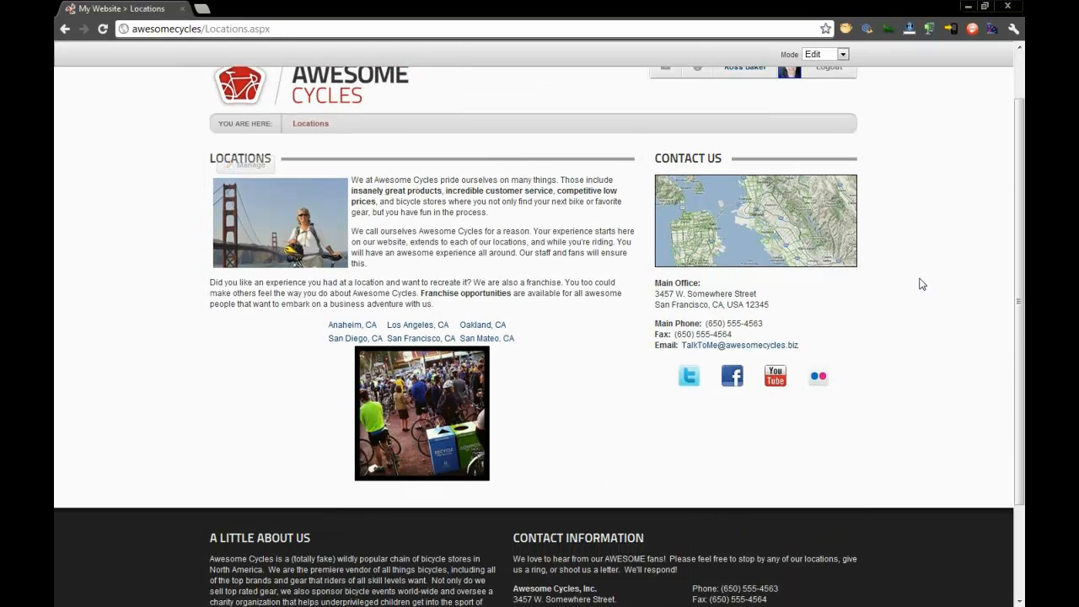
scroll(921, 284, "up", 1)
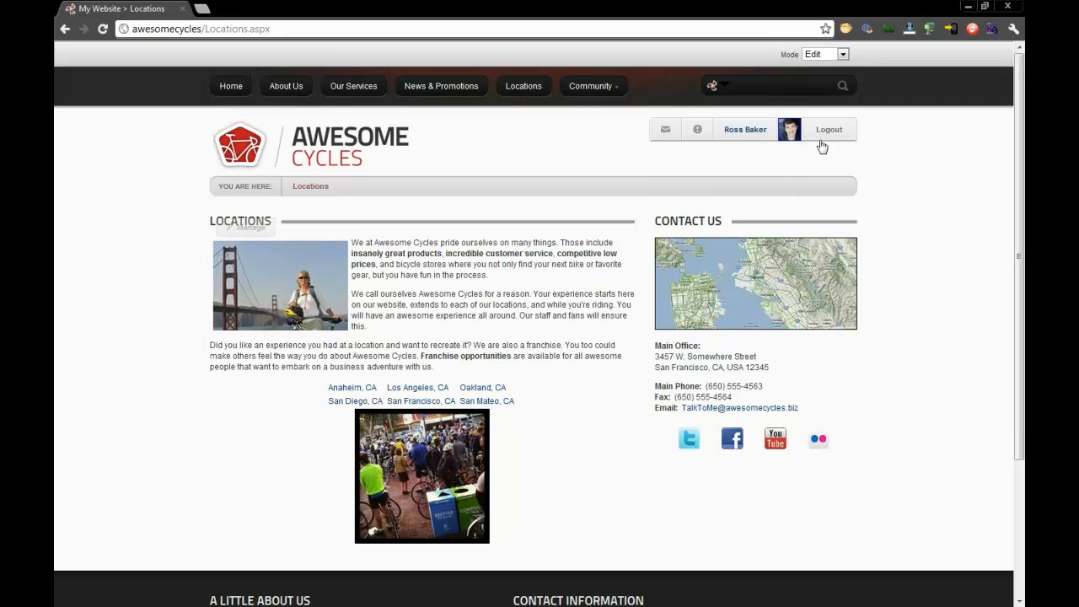
left_click(822, 56)
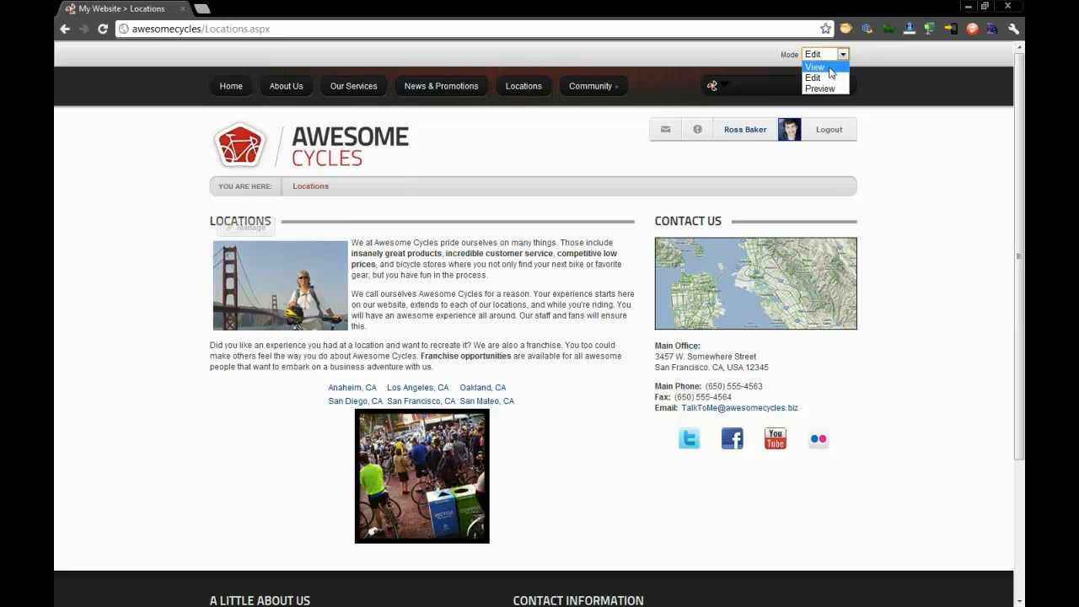
left_click(829, 67)
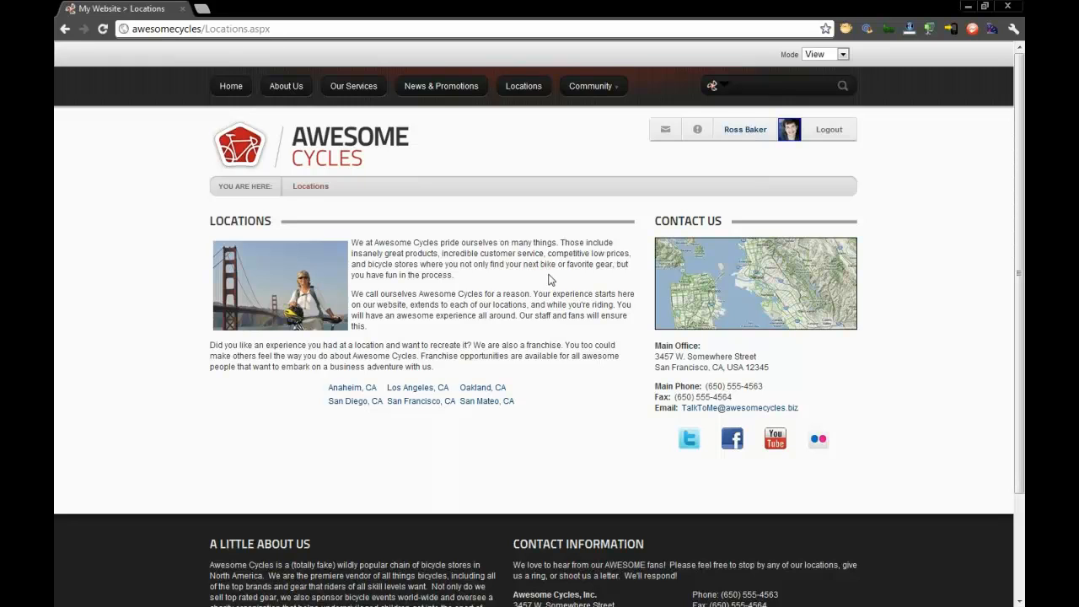
left_click(835, 54)
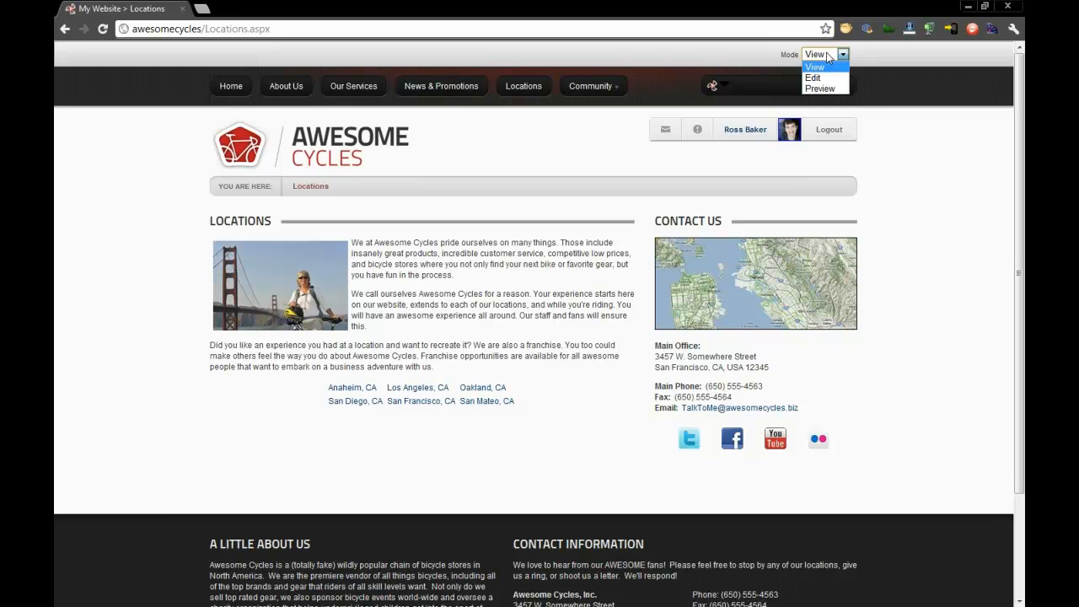
left_click(826, 73)
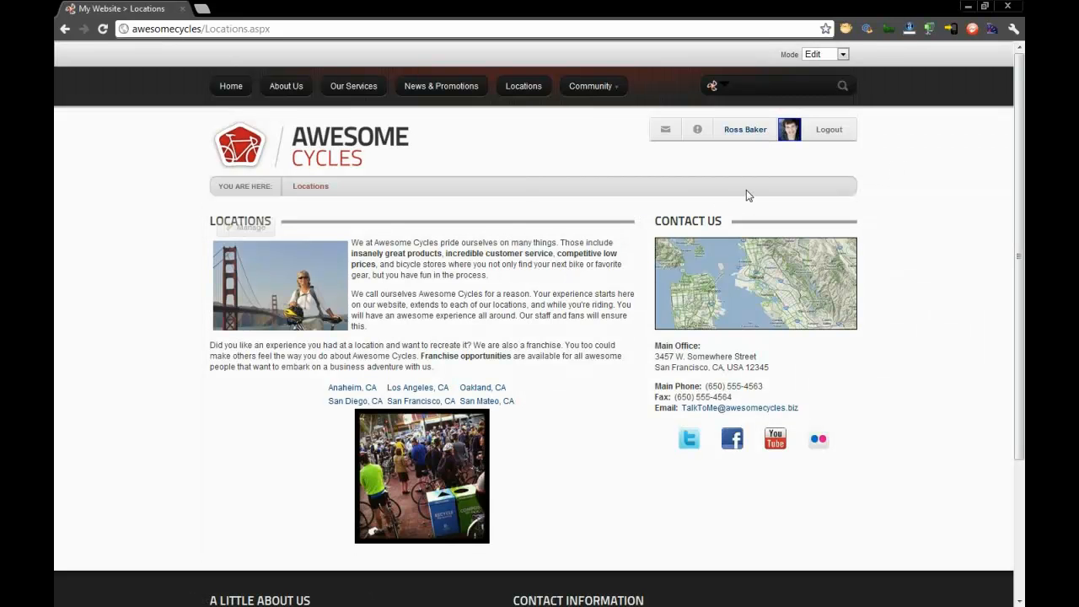
- Log out and log back in with the marketing reviewer's username and password
left_click(830, 130)
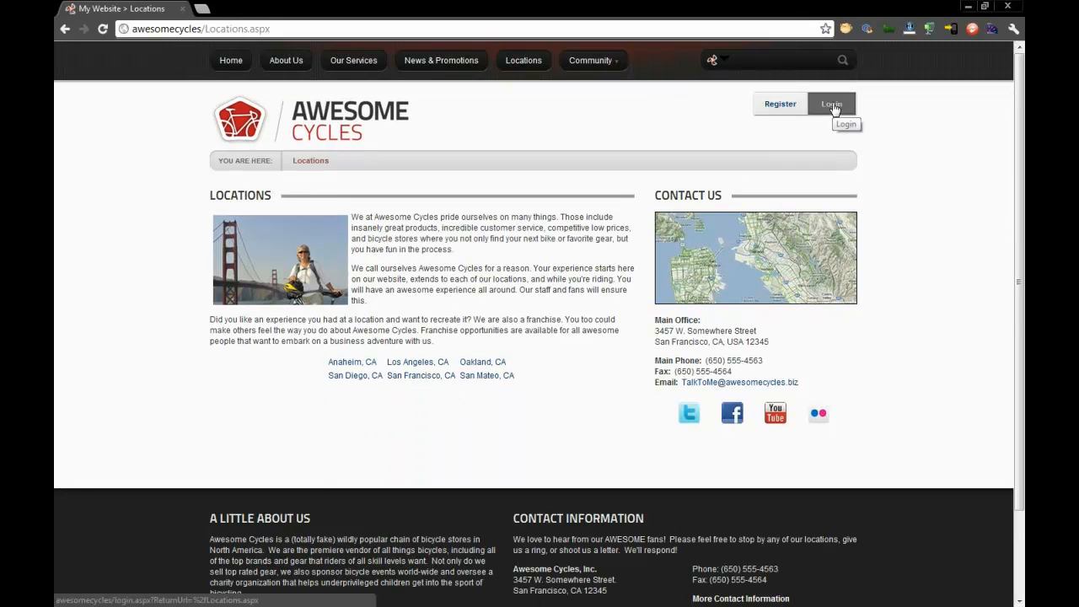
left_click(832, 108)
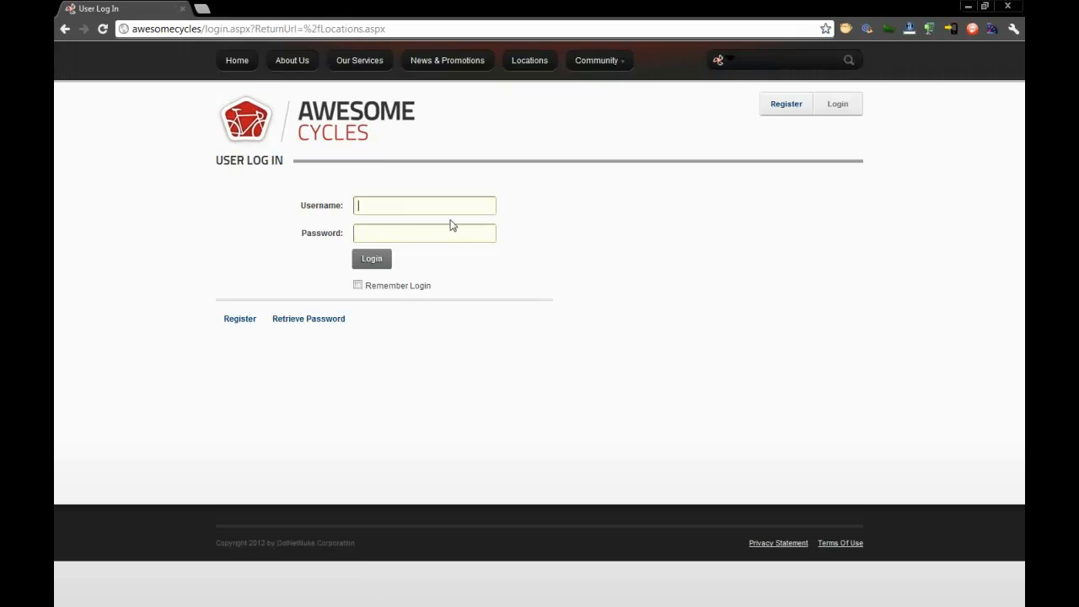
type("jsmith")
key("Return")
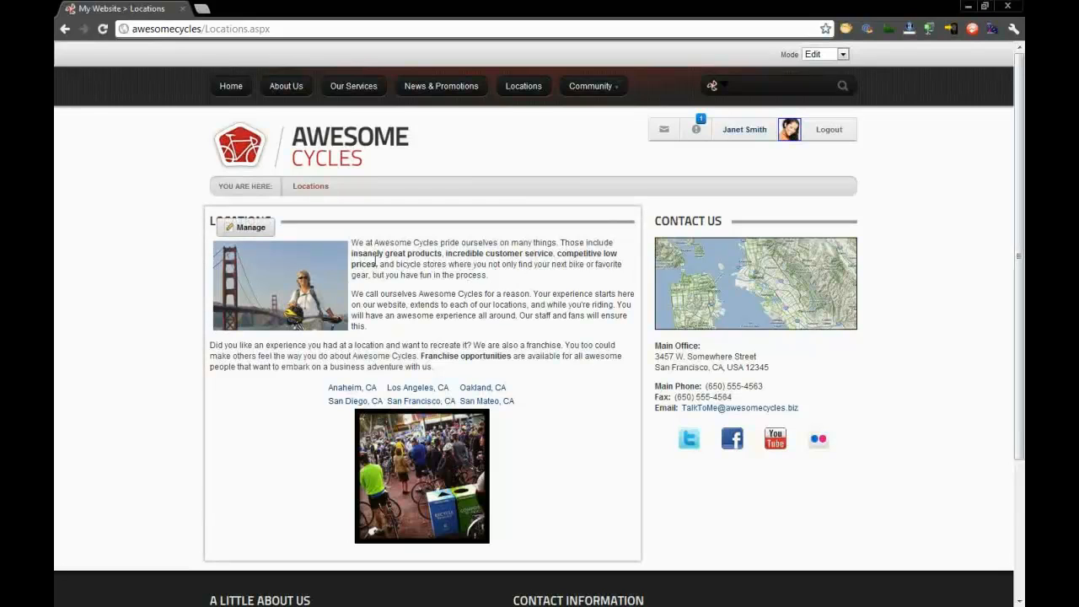
- Read the reviewer's Content Submission Notification for the Locations content and return to the Locations page
left_click(254, 231)
left_click(698, 131)
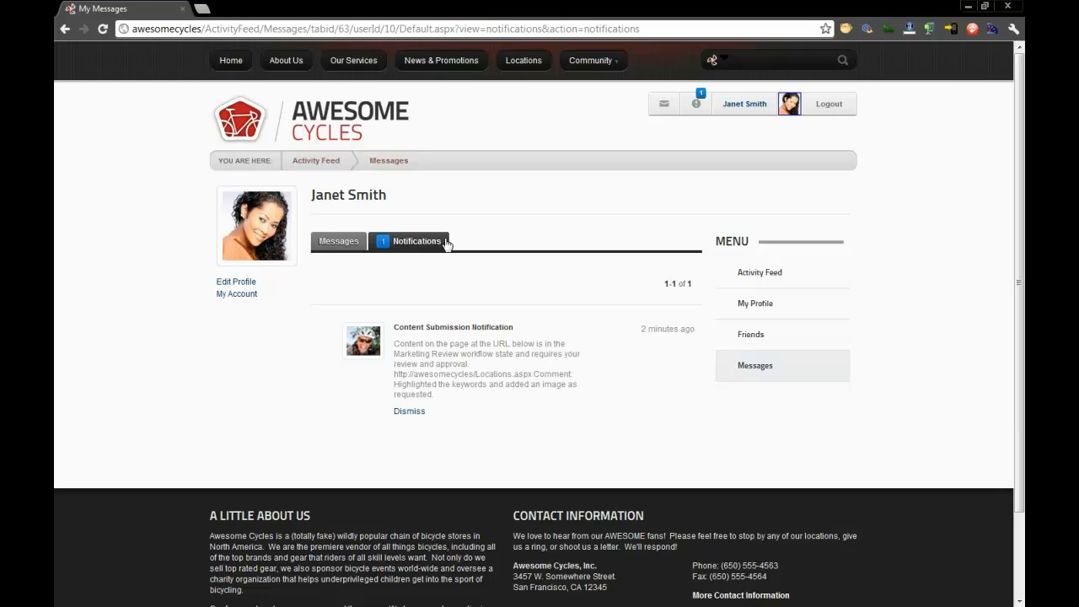
left_click(523, 60)
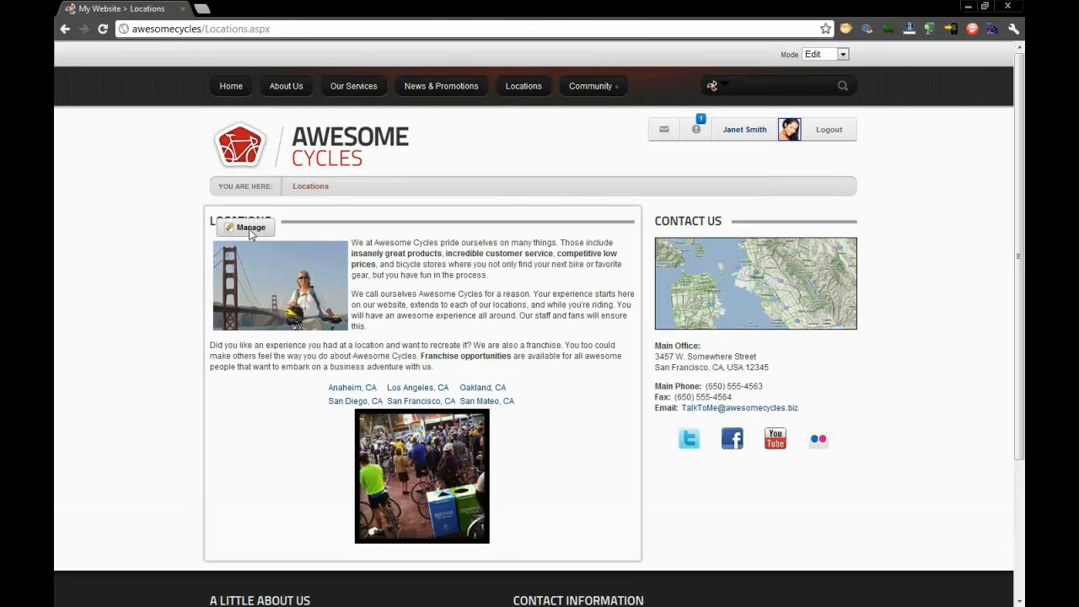
- Review the My Work list of content requiring review from the Locations content, and close it
mouse_move(248, 228)
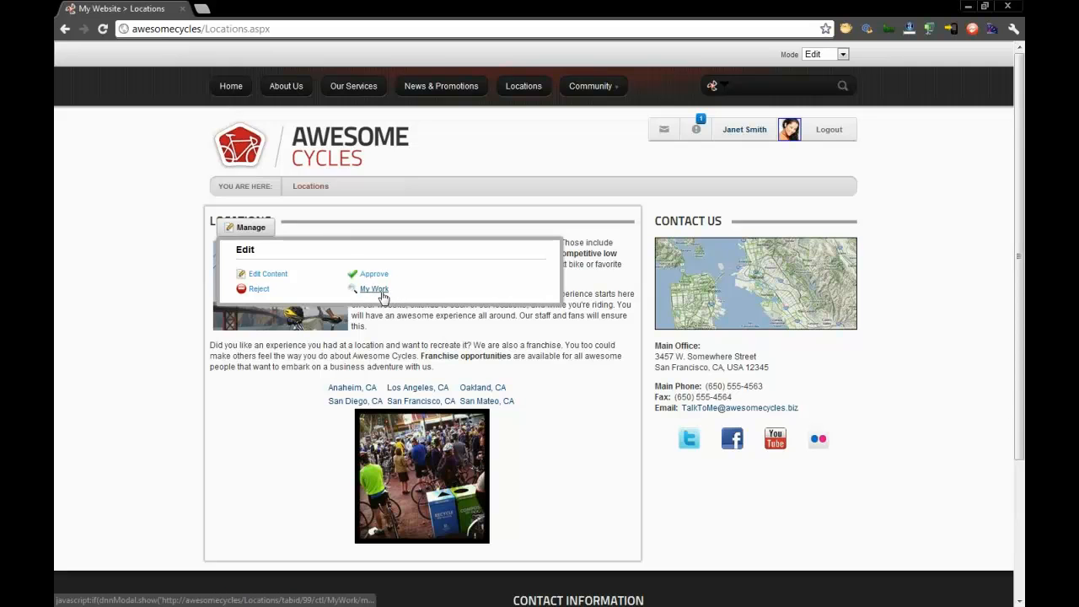
left_click(382, 291)
left_click_drag(532, 149, 527, 108)
left_click_drag(529, 104, 531, 103)
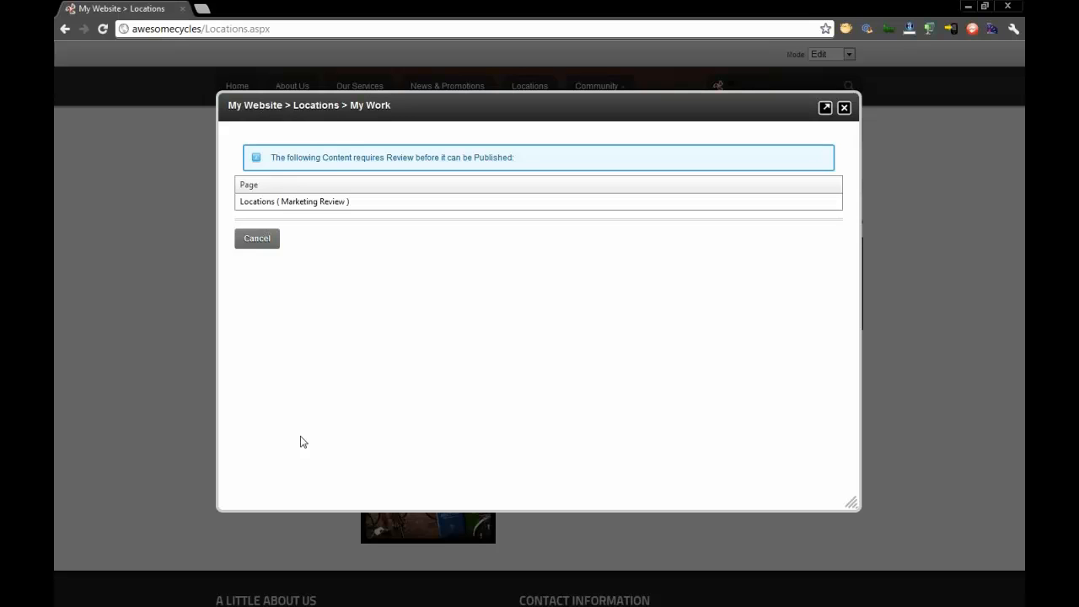
left_click(843, 108)
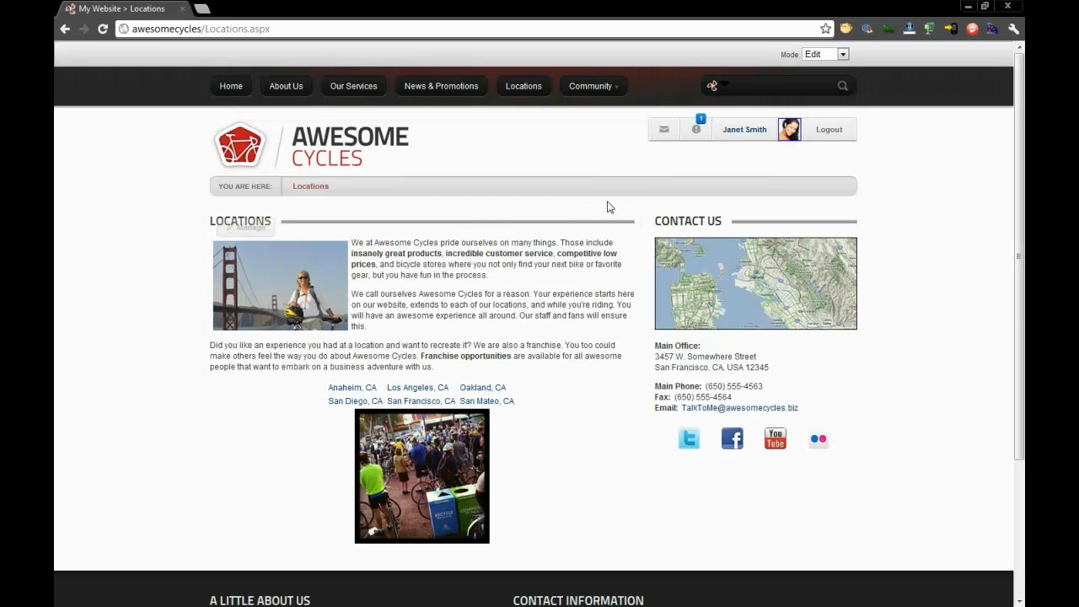
- Approve the Locations content in the workflow with the comment "Looks great!"
mouse_move(250, 228)
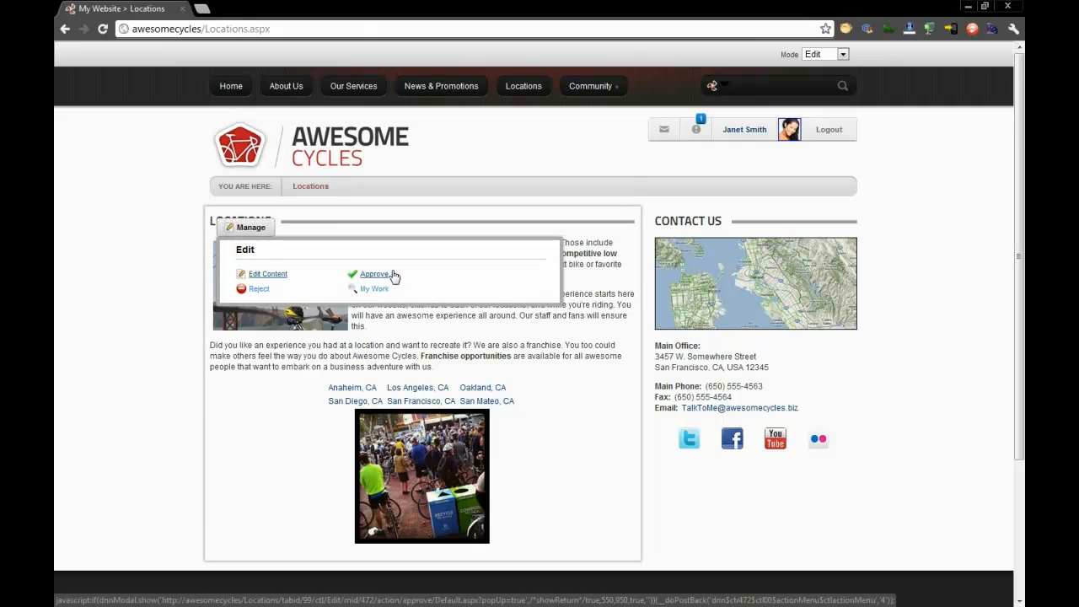
left_click(391, 276)
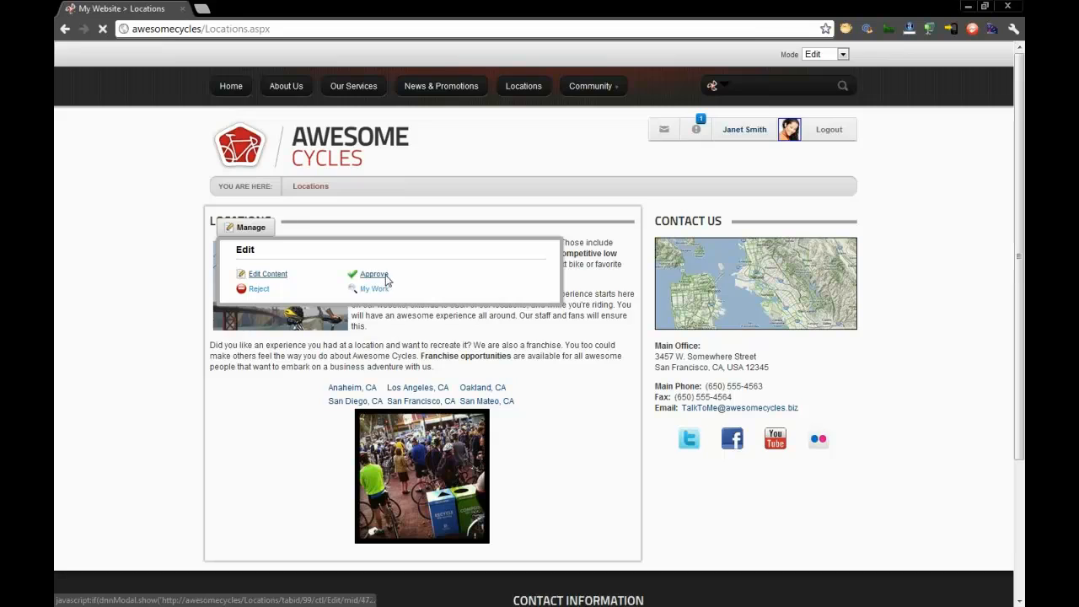
type("L")
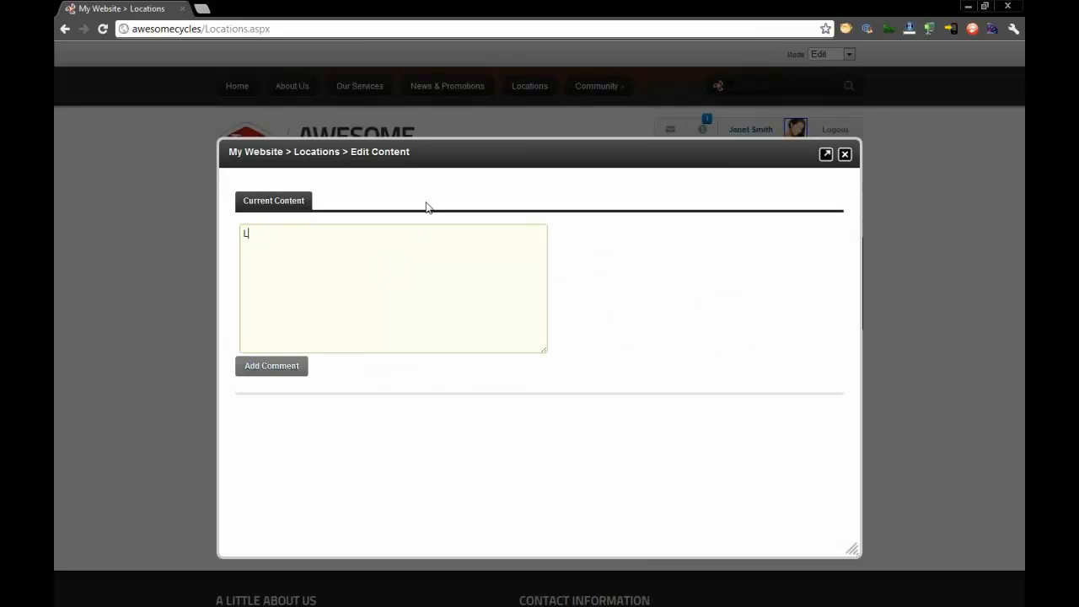
type("ooks great!")
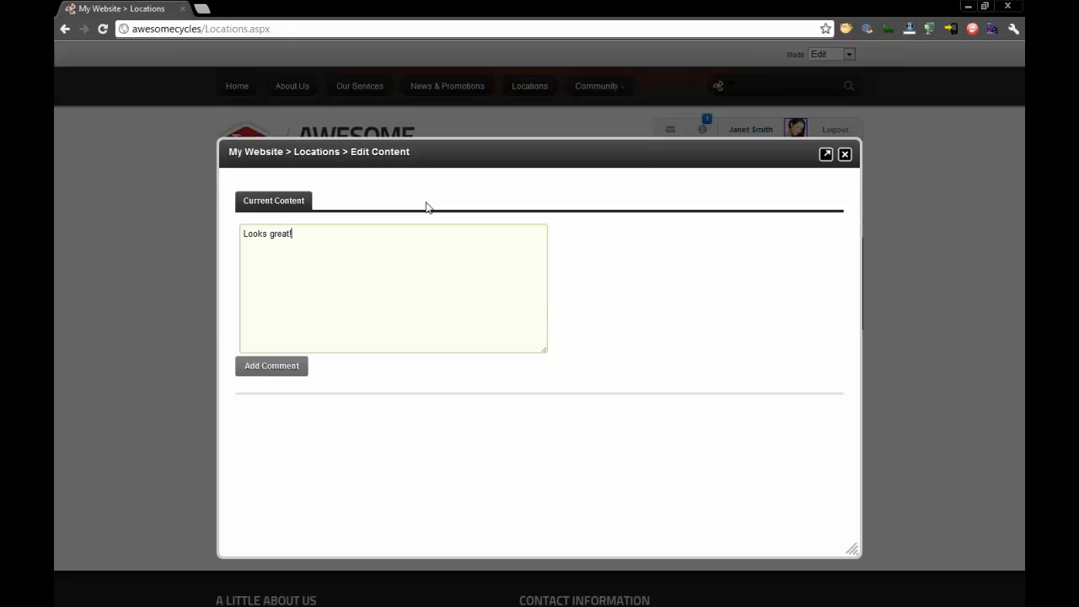
left_click(269, 378)
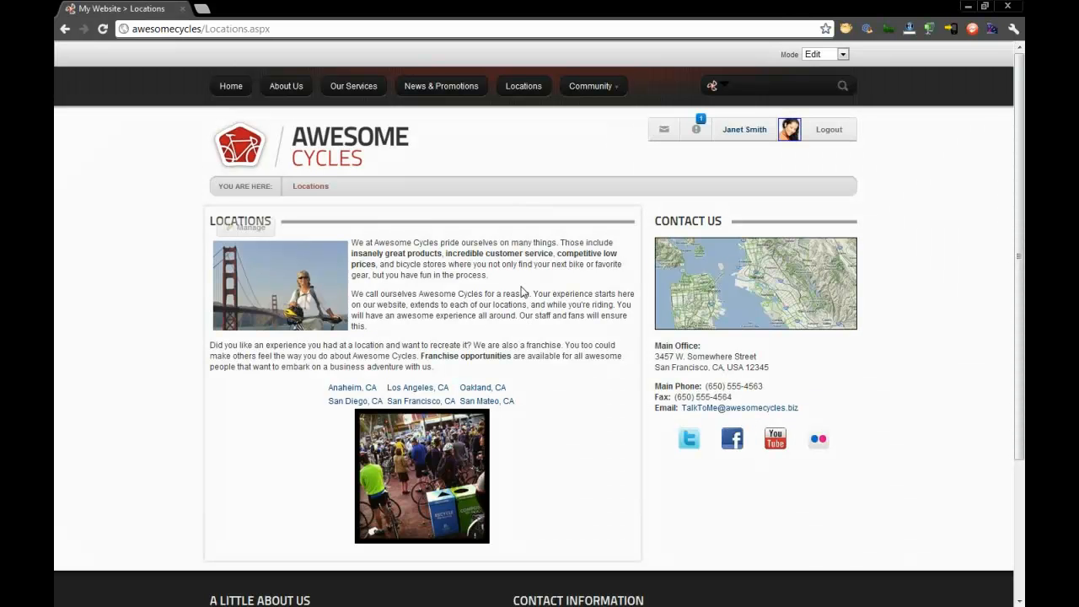
- Compare the approved Locations page in View and Edit modes, and recheck the reviewer's notifications
left_click(810, 55)
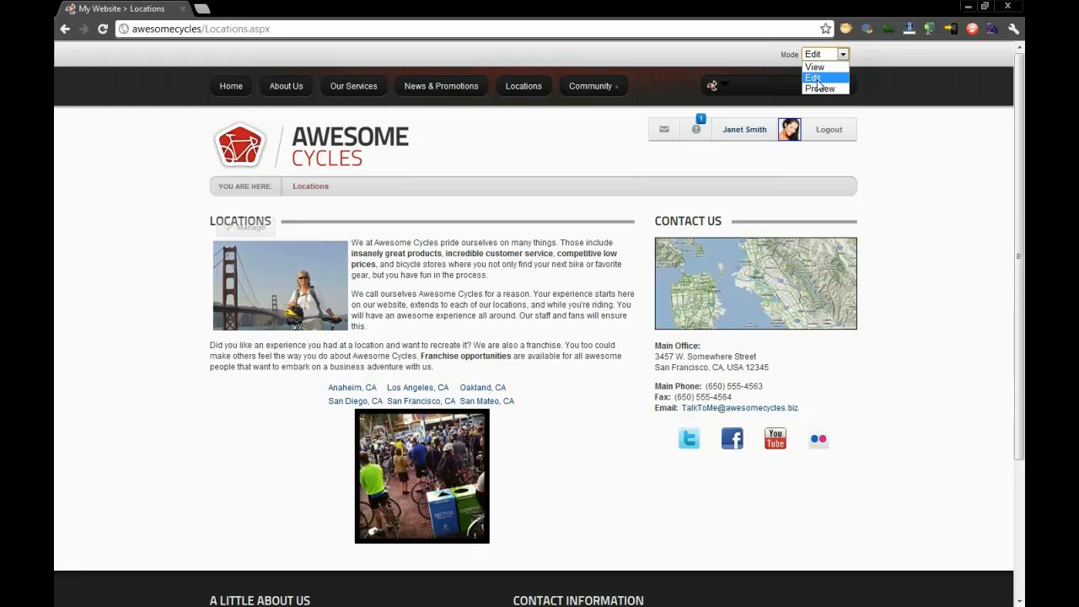
left_click(814, 67)
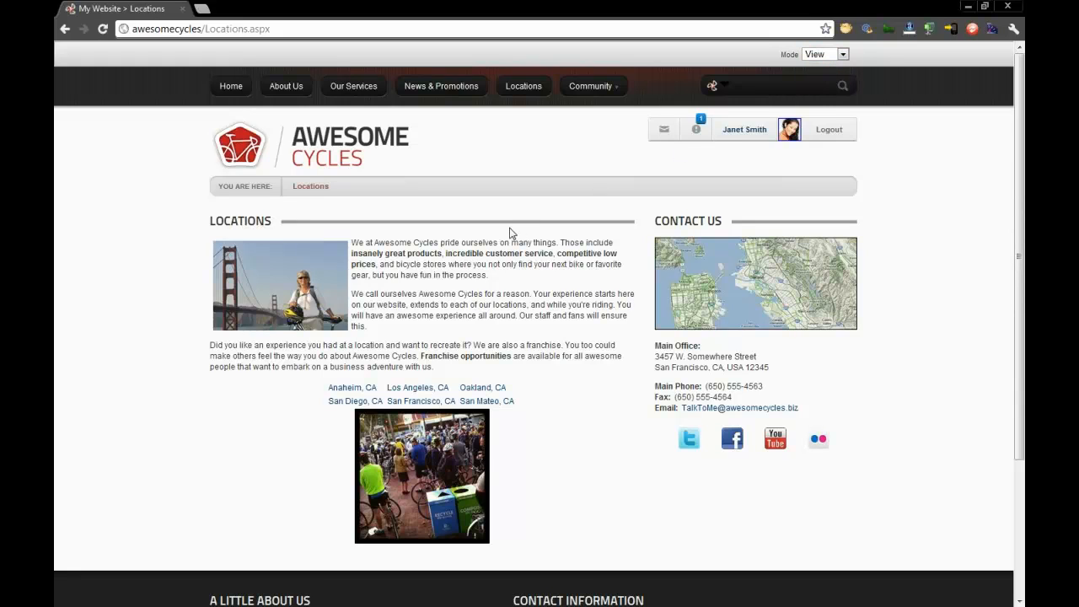
left_click(840, 56)
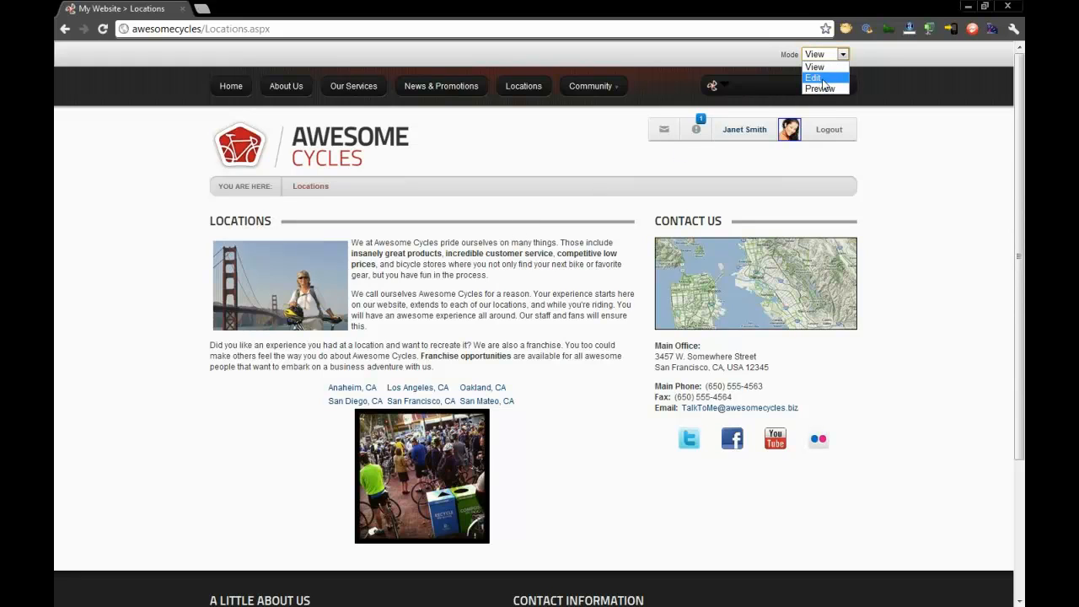
left_click(822, 79)
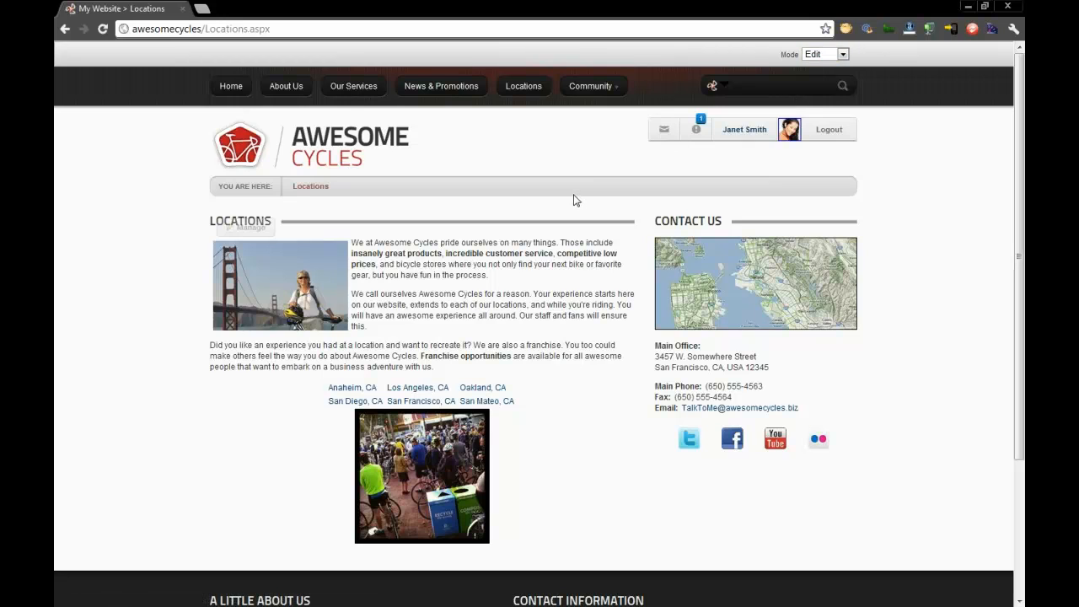
left_click(695, 130)
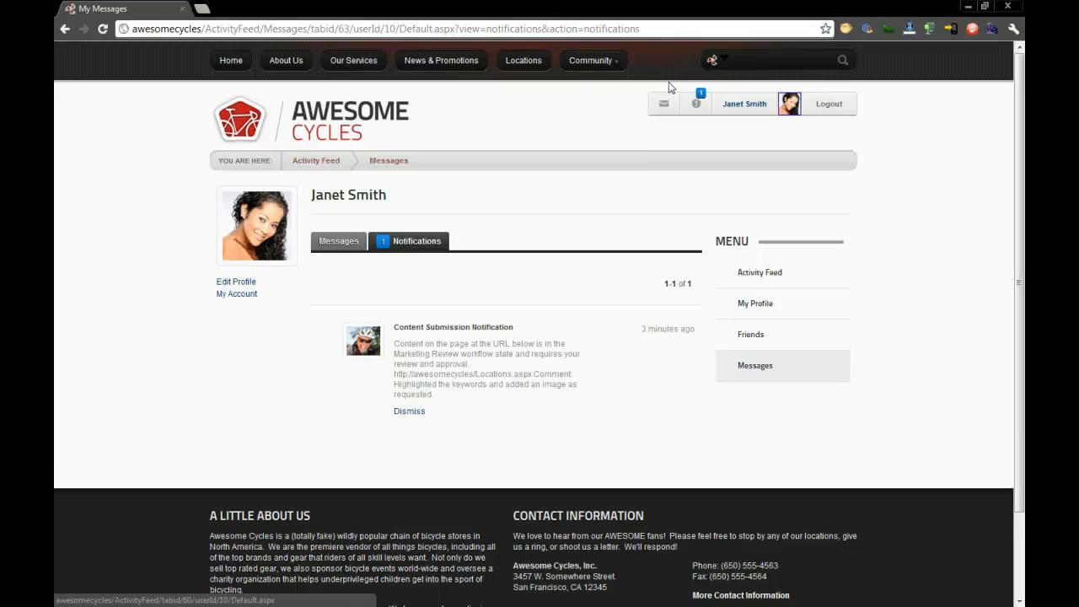
- Log out of the reviewer account and log in as host with the account password
left_click(828, 104)
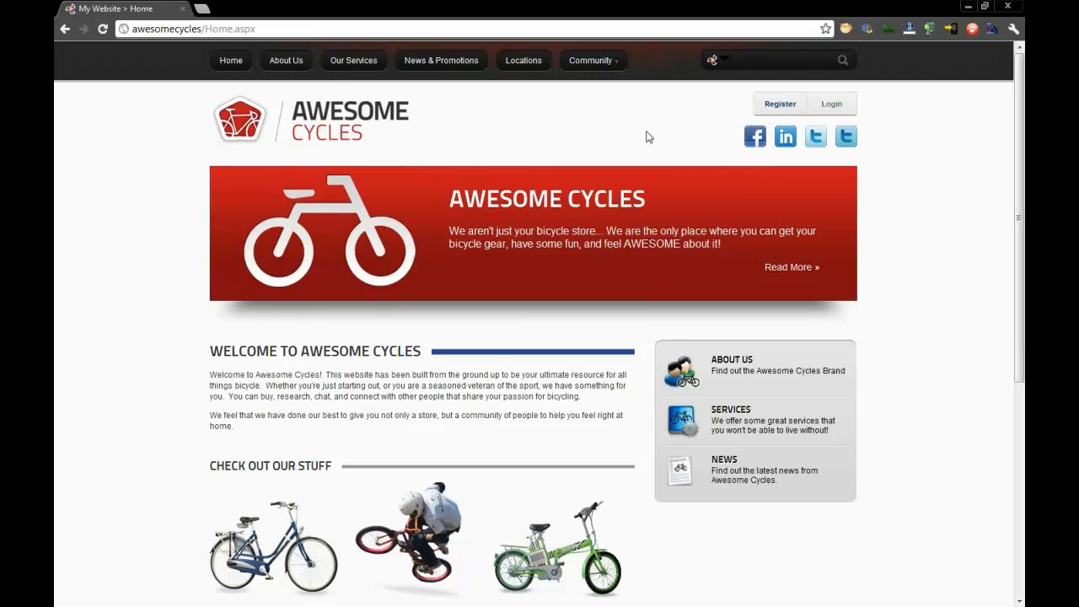
left_click(831, 103)
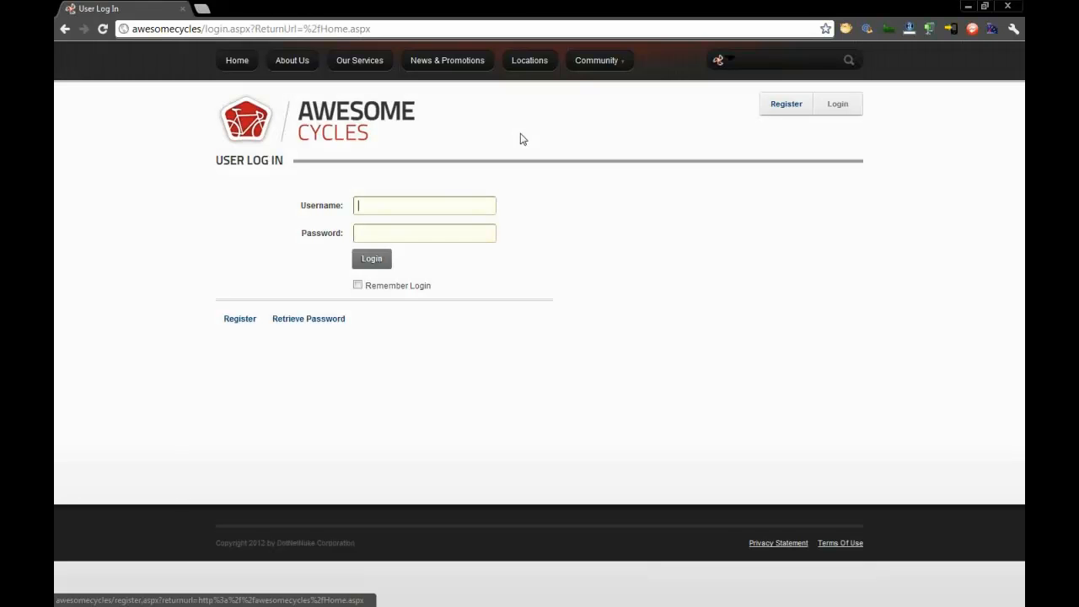
type("host")
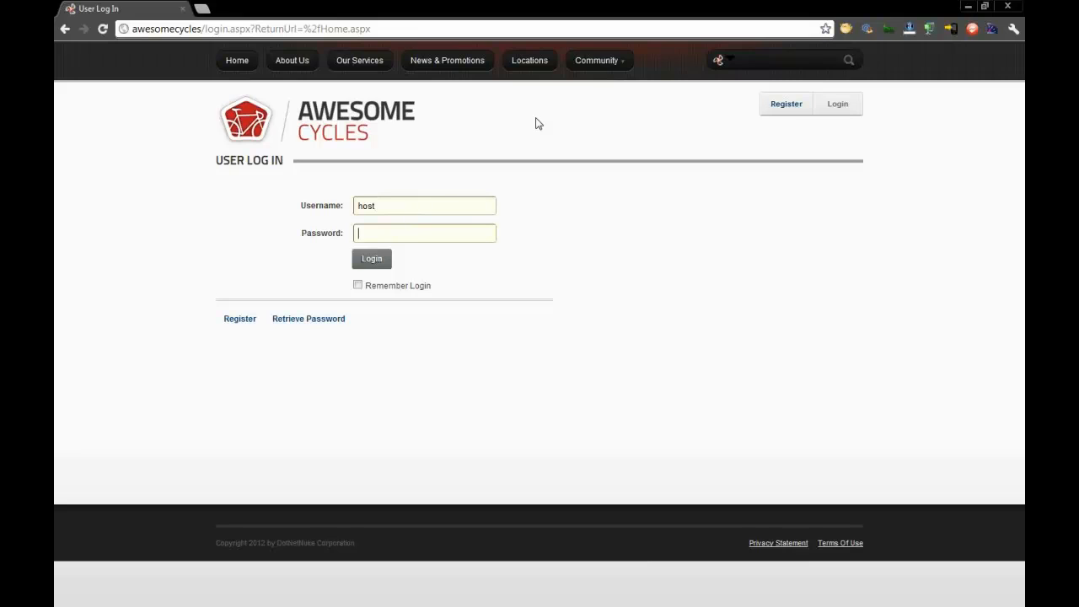
key("Return")
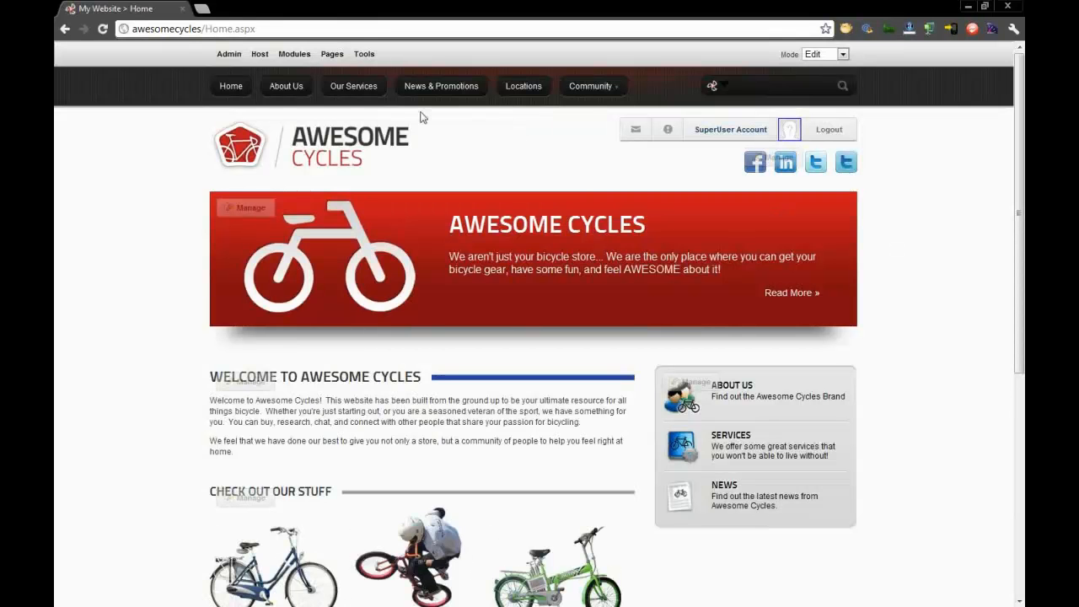
- Open the Add Site form from the host-level Site Management page
left_click(259, 54)
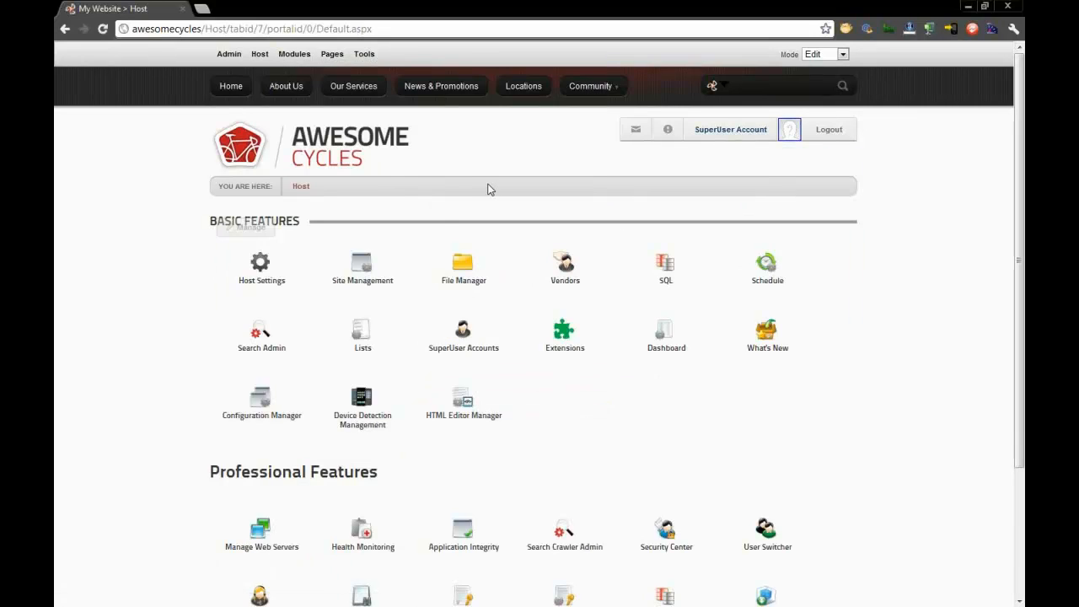
left_click_drag(364, 278, 365, 285)
left_click(365, 285)
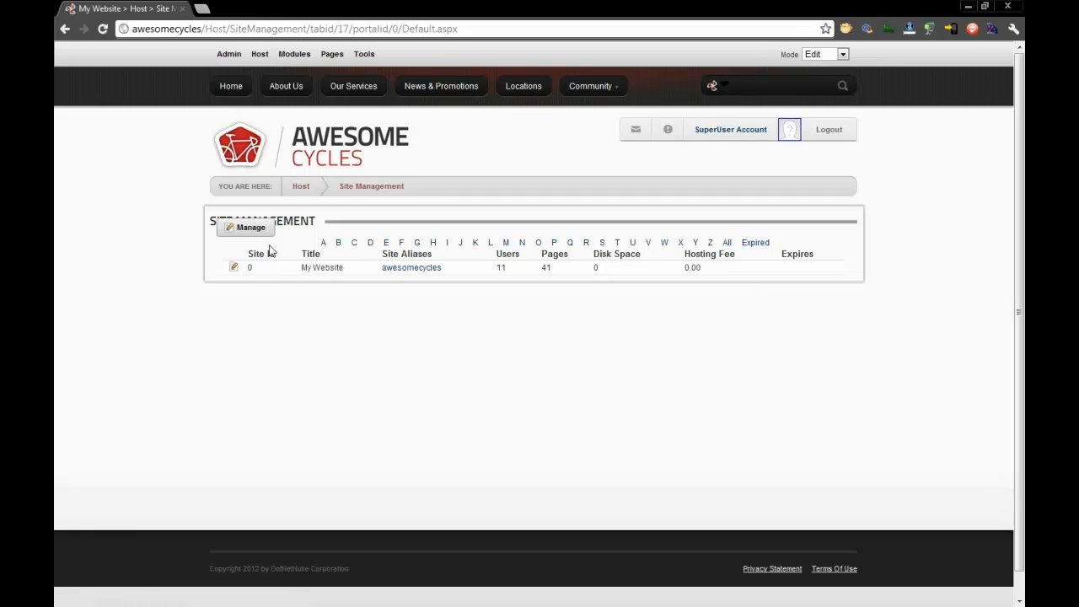
mouse_move(262, 236)
left_click(266, 276)
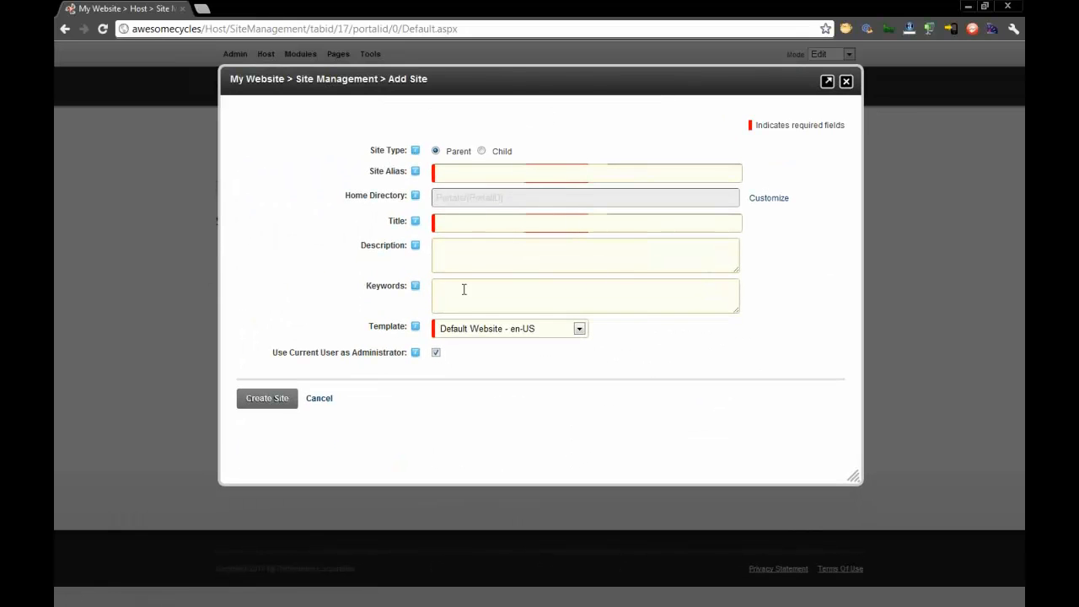
- Set the new site's type to Child and its site alias to awesomecycles/mobile
left_click(481, 151)
left_click(520, 172)
type("mobile")
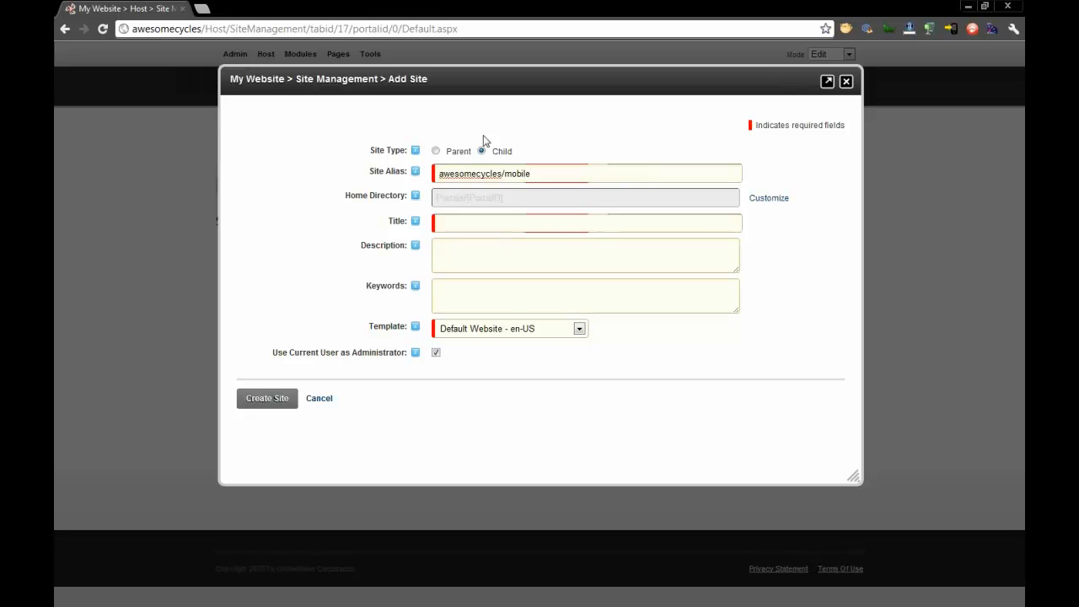
- Title the child site Awesome Cycles Mobile Site, choose the Mobile Website - en-US template, and create the site
left_click(497, 224)
type("Awesome Cycles Mobile Site")
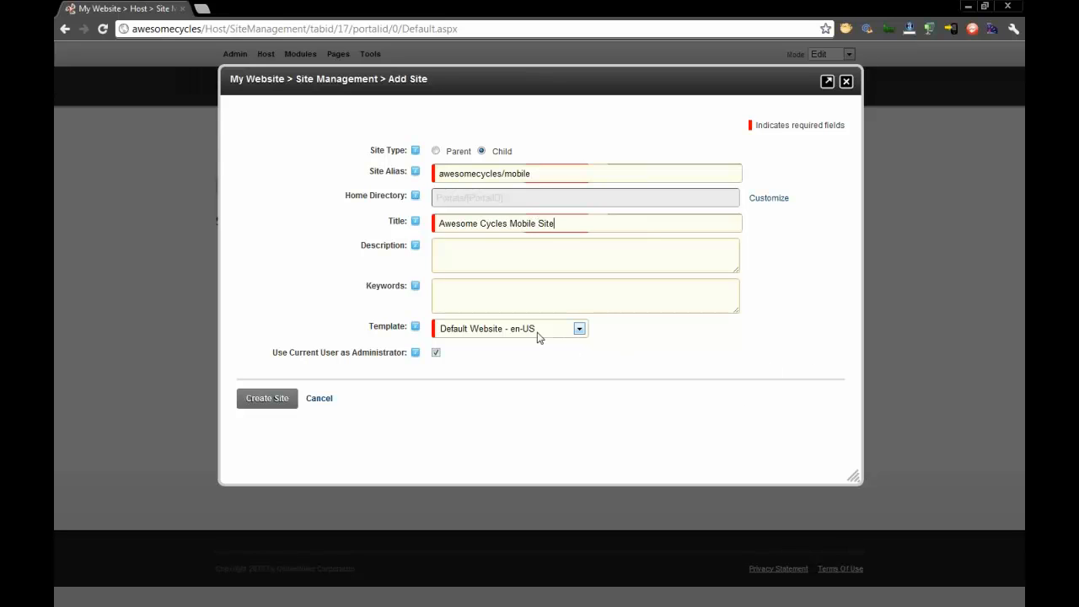
left_click(457, 332)
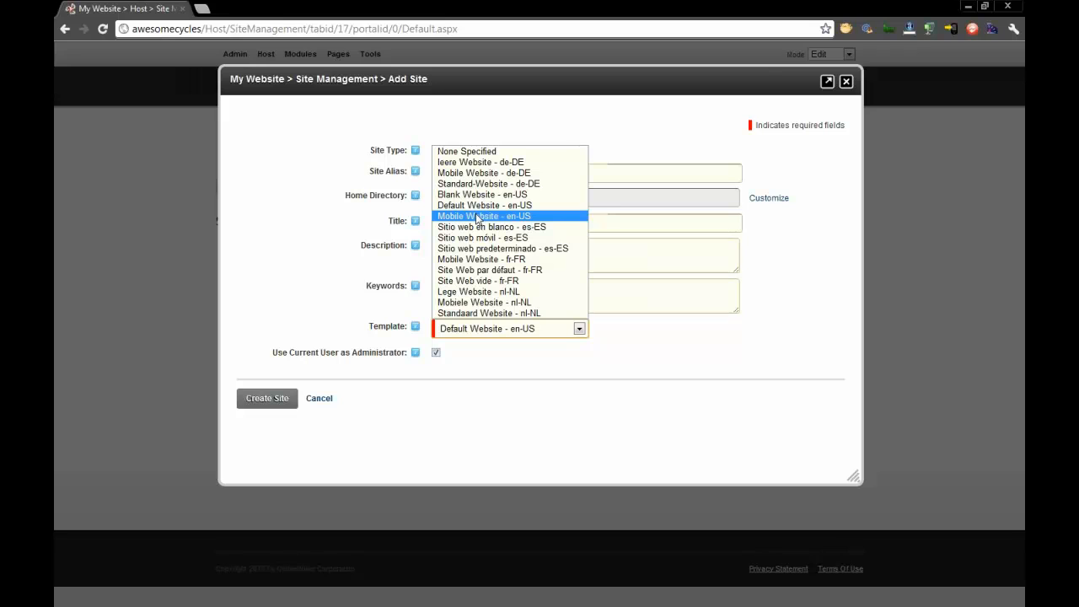
left_click(485, 221)
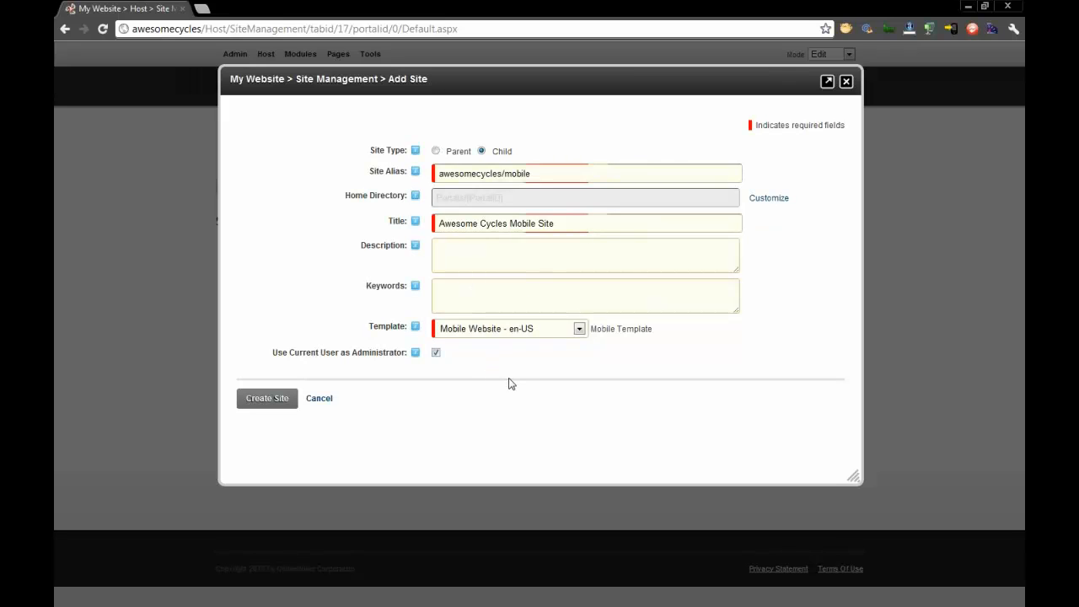
left_click(277, 399)
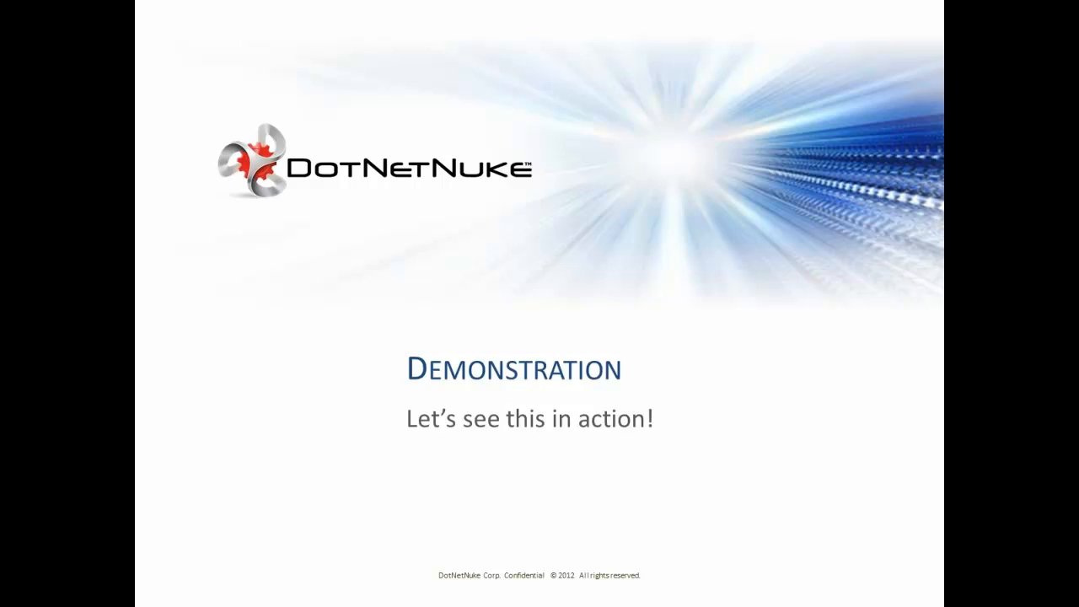
- Bring the new mobile site's home page into view in its own browser window, and enlarge and reposition that window on the desktop
right_click(485, 106)
left_click(557, 272)
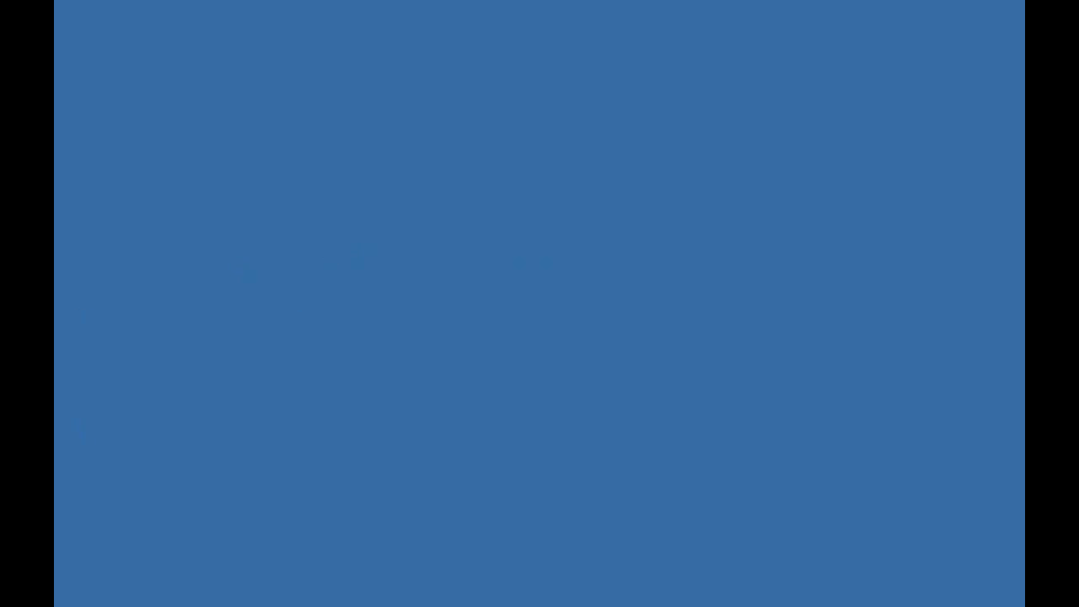
left_click_drag(0, 57, 474, 56)
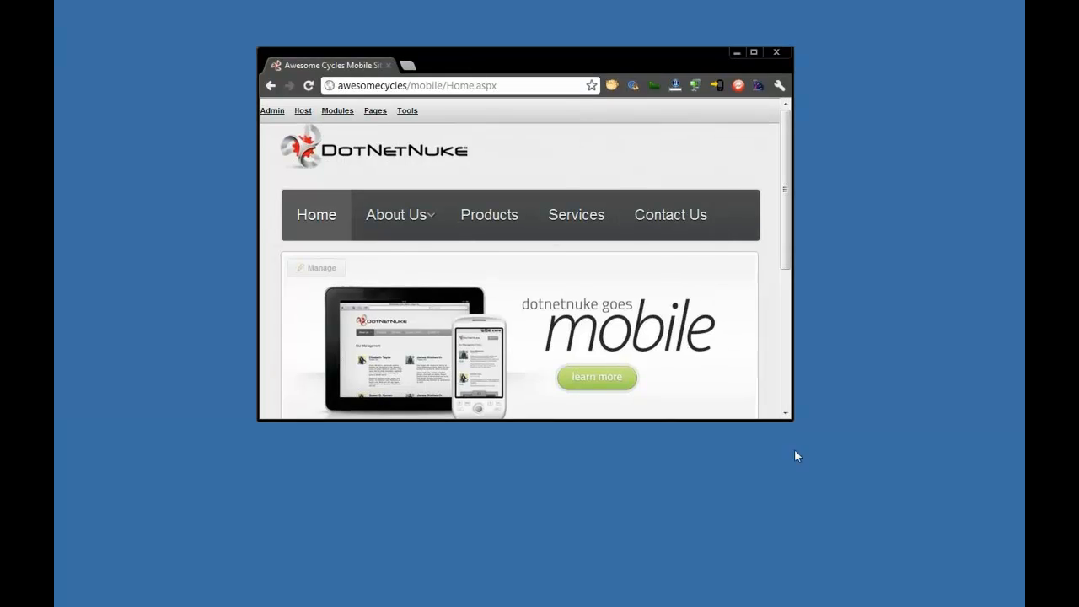
left_click_drag(795, 424, 844, 535)
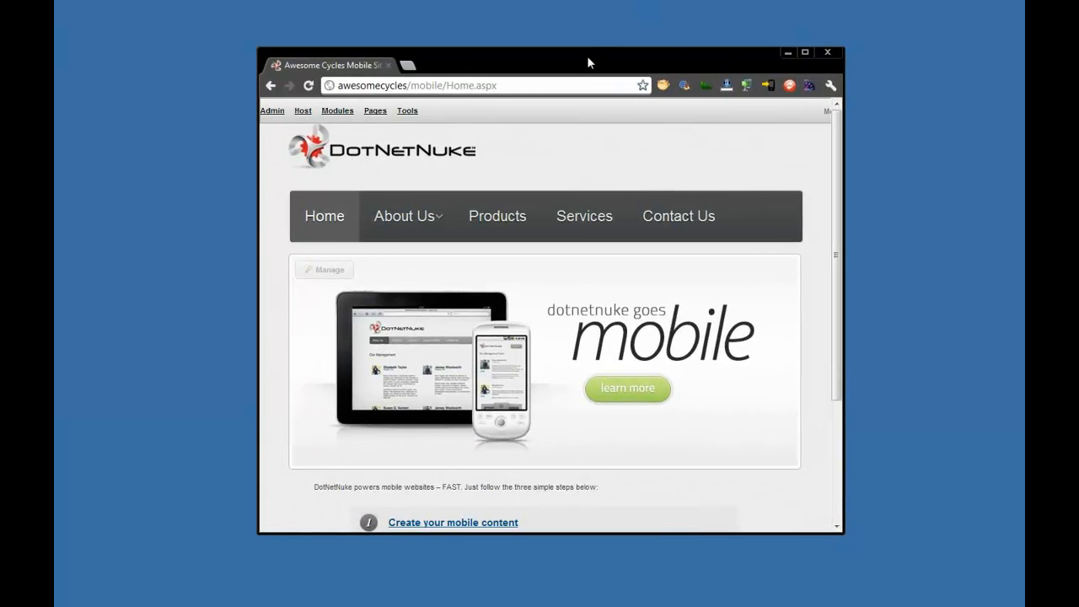
left_click_drag(587, 55, 569, 21)
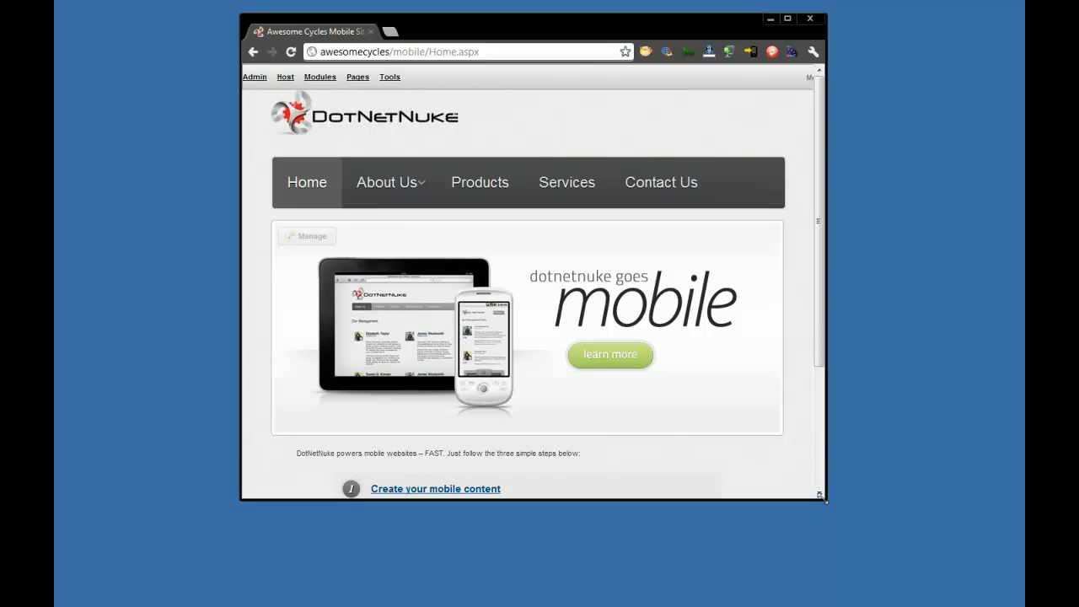
- Narrow the browser window to phone width, reposition it on the desktop, and open the mobile site's Products page from its collapsed menu
left_click_drag(822, 497, 495, 510)
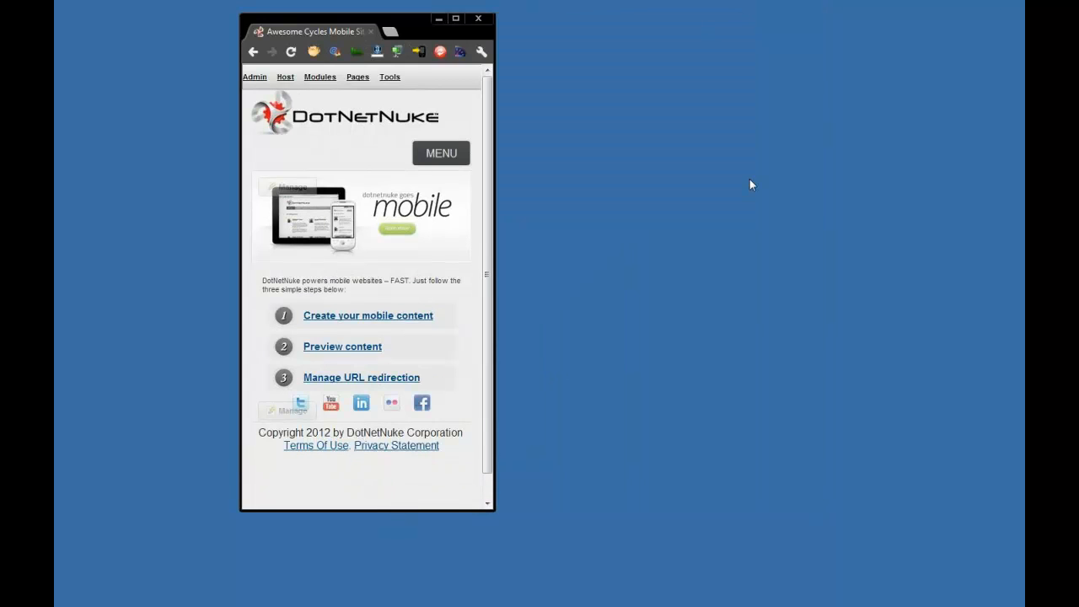
left_click_drag(413, 30, 546, 54)
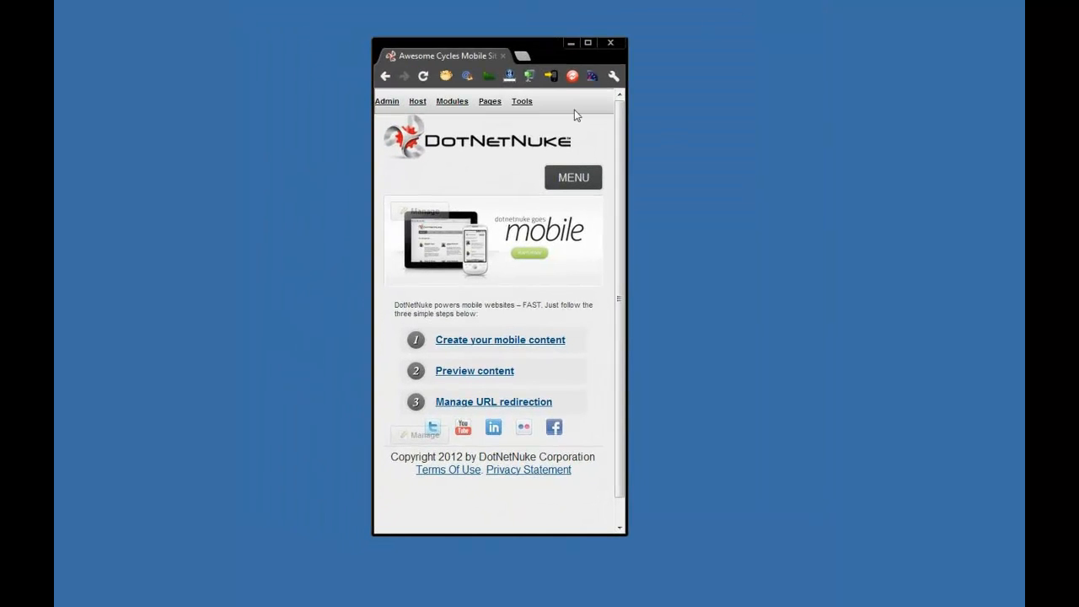
left_click(574, 179)
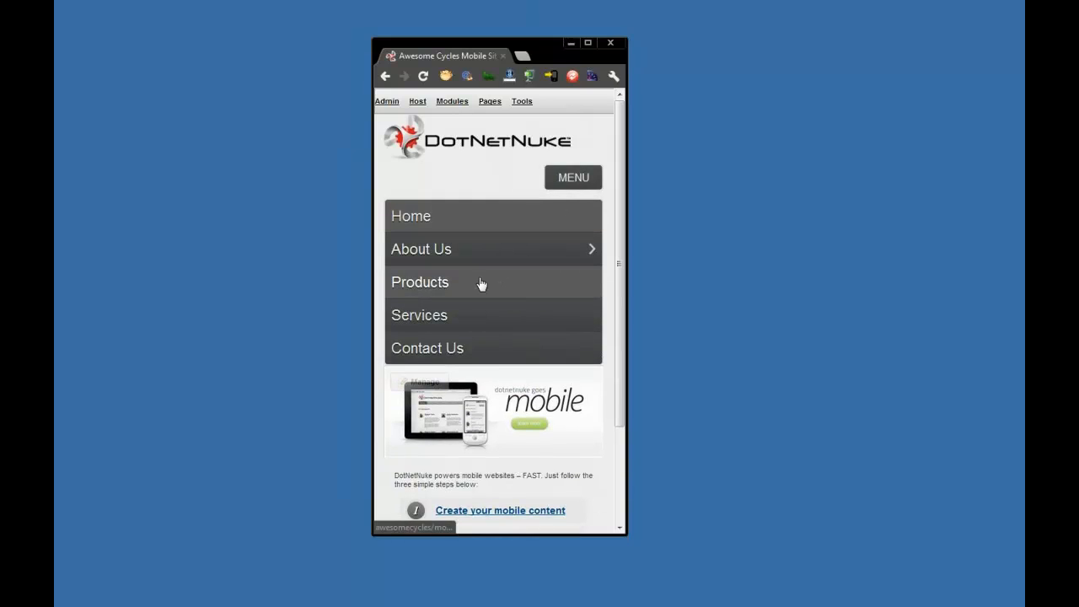
left_click(482, 282)
- Browse the mobile site through its collapsed menu: open About Us, return to Home, and open About Us again
left_click(566, 181)
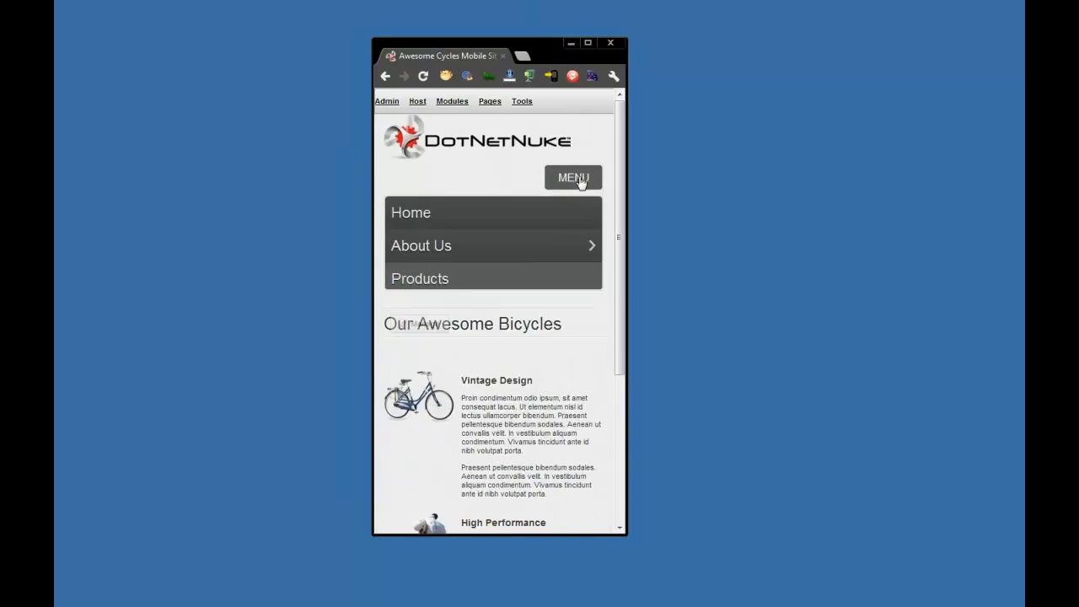
left_click(405, 255)
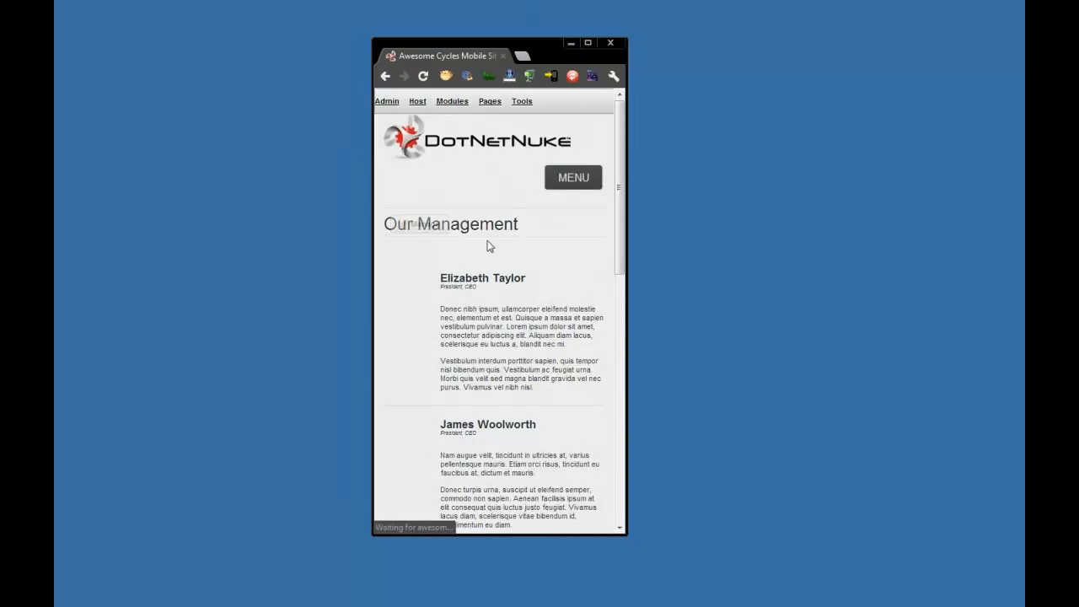
left_click(576, 183)
left_click(553, 227)
left_click(559, 181)
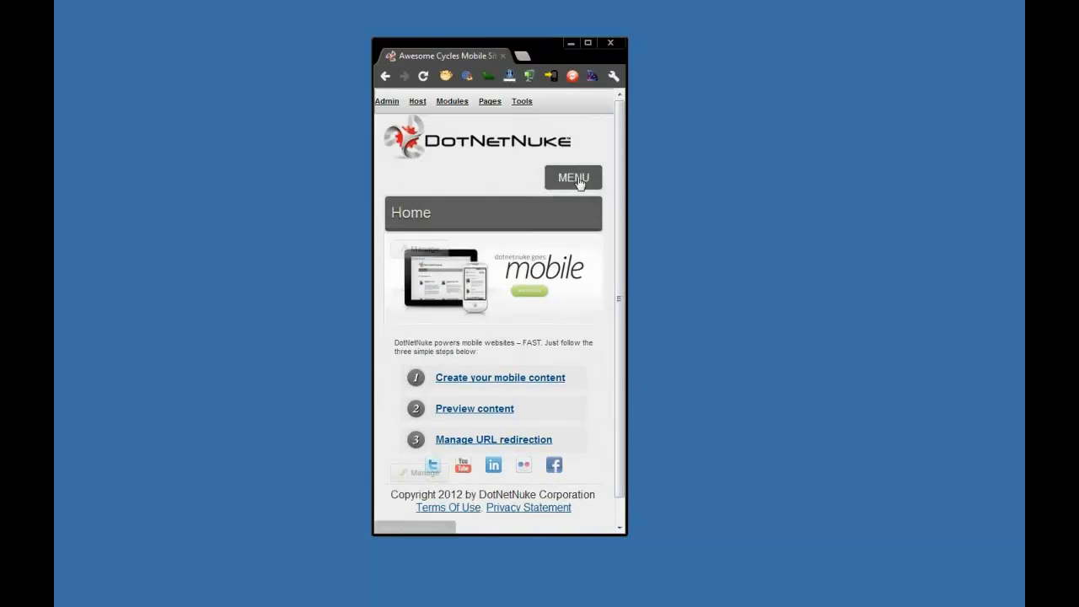
left_click(455, 257)
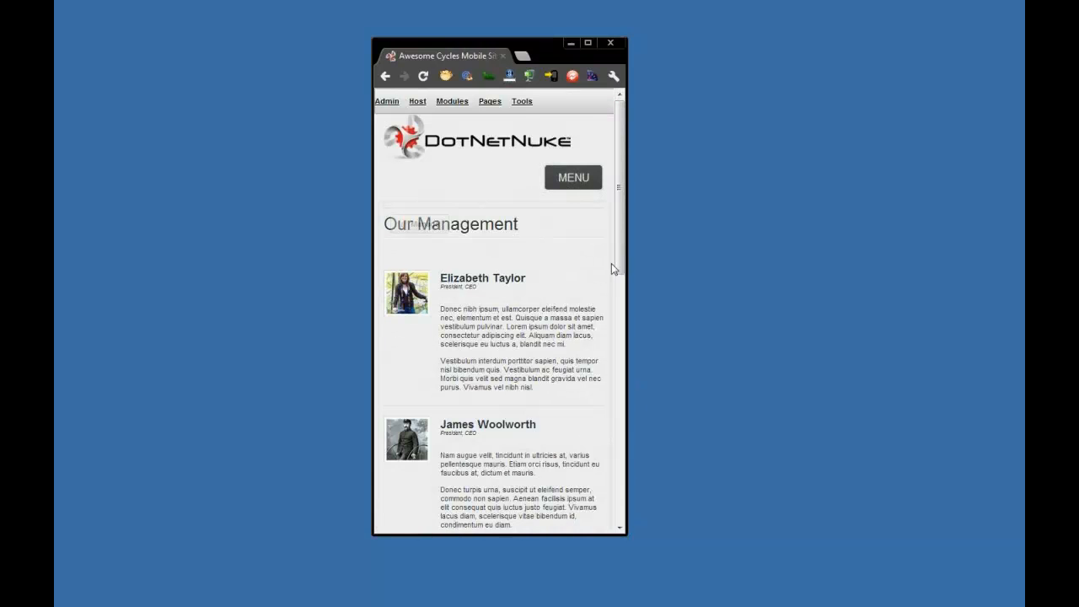
- Review the full About Us page at phone width, including its subpage links, and return to the mobile site's Home page
left_click_drag(615, 263, 618, 501)
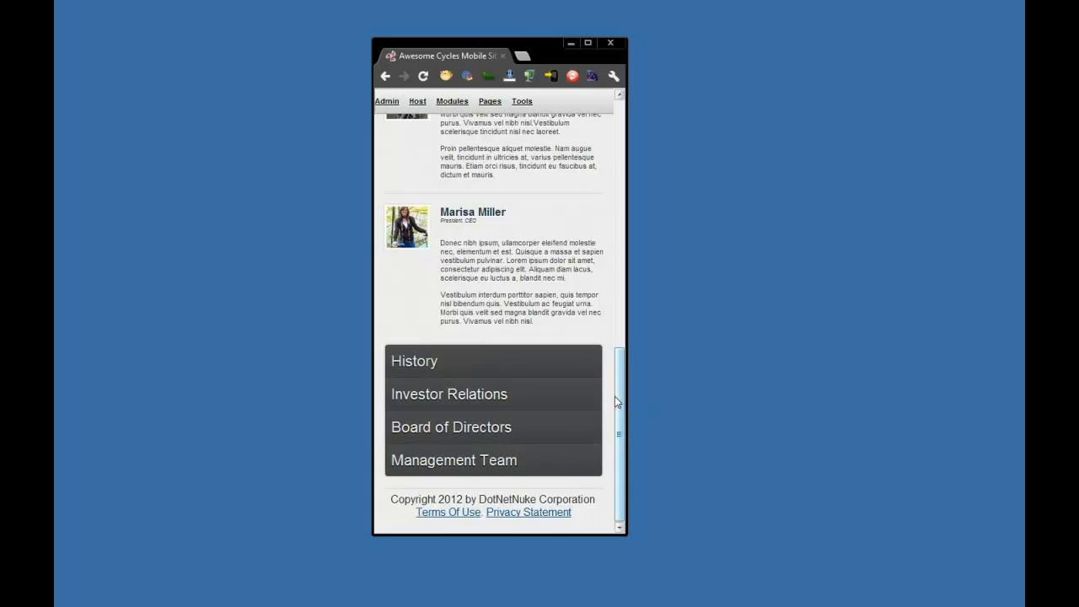
left_click_drag(616, 396, 623, 137)
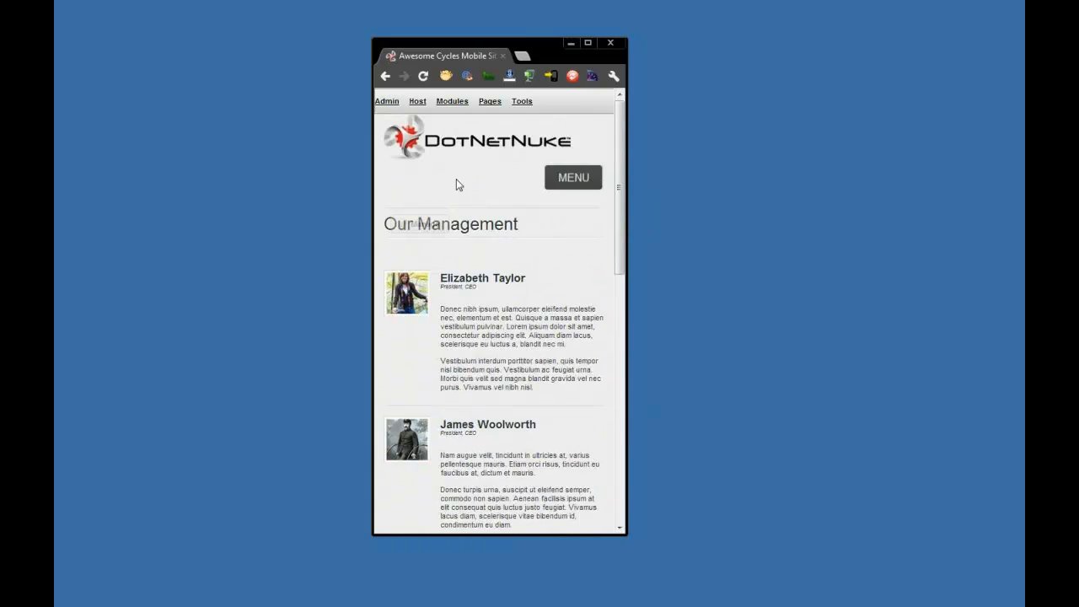
left_click(578, 182)
left_click(494, 218)
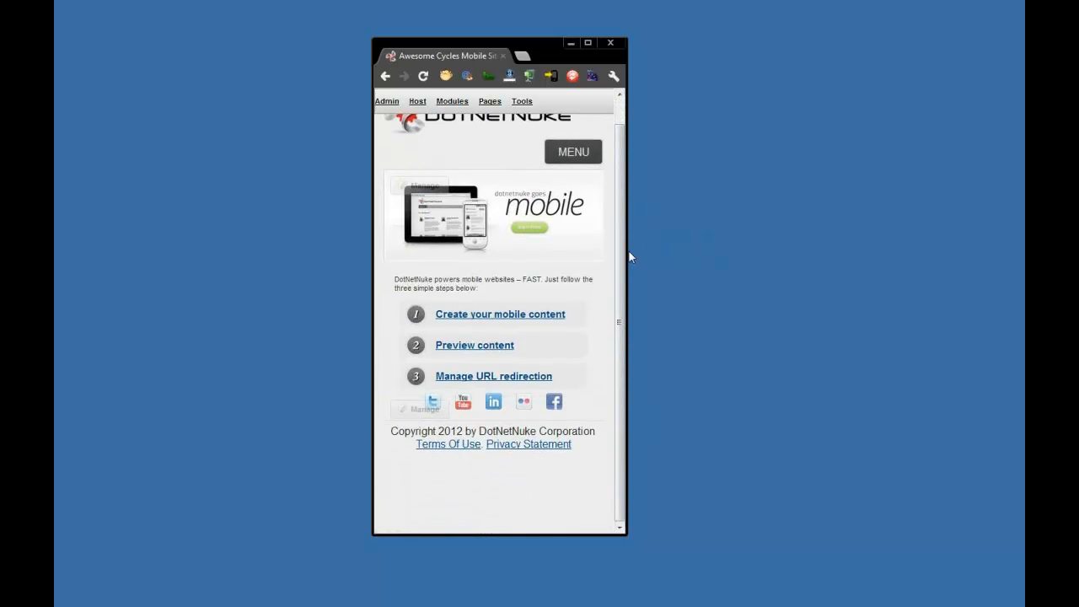
- Widen the browser window to show the desktop layout, open the About Us page, and maximize the window
left_click_drag(630, 247, 915, 259)
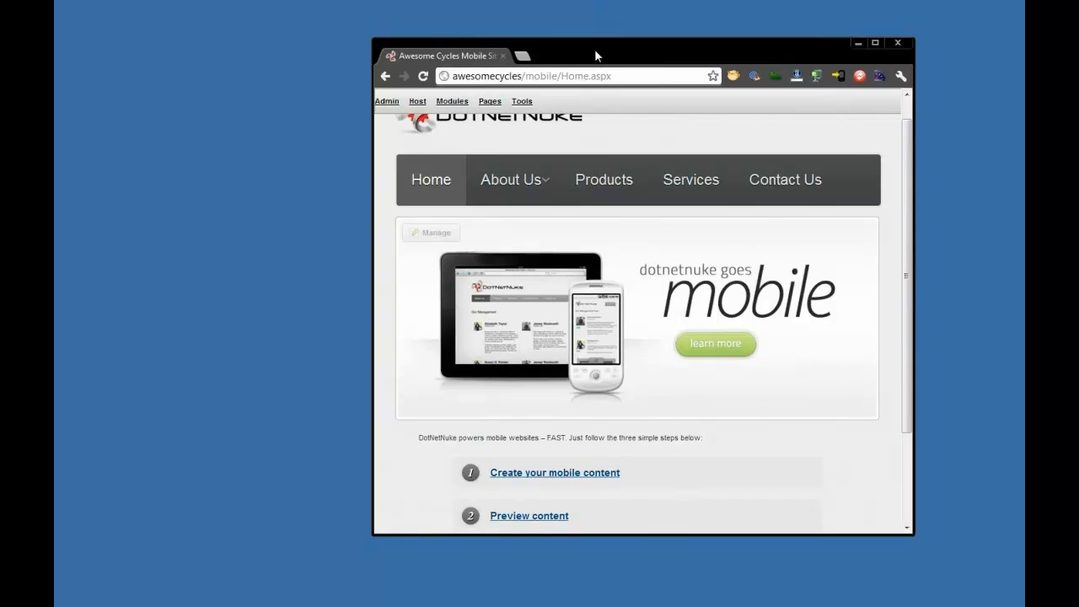
left_click_drag(596, 53, 471, 33)
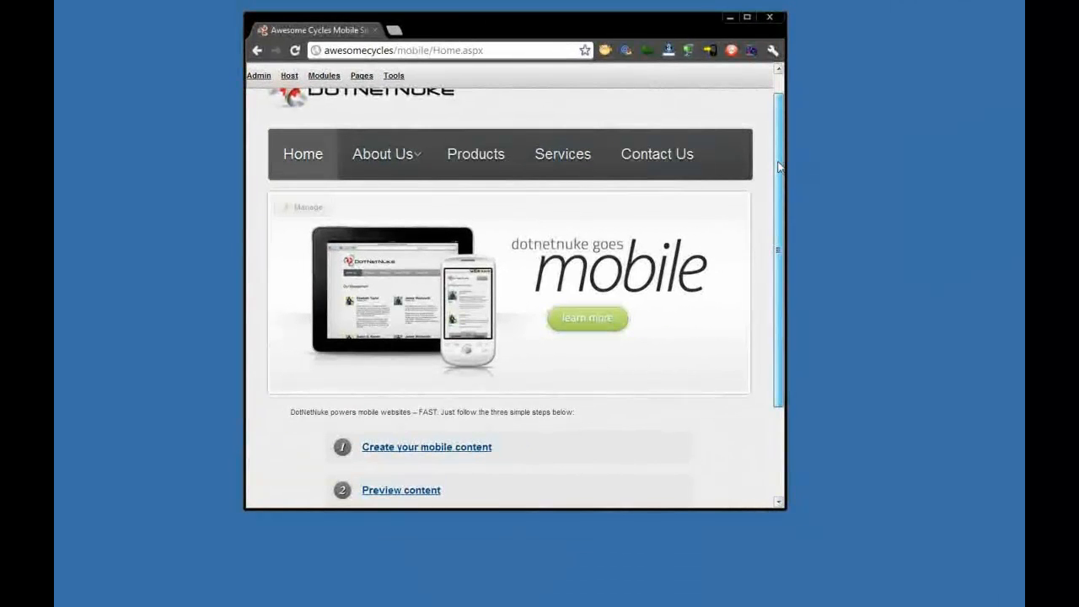
left_click(376, 156)
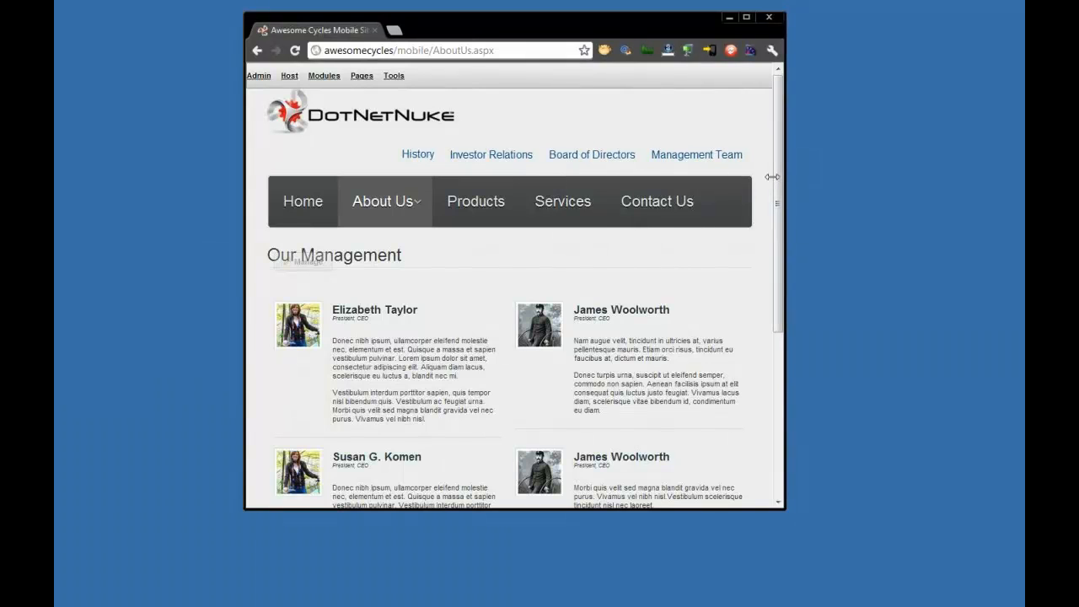
left_click_drag(788, 173, 819, 192)
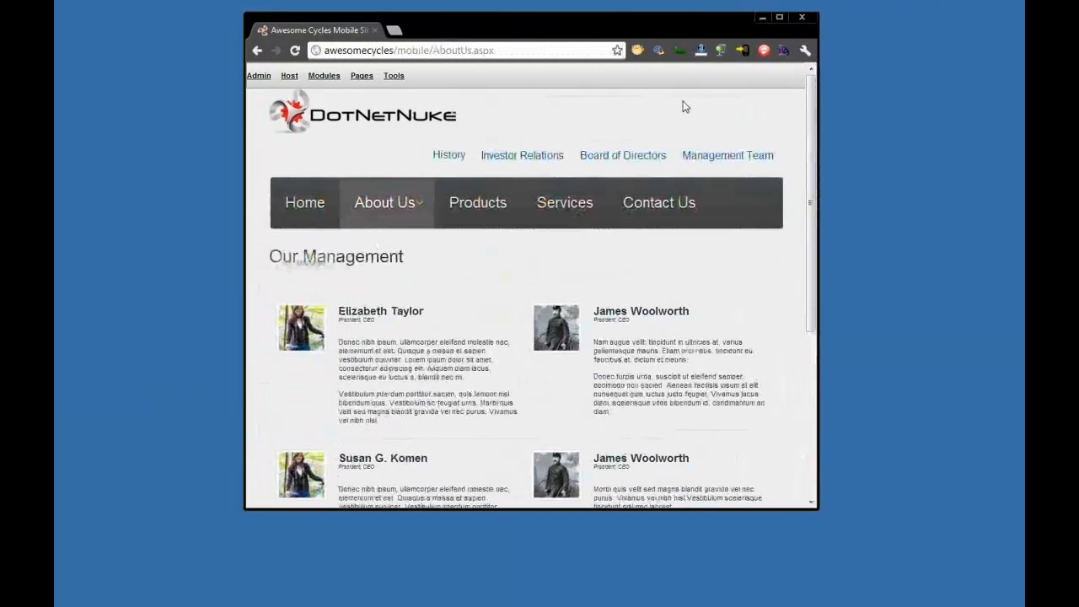
double_click(670, 20)
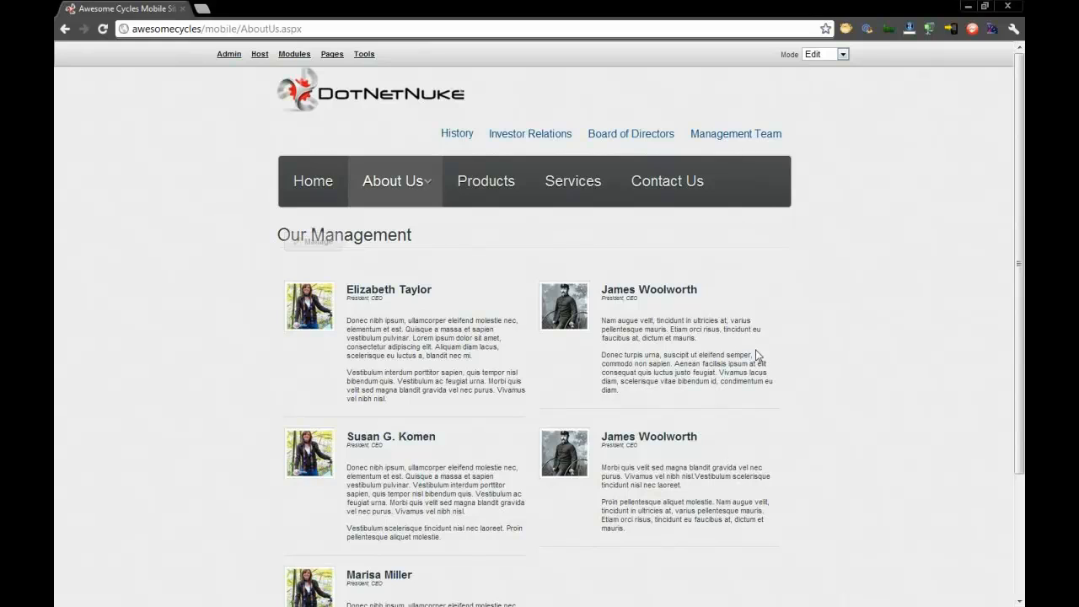
- Switch the About Us page to Preview mode and reposition the device preview dialog higher on the page
mouse_move(315, 242)
left_click(841, 54)
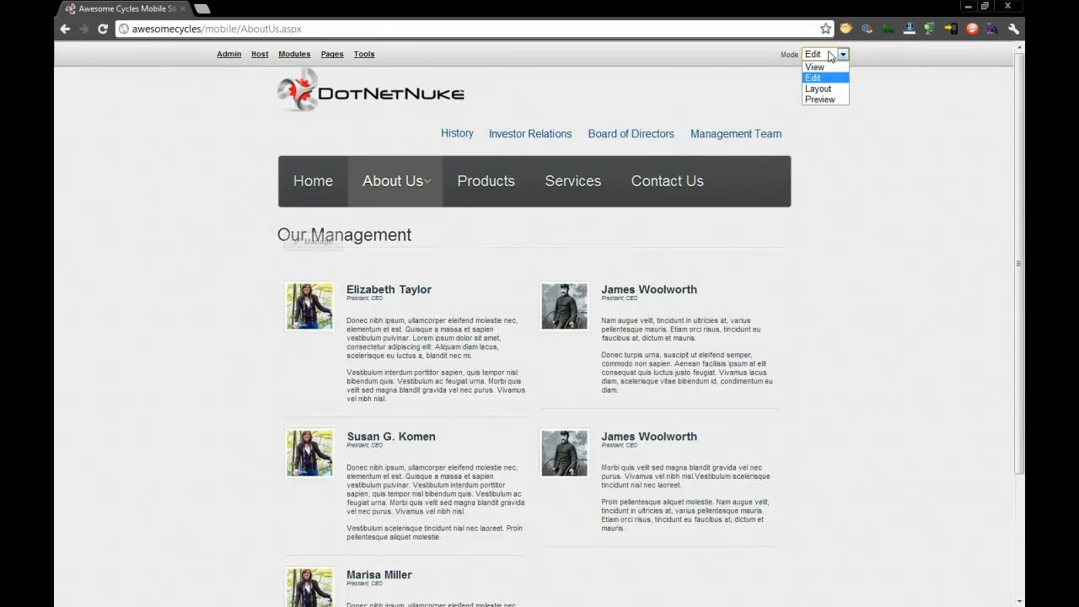
left_click(817, 99)
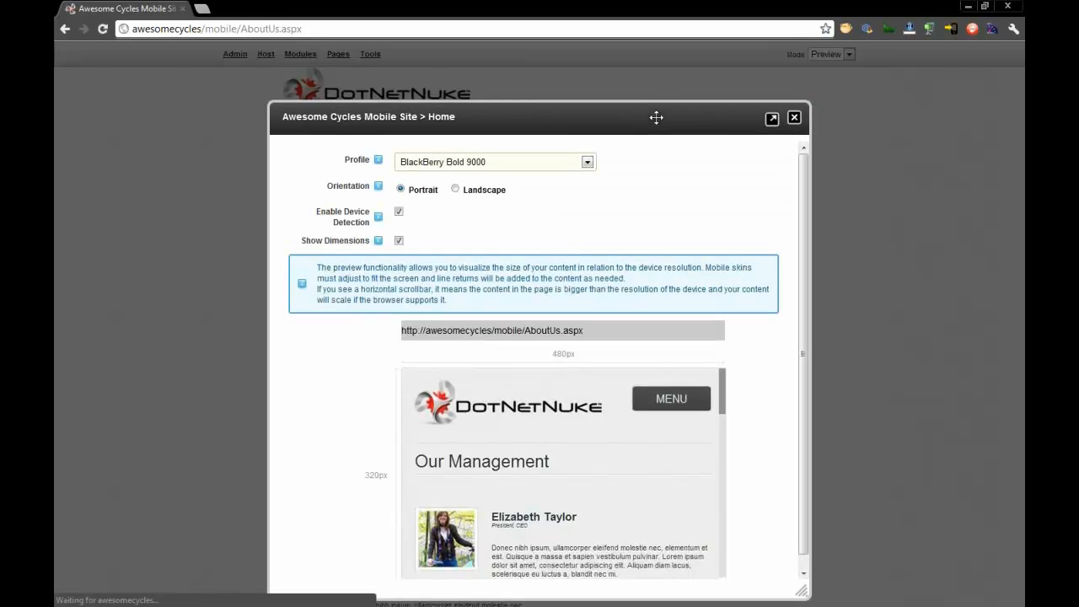
left_click_drag(656, 117, 660, 62)
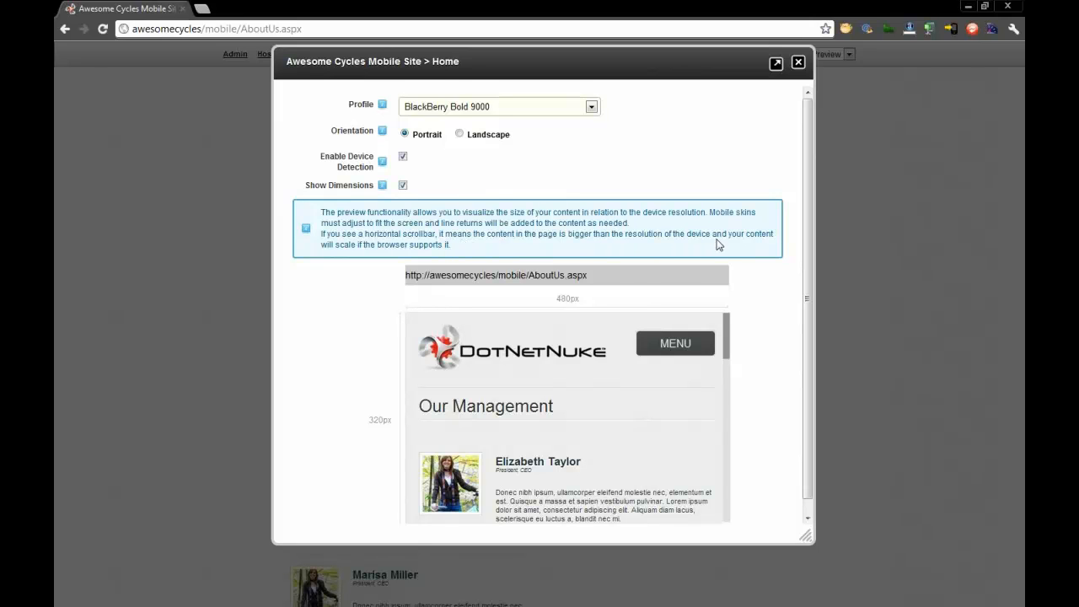
- Preview the page with the iPhone 4 profile and open the Products page from the menu inside the preview
left_click(579, 108)
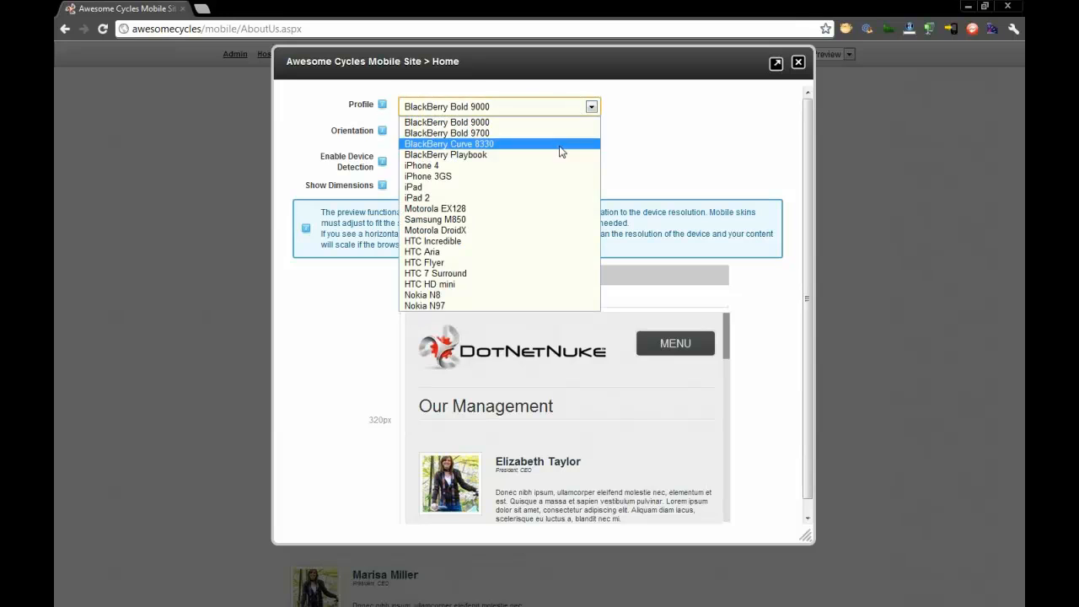
left_click(447, 166)
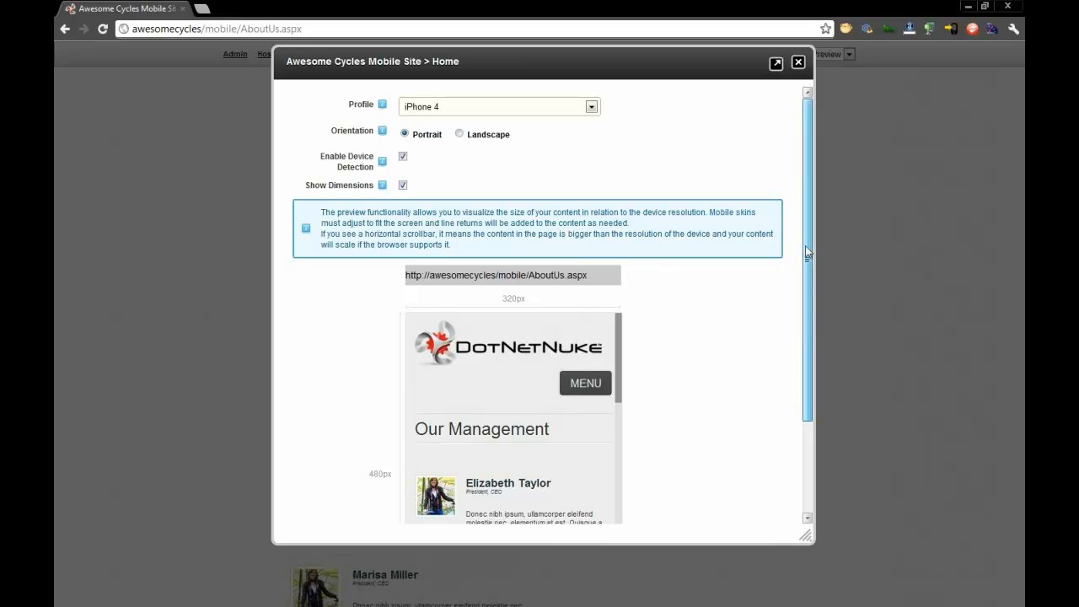
scroll(800, 294, "down", 3)
left_click(565, 264)
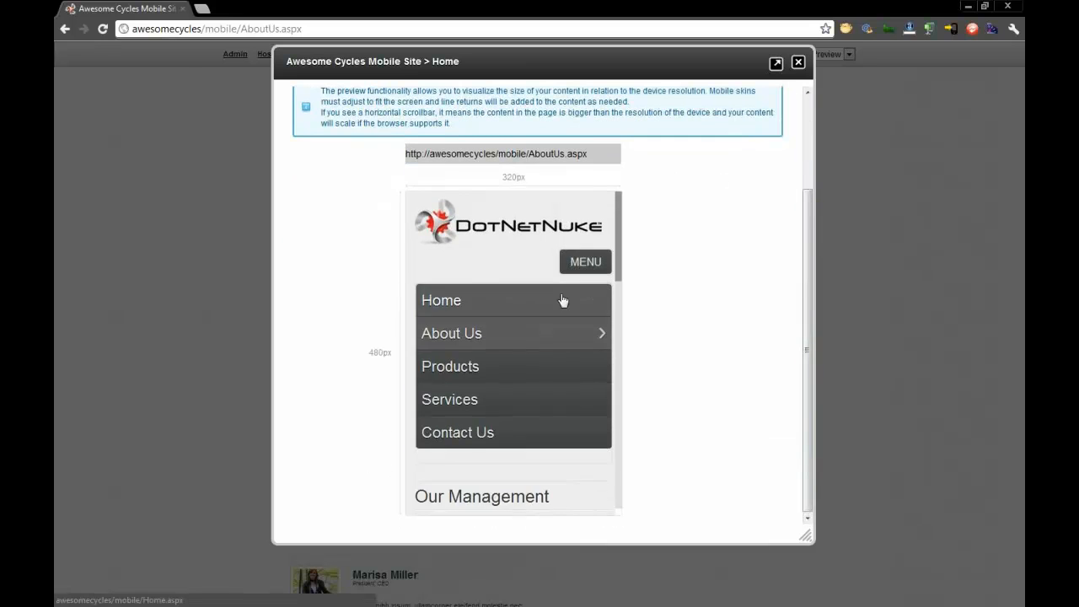
left_click(515, 368)
scroll(677, 278, "up", 3)
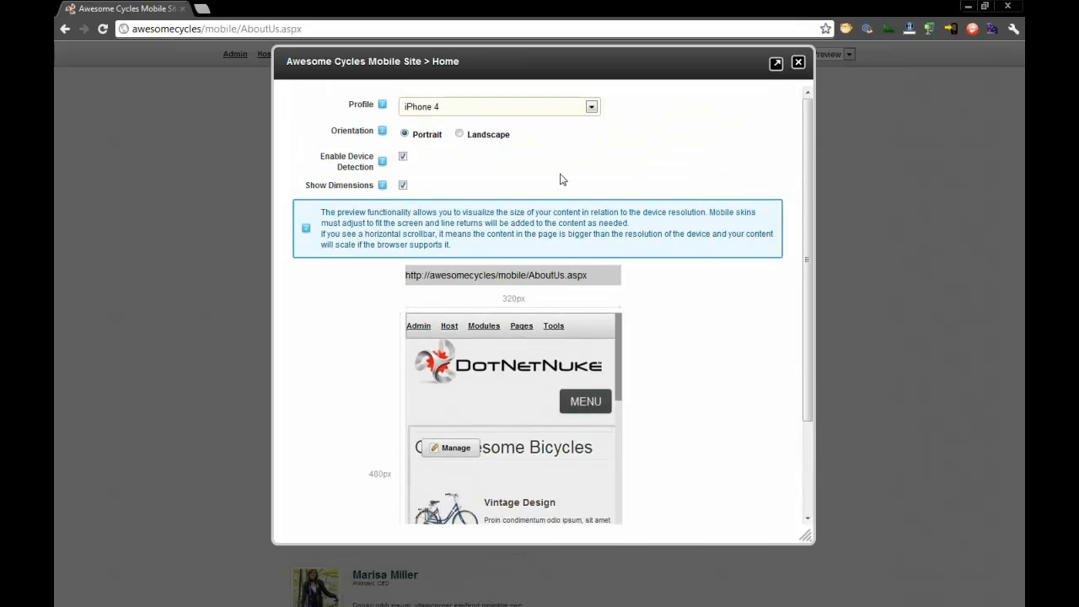
- Set the preview to Landscape orientation, test its site menu, look through the available device profiles, and close the preview
left_click(481, 133)
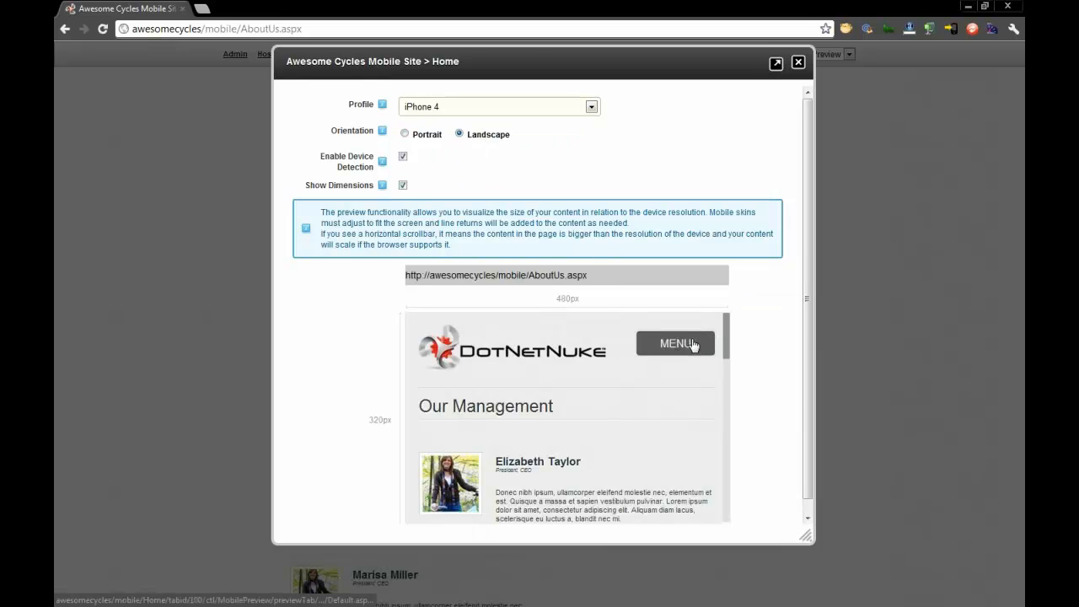
left_click(697, 345)
left_click(698, 345)
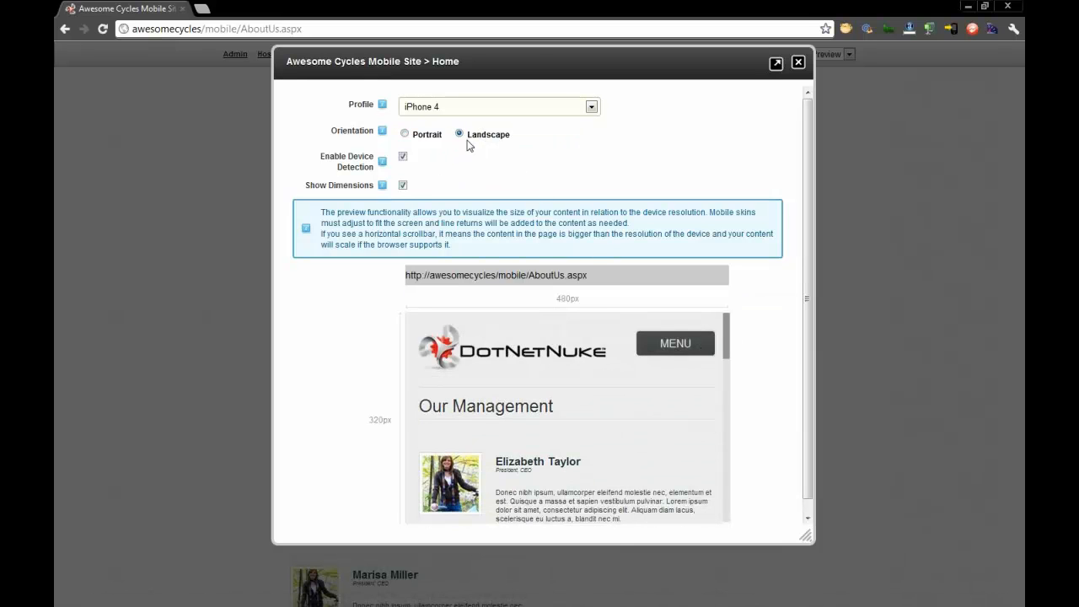
left_click(442, 110)
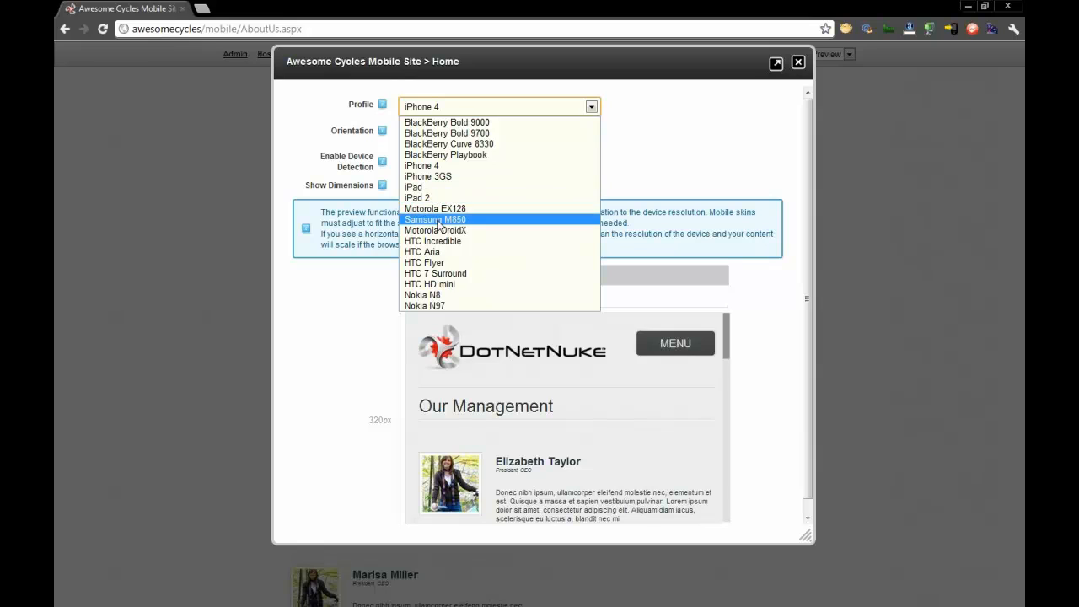
left_click(639, 234)
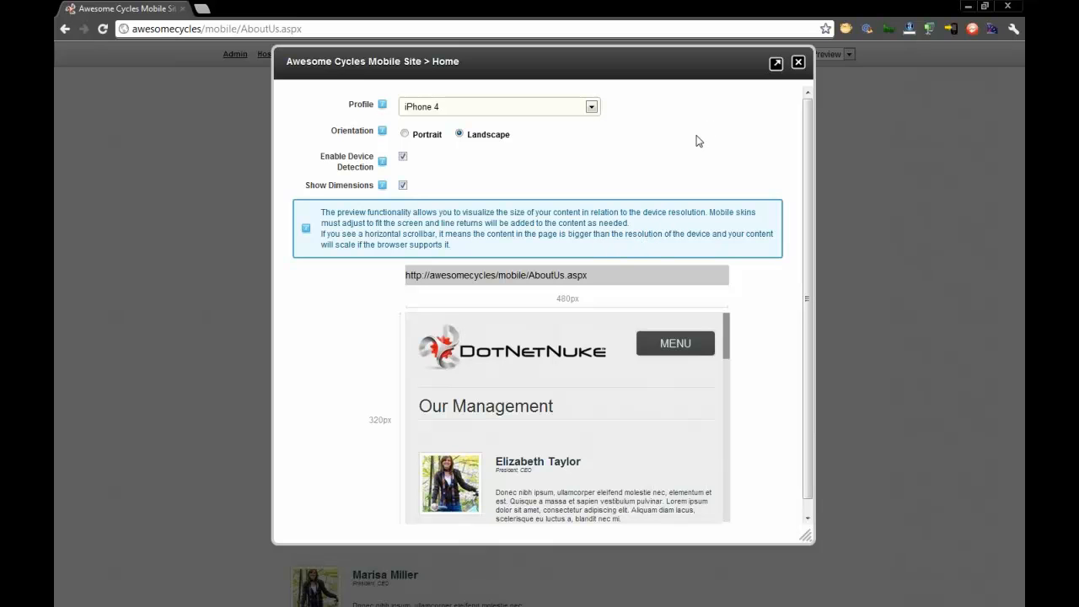
left_click(797, 62)
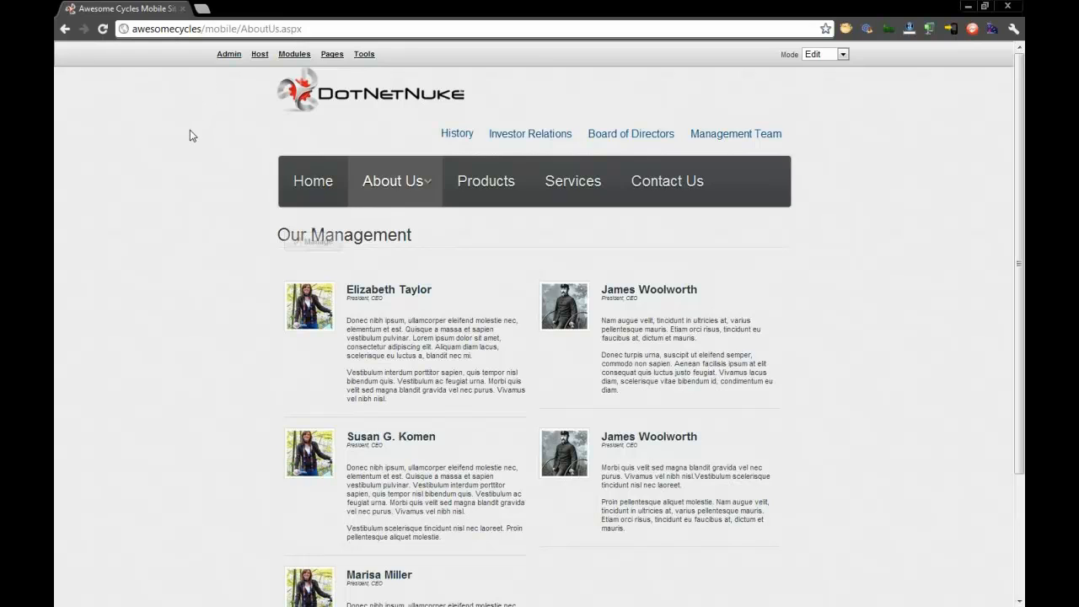
- Go to the main Awesome Cycles site by removing mobile/AboutUs.aspx from the web address
left_click(203, 30)
left_click(202, 30)
left_click_drag(204, 30, 531, 49)
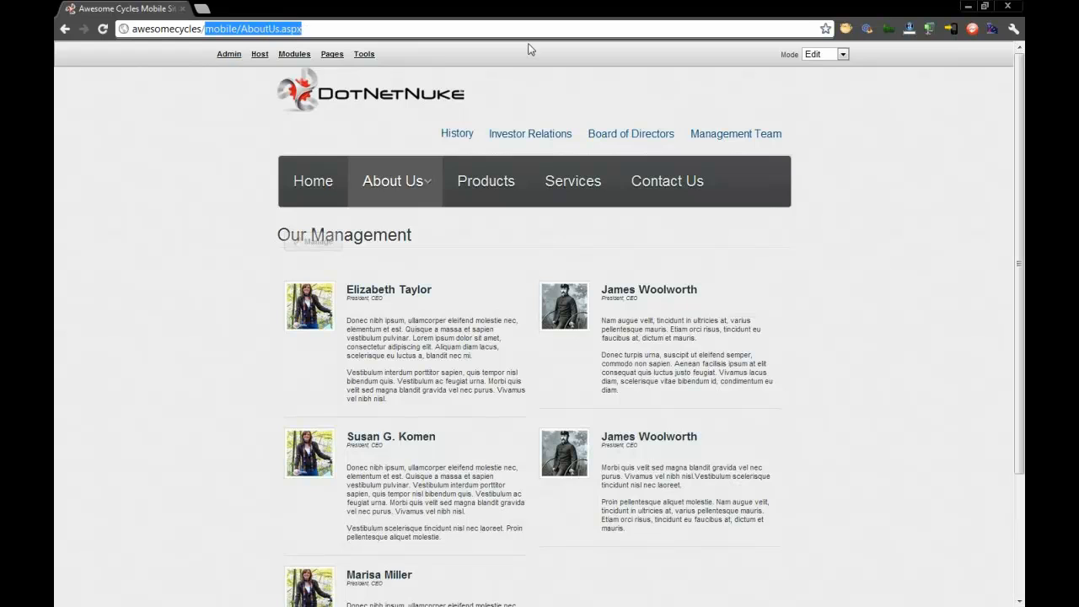
key("BackSpace")
key("Return")
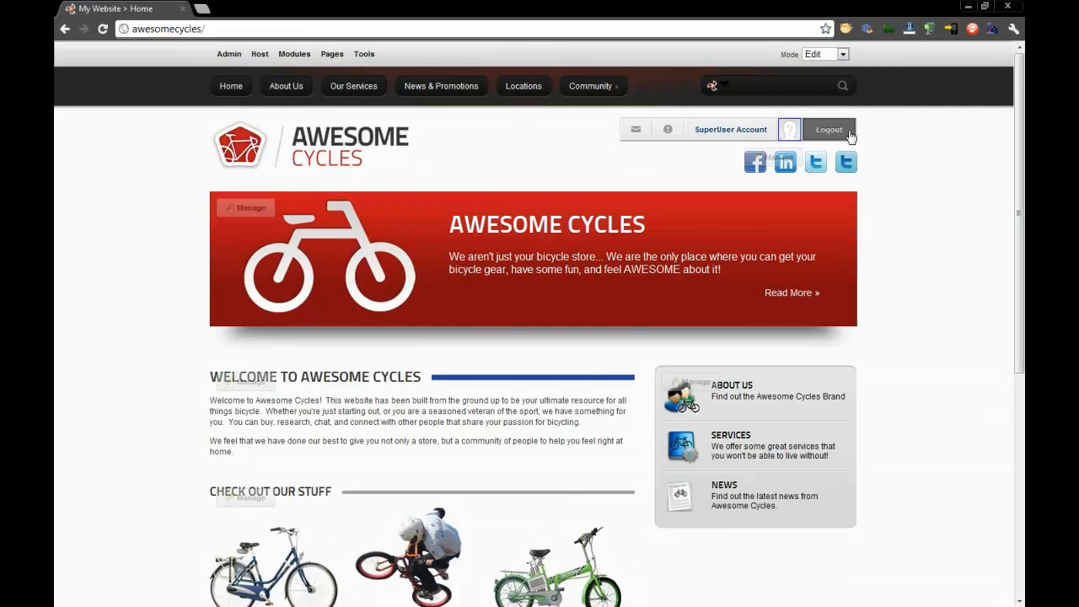
- Log out of the SuperUser account and log in to the main site with the administrator's username and password
left_click(846, 135)
left_click(835, 106)
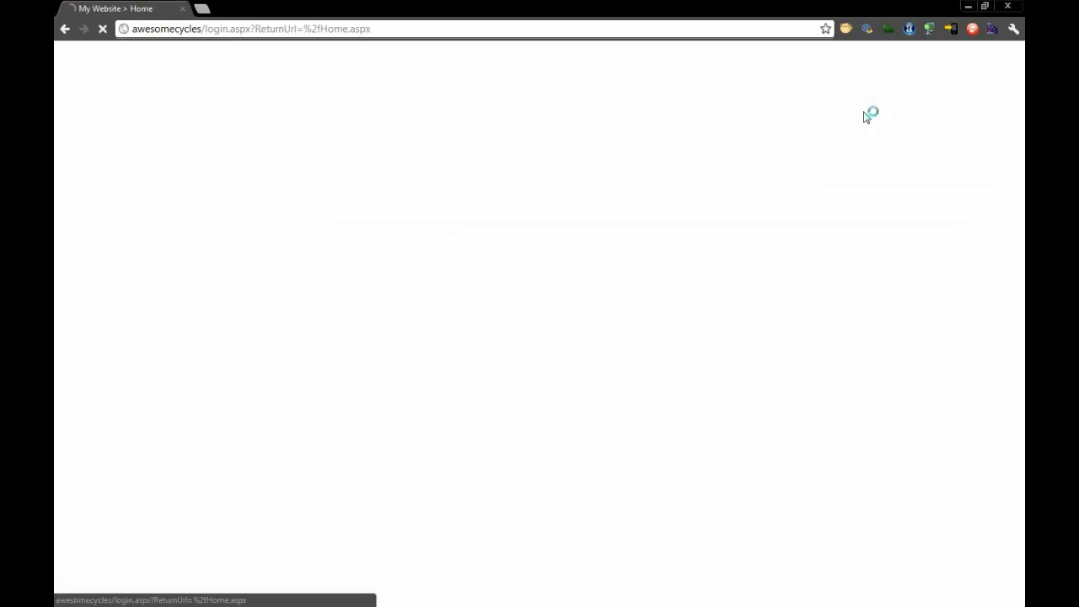
type("scott")
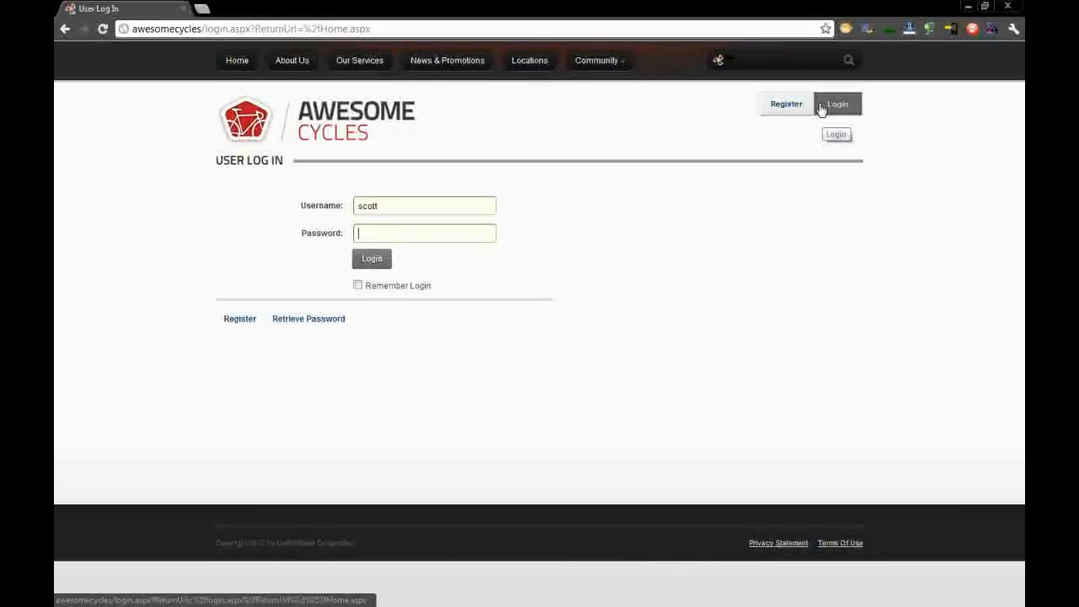
key("Return")
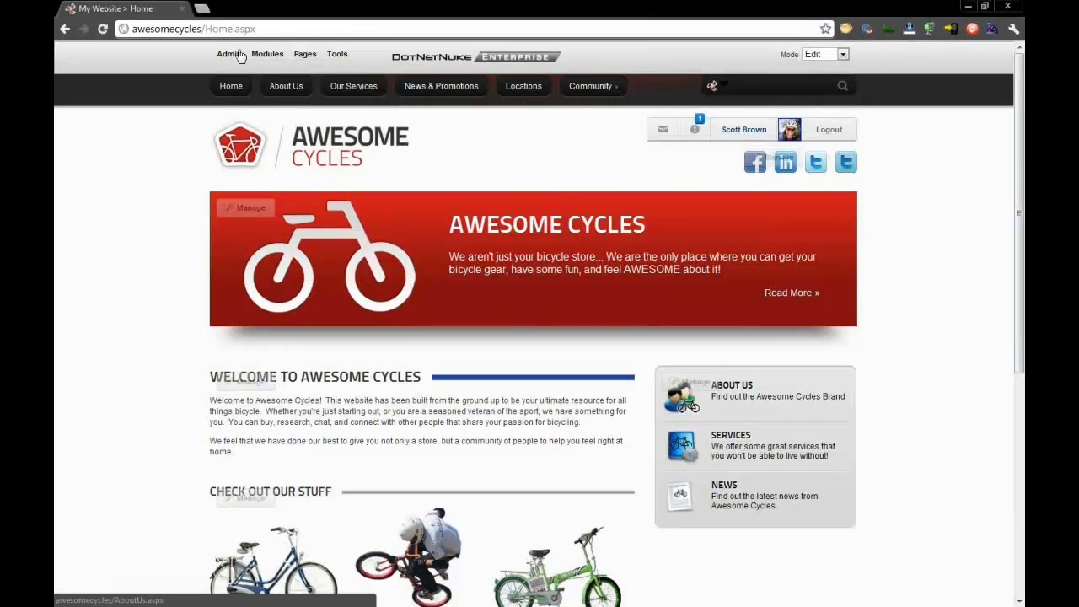
- Open Site Redirection Management from the main site's Admin page
left_click(238, 55)
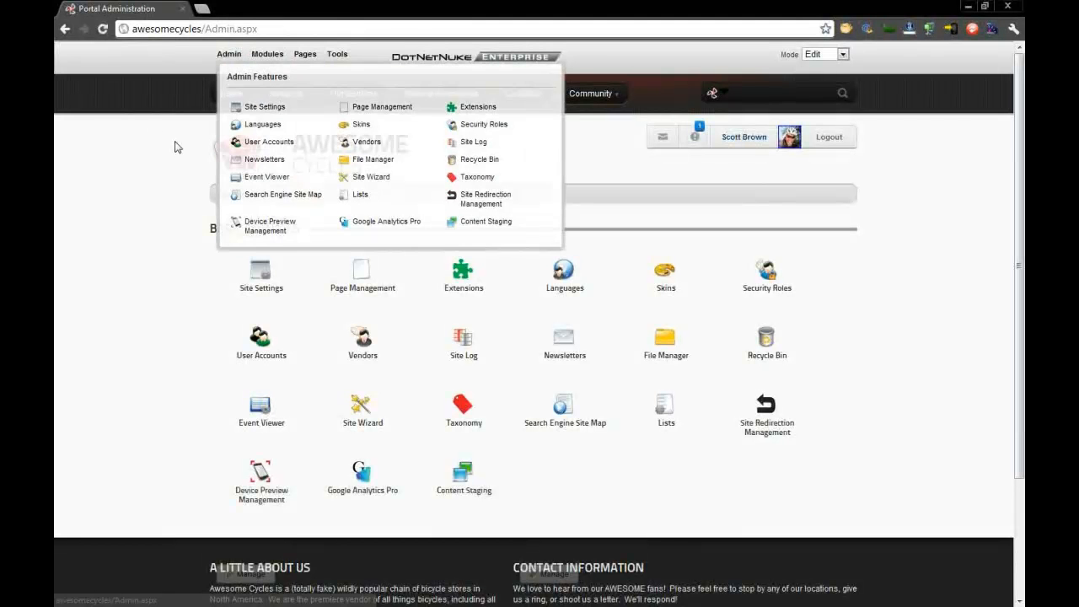
scroll(142, 245, "down", 3)
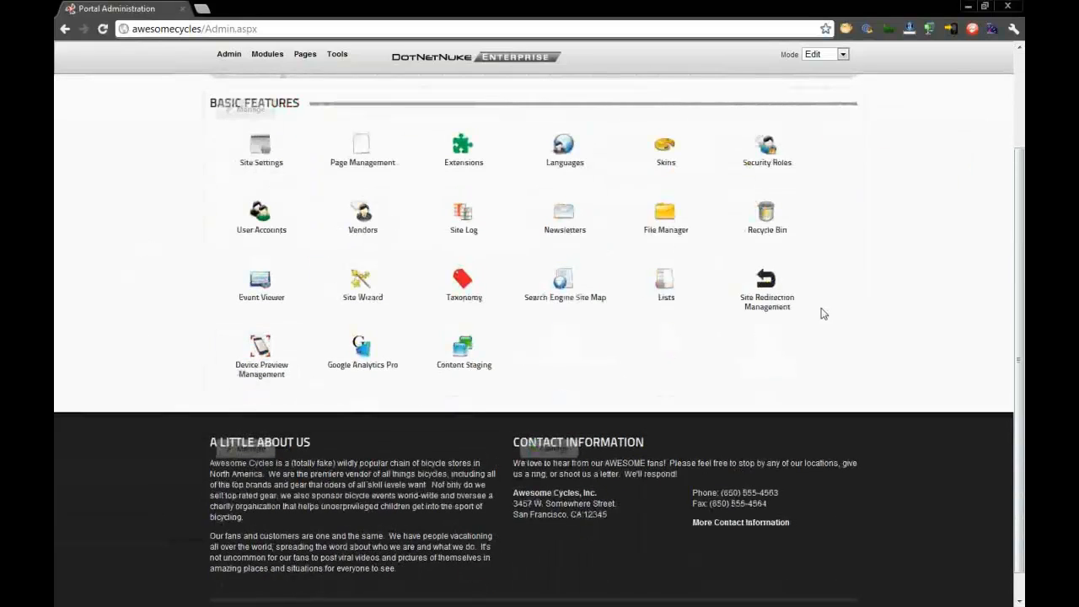
left_click(776, 308)
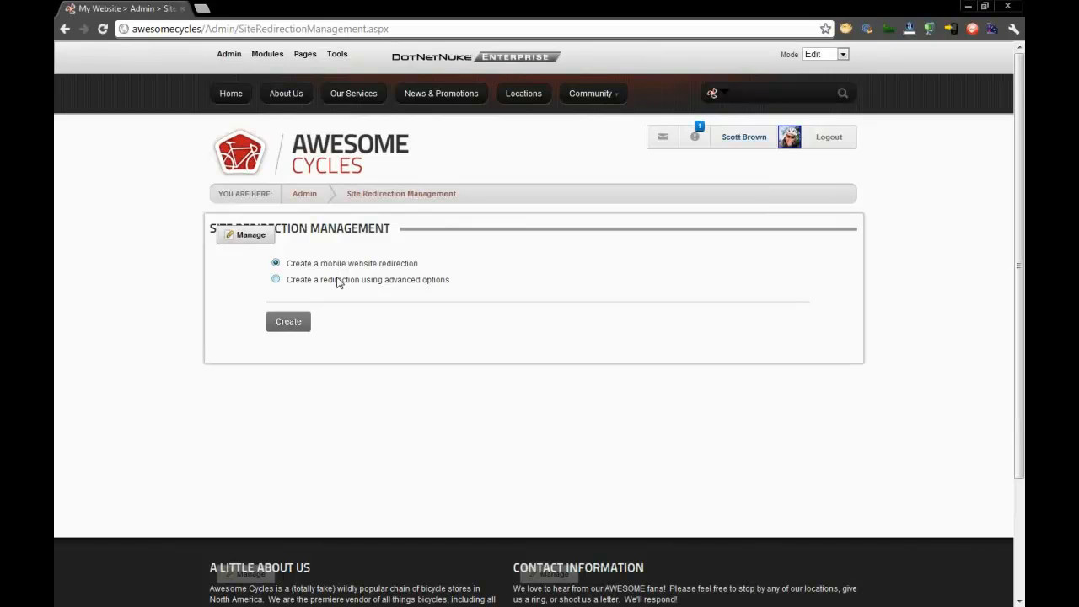
- Start a redirection using advanced options, name it IPhone, and set it to redirect the whole site to Awesome Cycles Mobile Site
left_click(341, 279)
left_click_drag(419, 279, 385, 282)
left_click(379, 326)
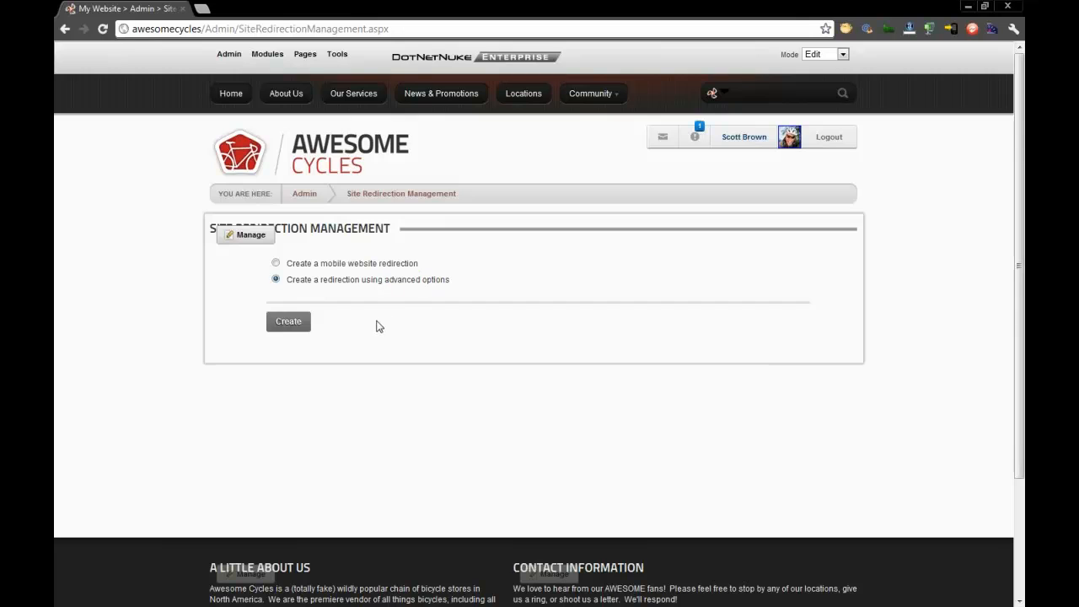
left_click(291, 323)
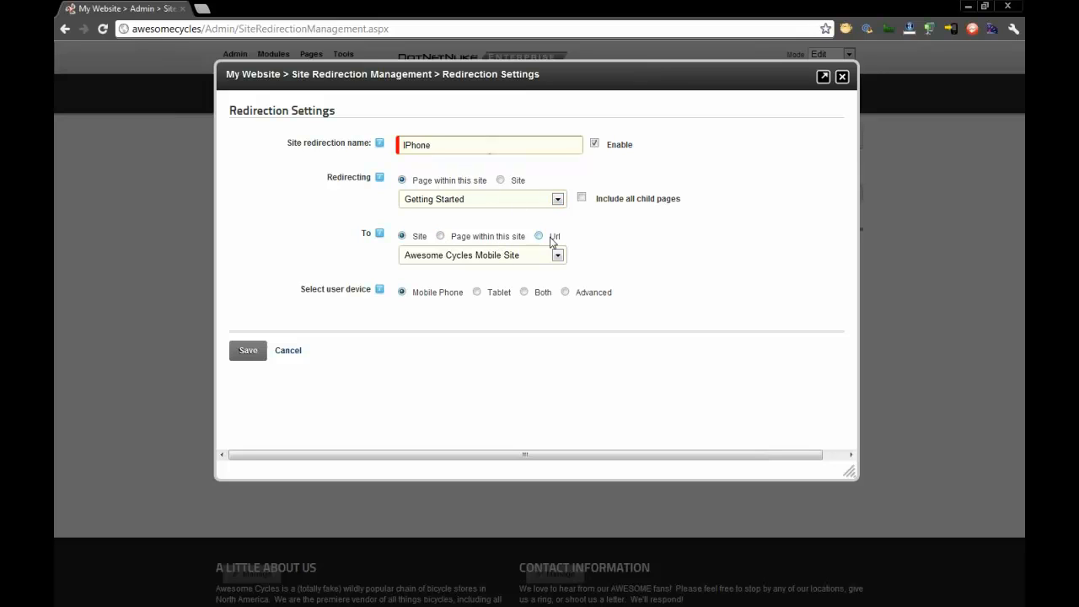
left_click(500, 180)
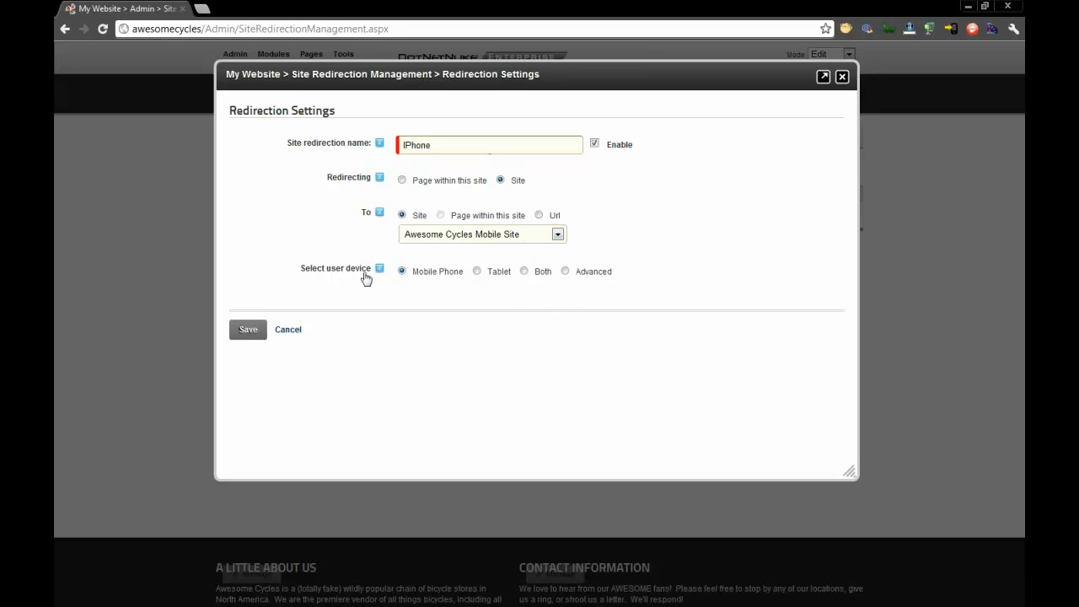
- Set the IPhone redirection's user device to Advanced and add a rule matching the IsMobile capability to True
left_click(505, 279)
left_click(602, 279)
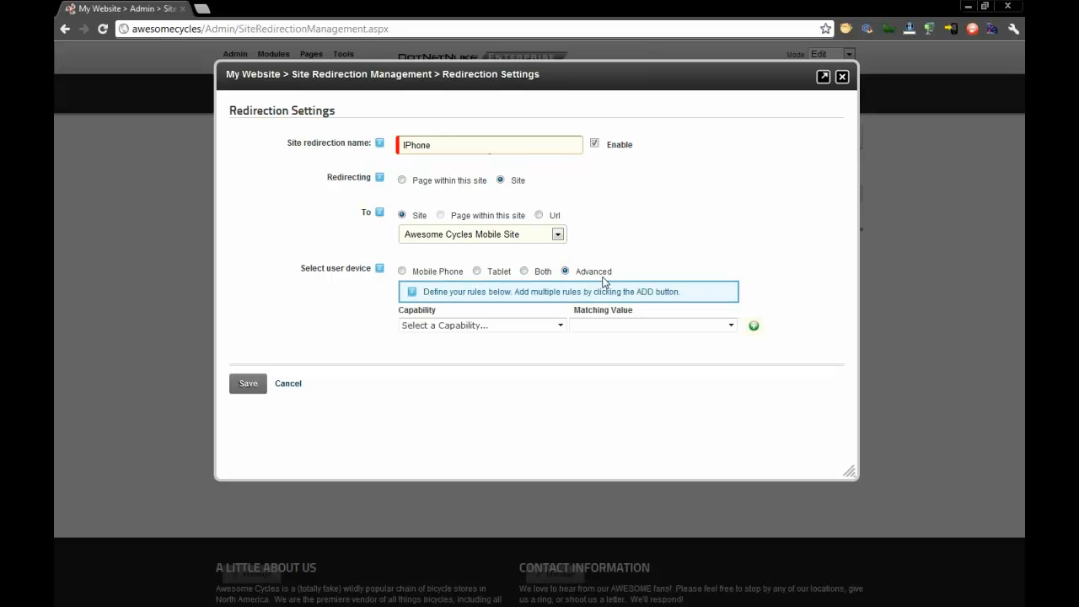
left_click(560, 326)
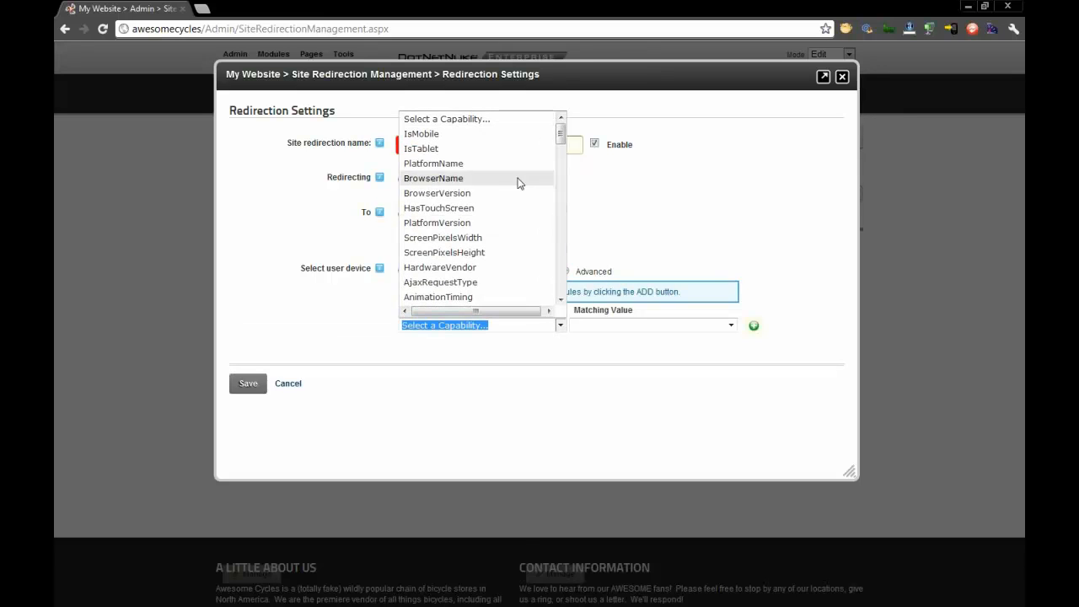
left_click(507, 134)
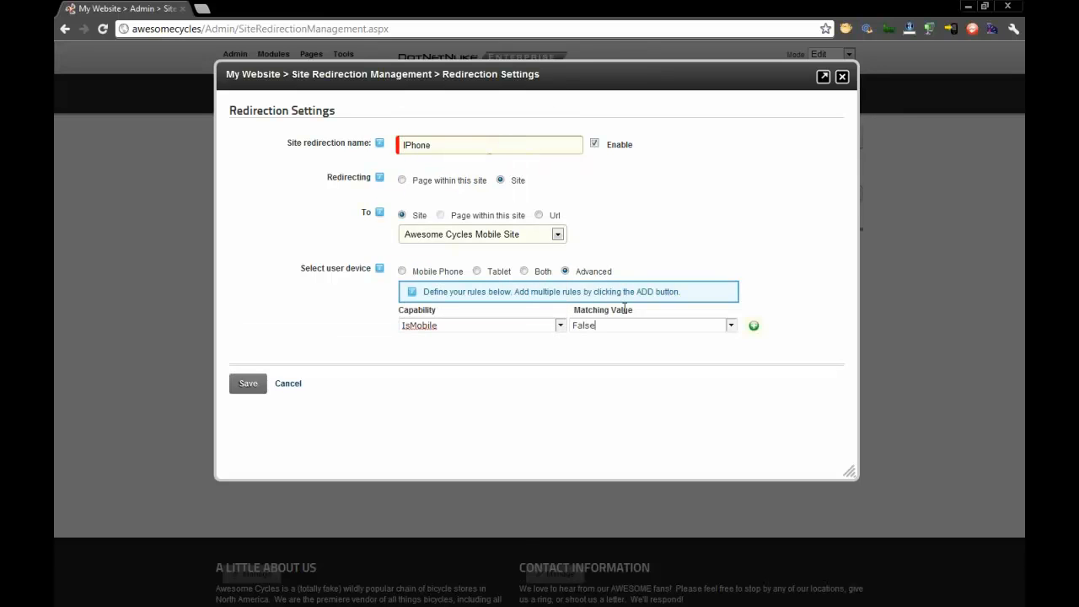
left_click(728, 325)
left_click(677, 358)
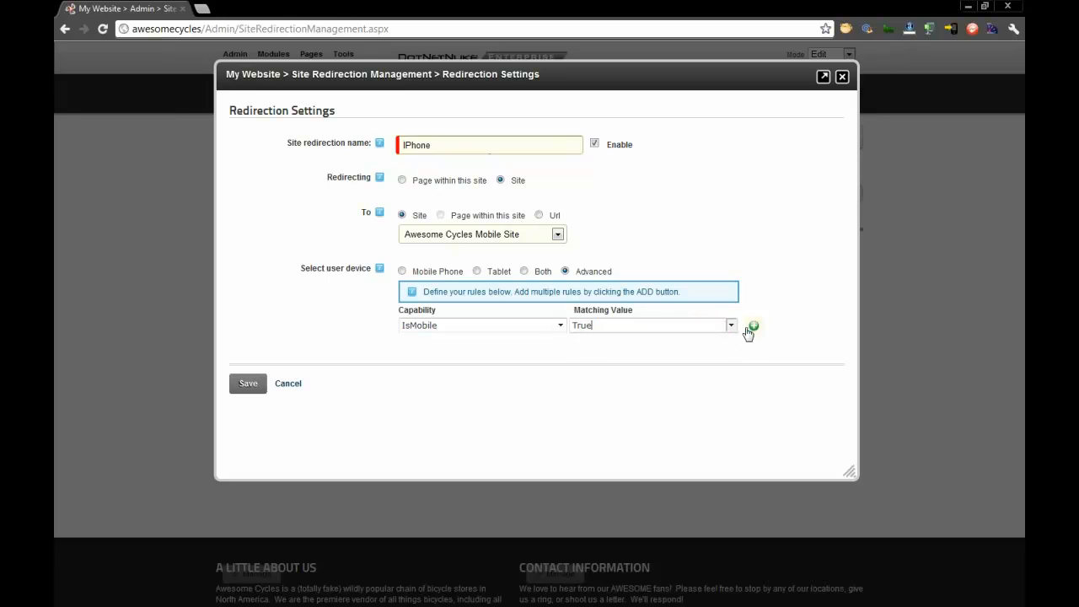
left_click(753, 326)
- Add a second rule matching PlatformName to iOS and save the IPhone redirection
left_click(451, 325)
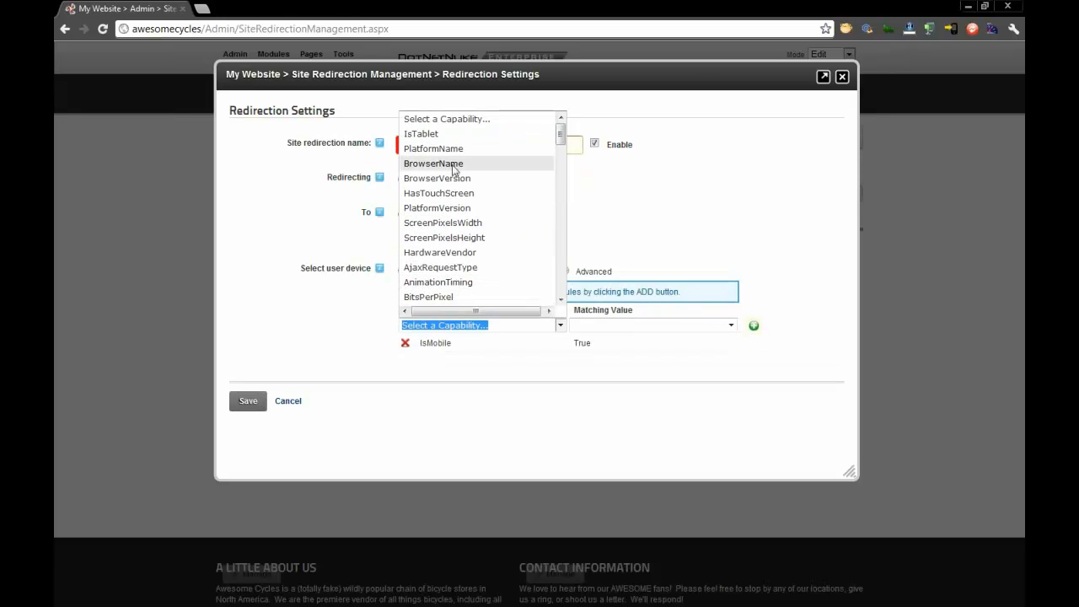
left_click(456, 150)
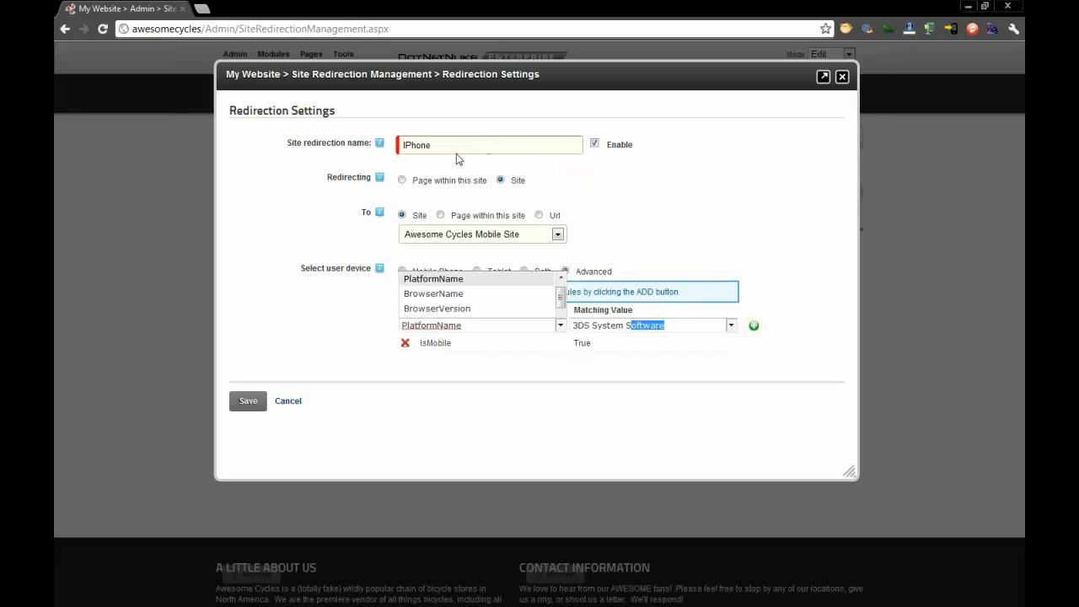
left_click(637, 326)
left_click(594, 268)
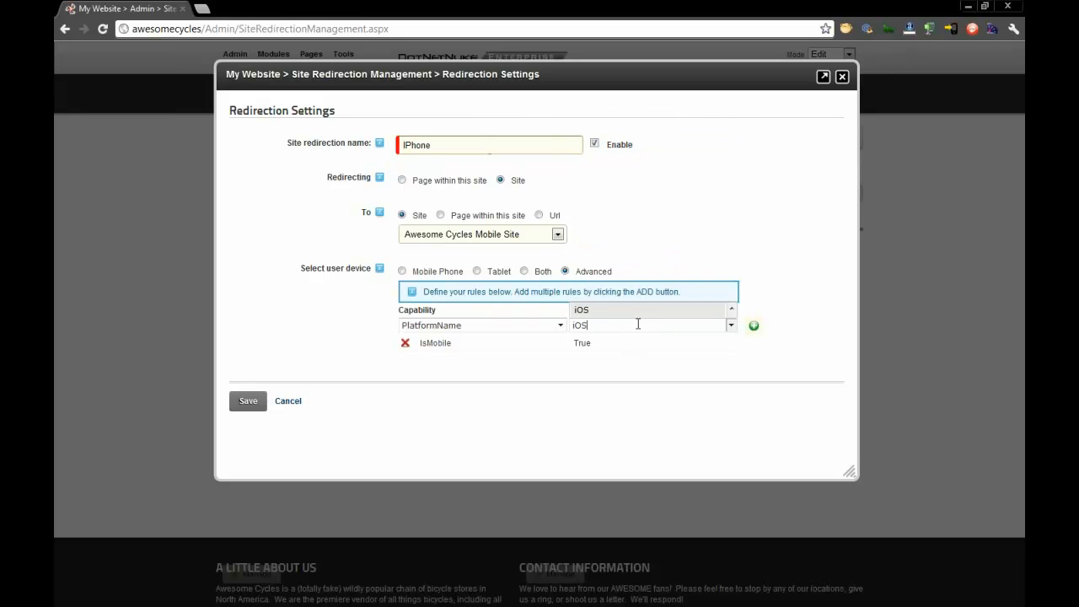
left_click(754, 325)
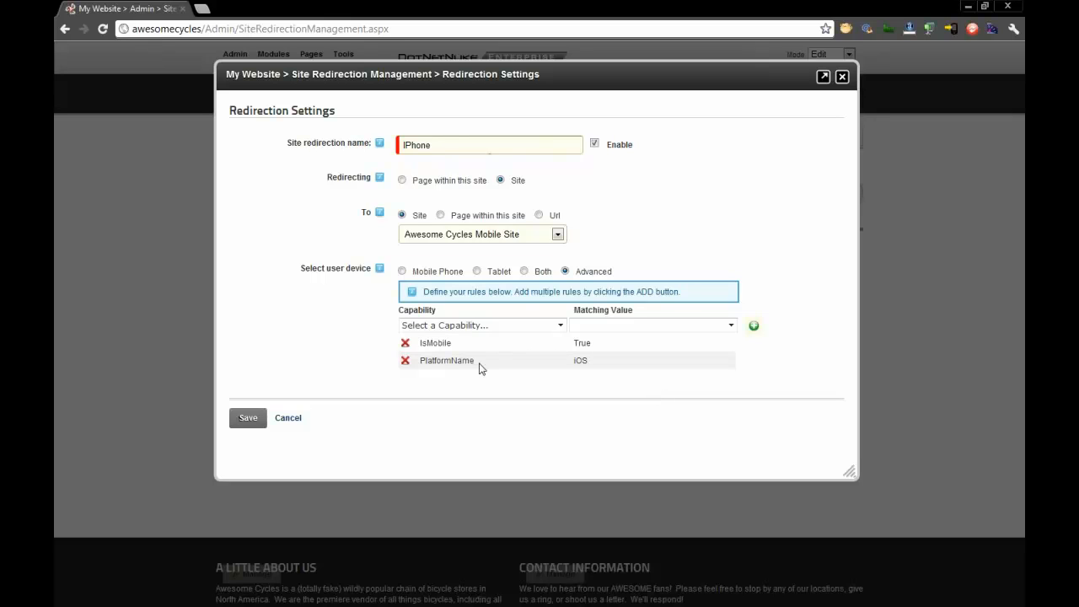
double_click(577, 361)
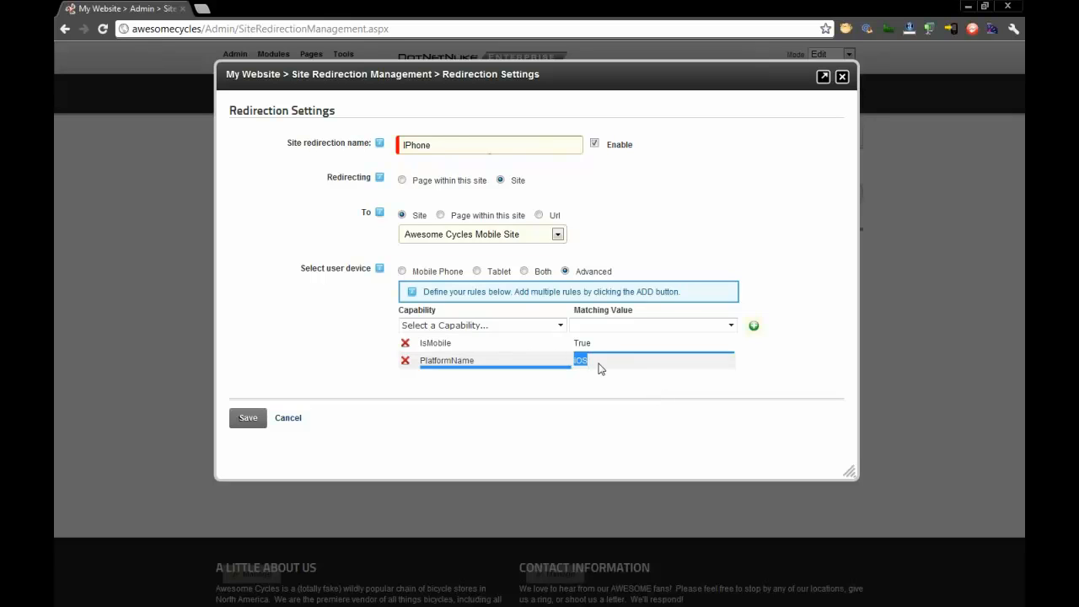
left_click(586, 362)
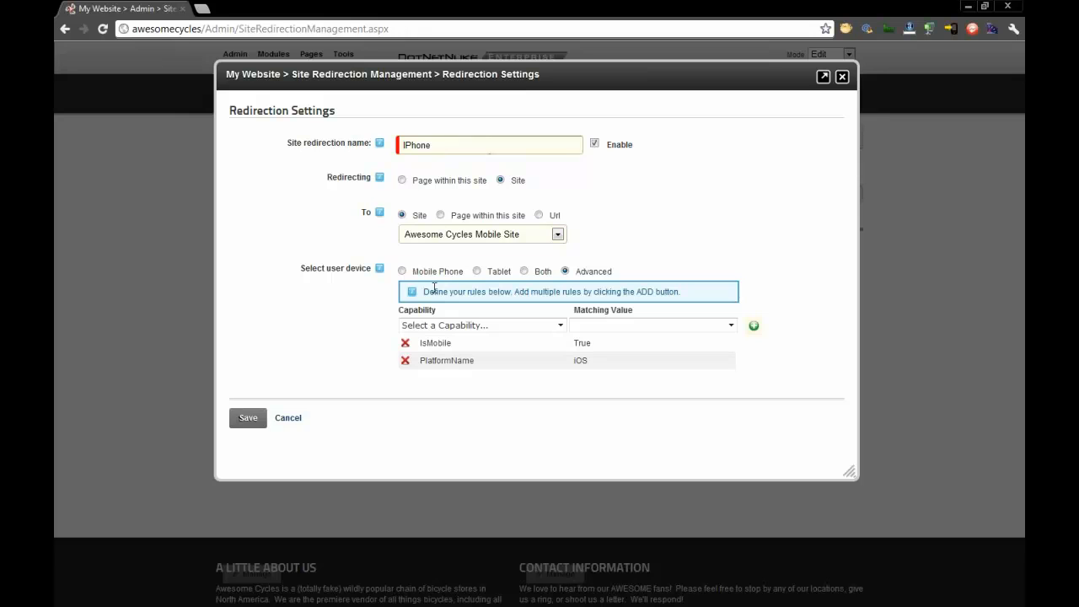
left_click(248, 418)
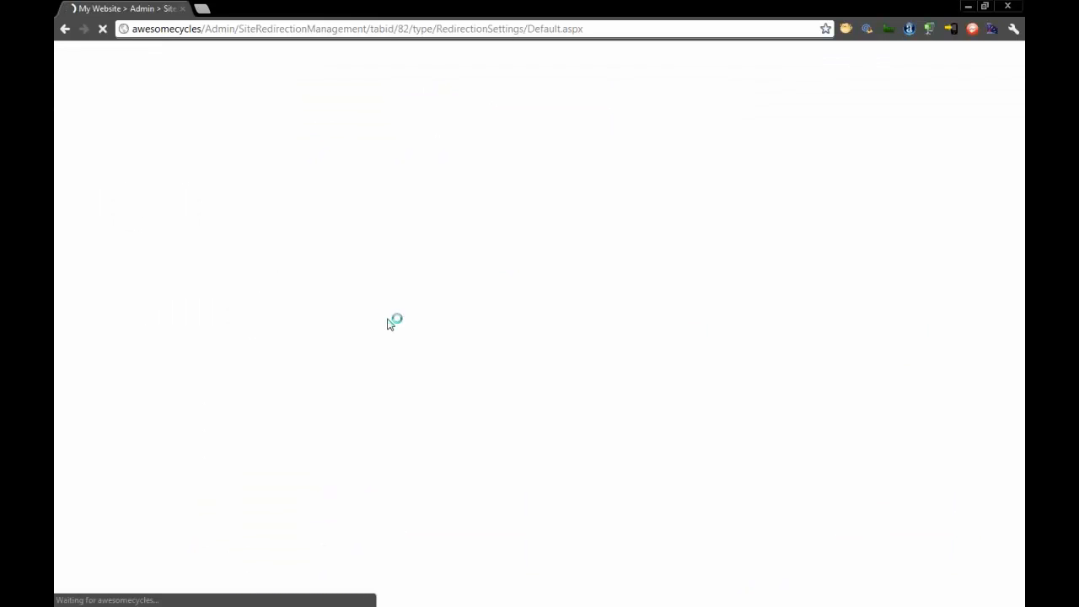
- Start another advanced redirection named Android that redirects the whole site to Awesome Cycles Mobile Site
left_click(288, 324)
left_click(442, 219)
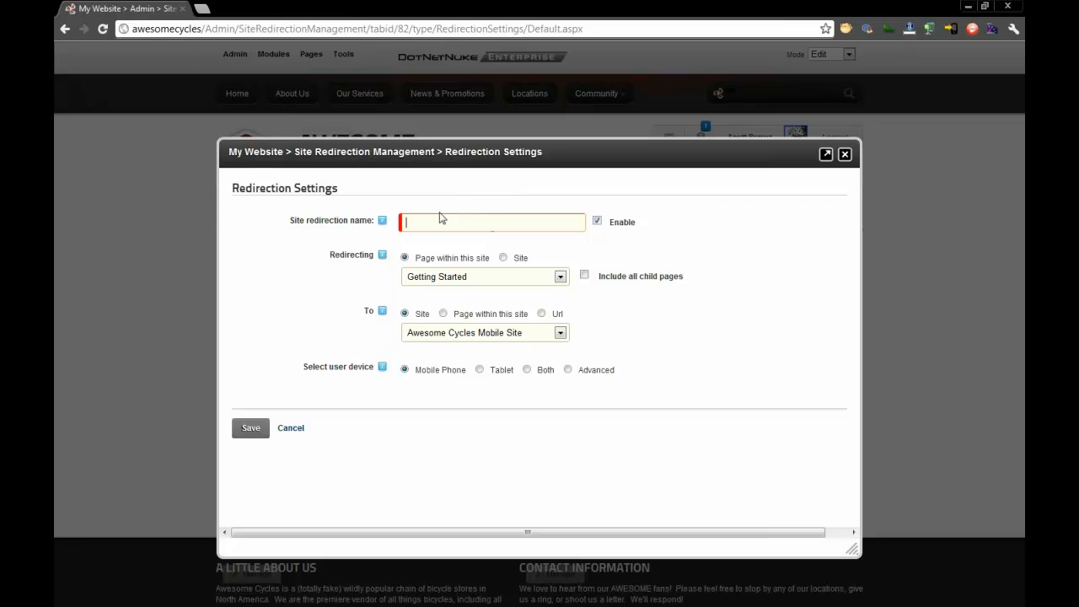
type("Android")
left_click(519, 259)
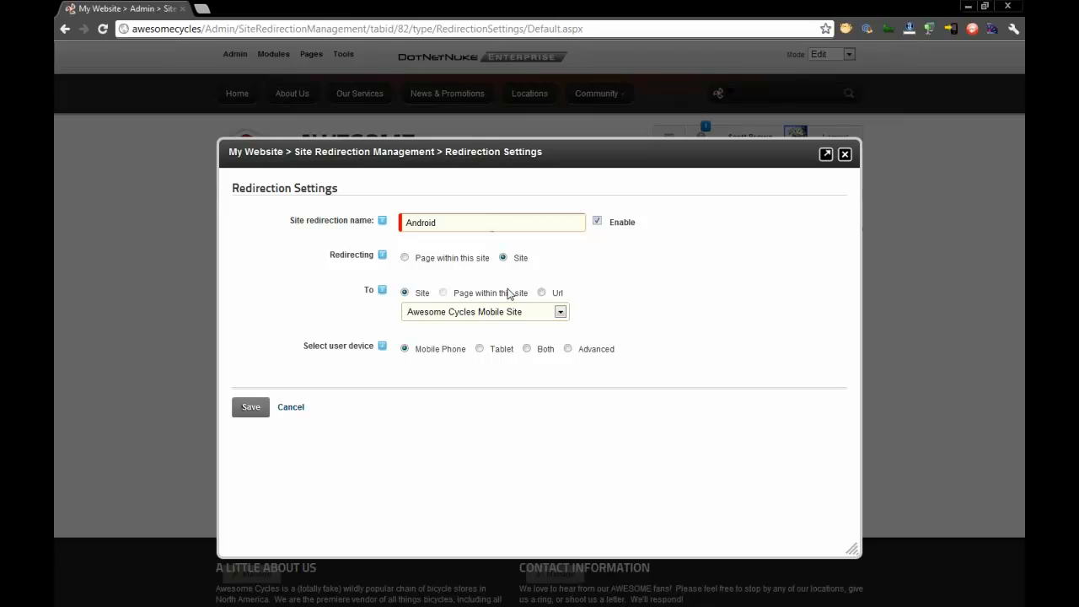
- Set the Android redirection's user device to Advanced and add a rule matching IsMobile to True
left_click(596, 352)
left_click(552, 405)
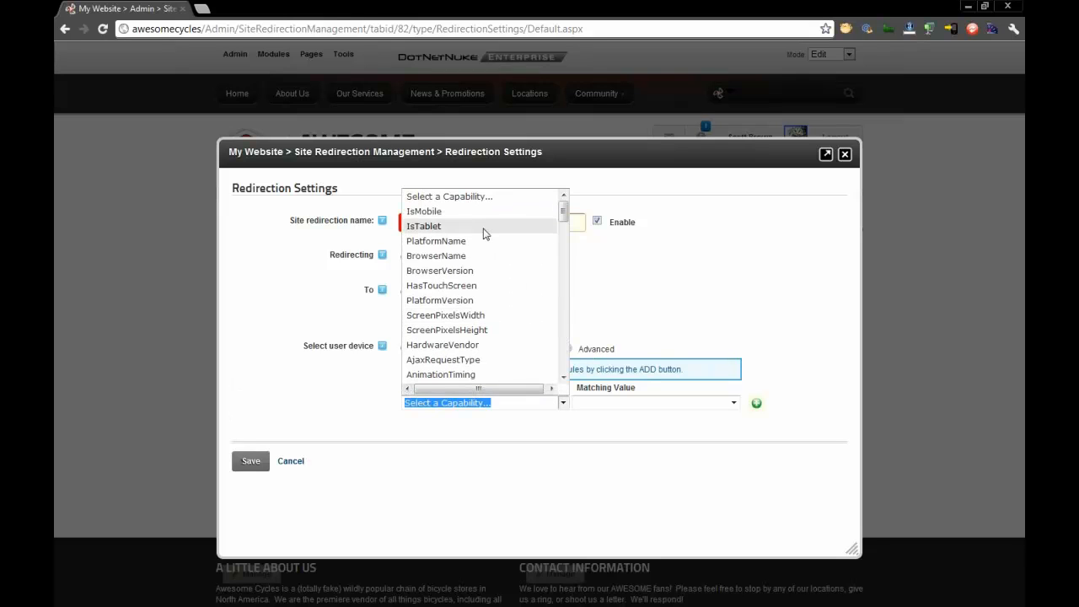
left_click(424, 211)
left_click(647, 403)
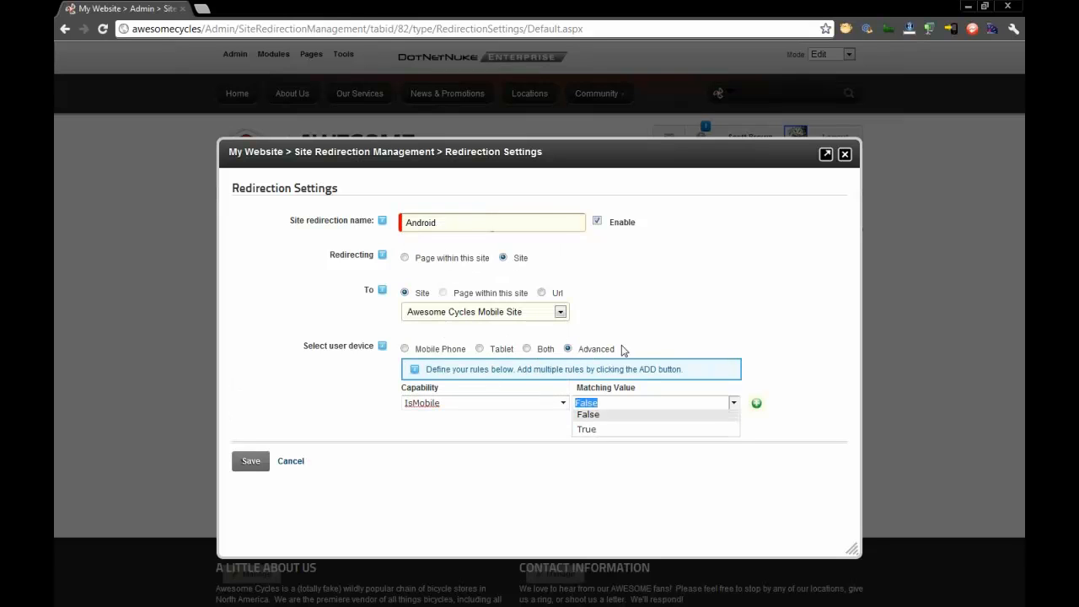
left_click(588, 434)
left_click(756, 404)
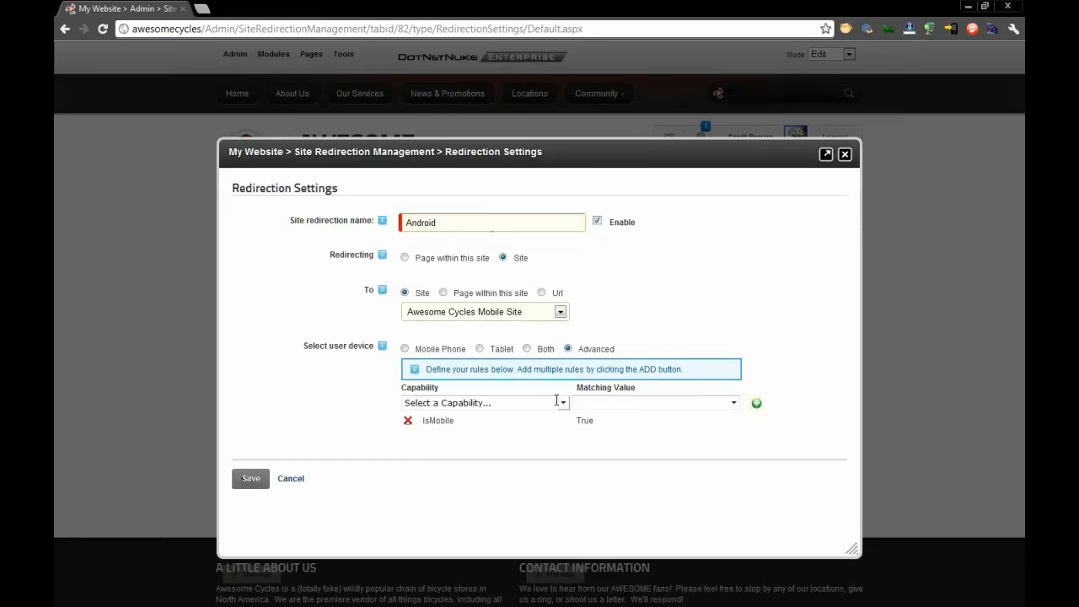
- Add a rule matching PlatformName to Android and save the Android redirection
left_click(557, 402)
left_click(472, 217)
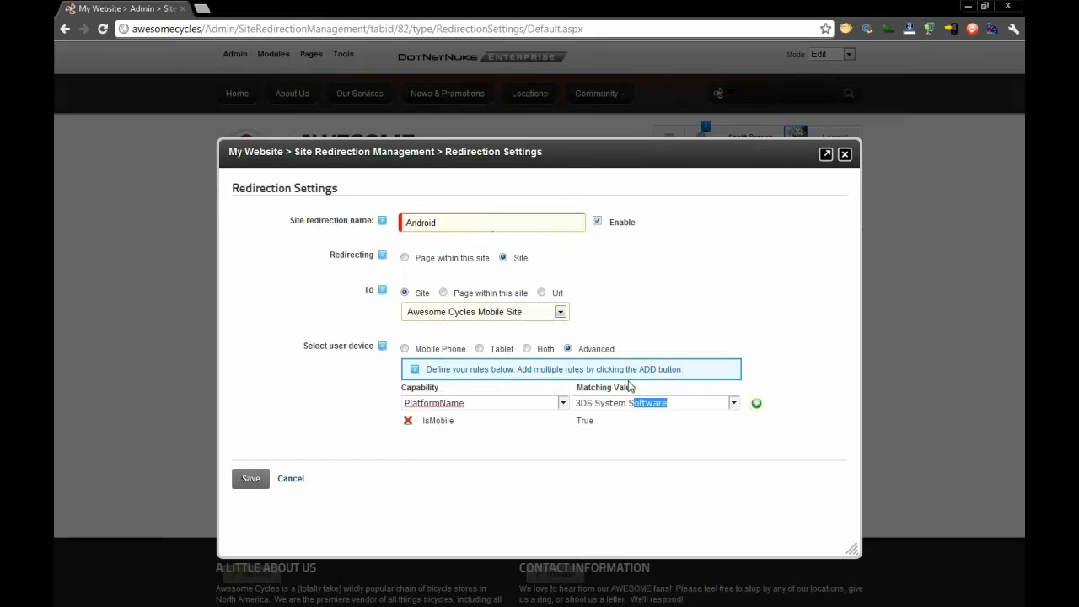
left_click(686, 403)
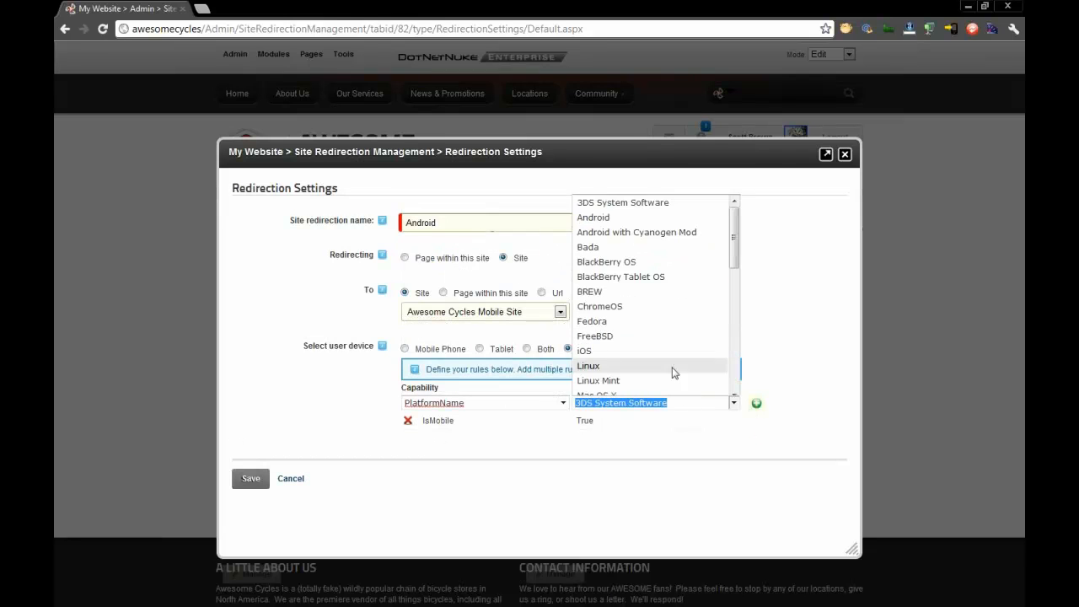
left_click(651, 217)
left_click(756, 404)
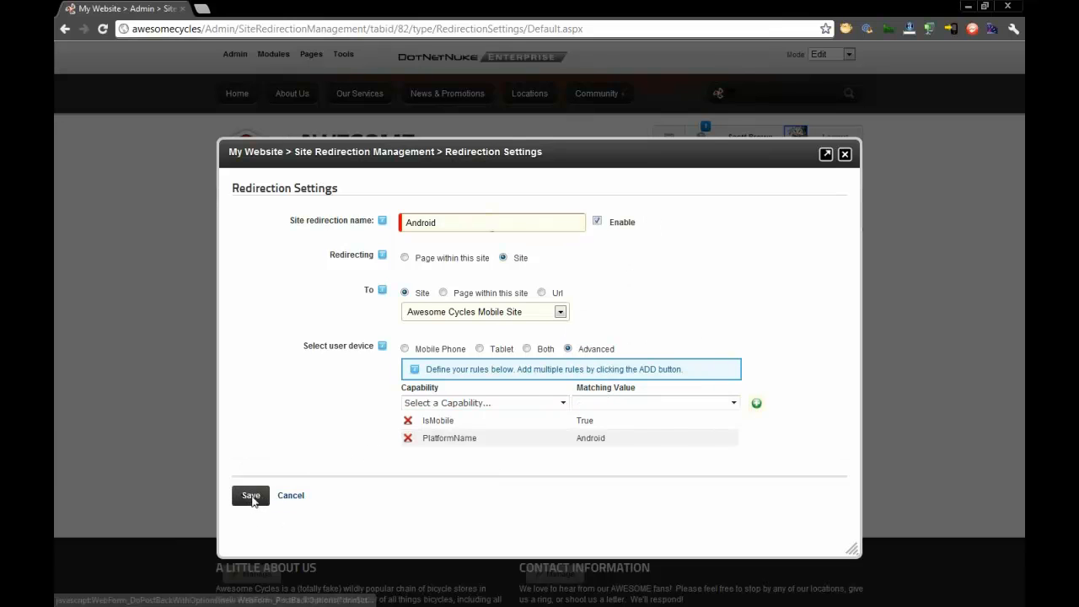
left_click(251, 497)
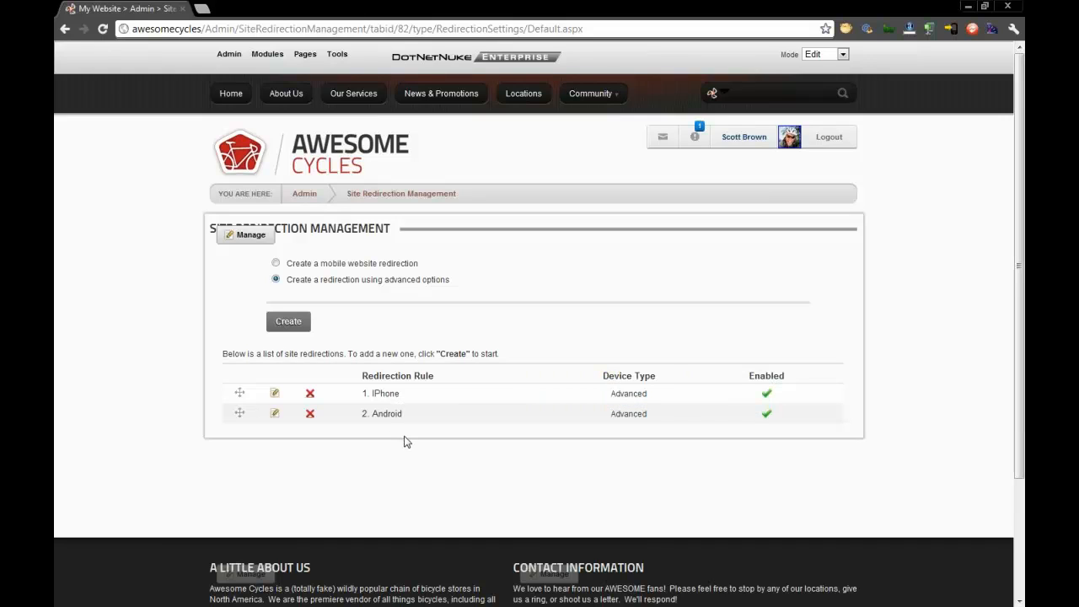
- Move the Android redirection rule above the IPhone rule in the list of site redirections
mouse_move(403, 423)
left_click_drag(425, 421, 406, 391)
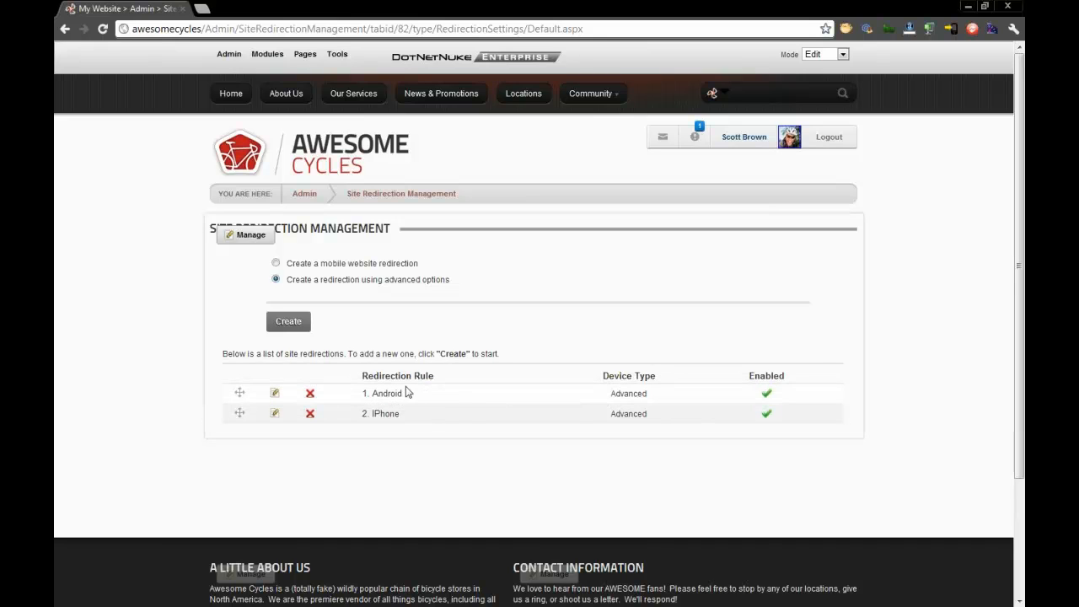